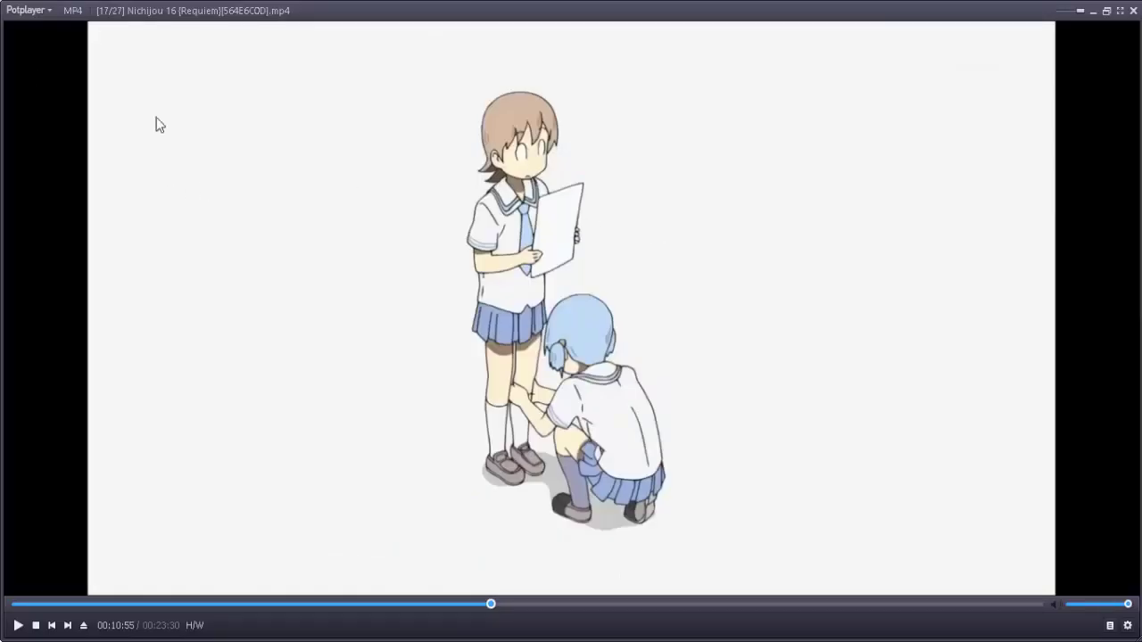
Step: Reopen the Nichijou 16 episode in PotPlayer
left_click(26, 11)
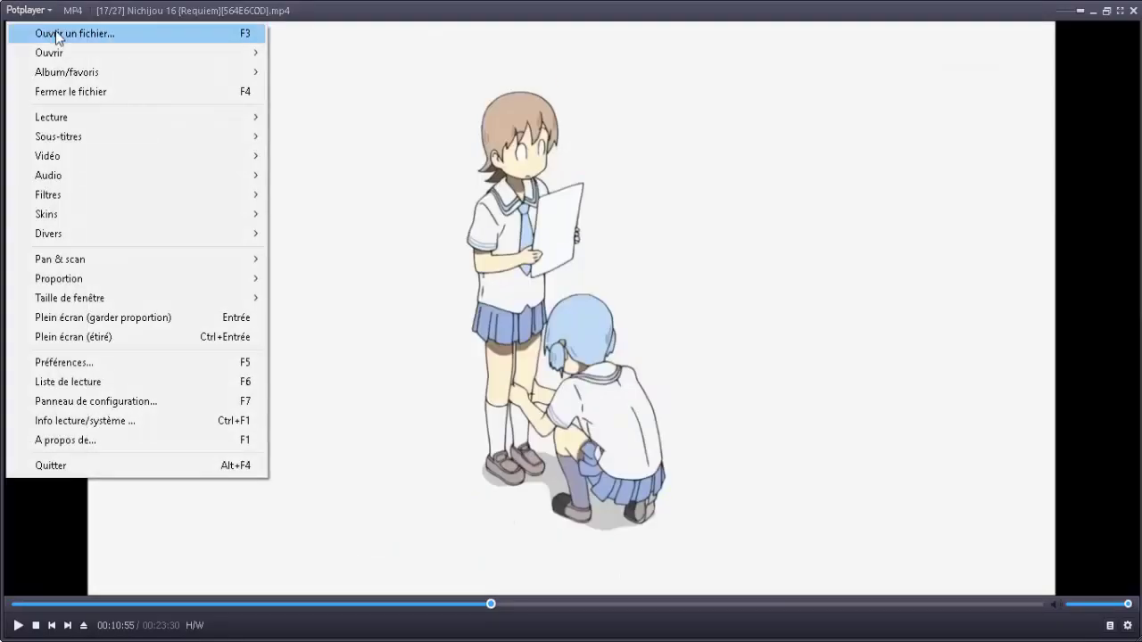
left_click(36, 12)
left_click(34, 13)
left_click(66, 33)
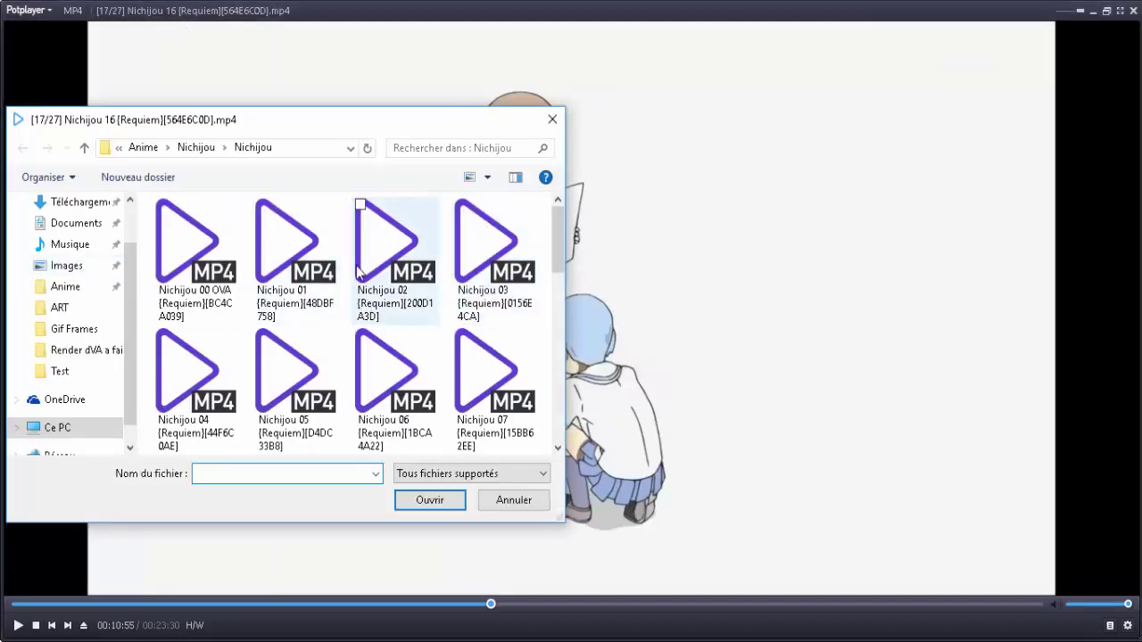
scroll(308, 304, "down", 3)
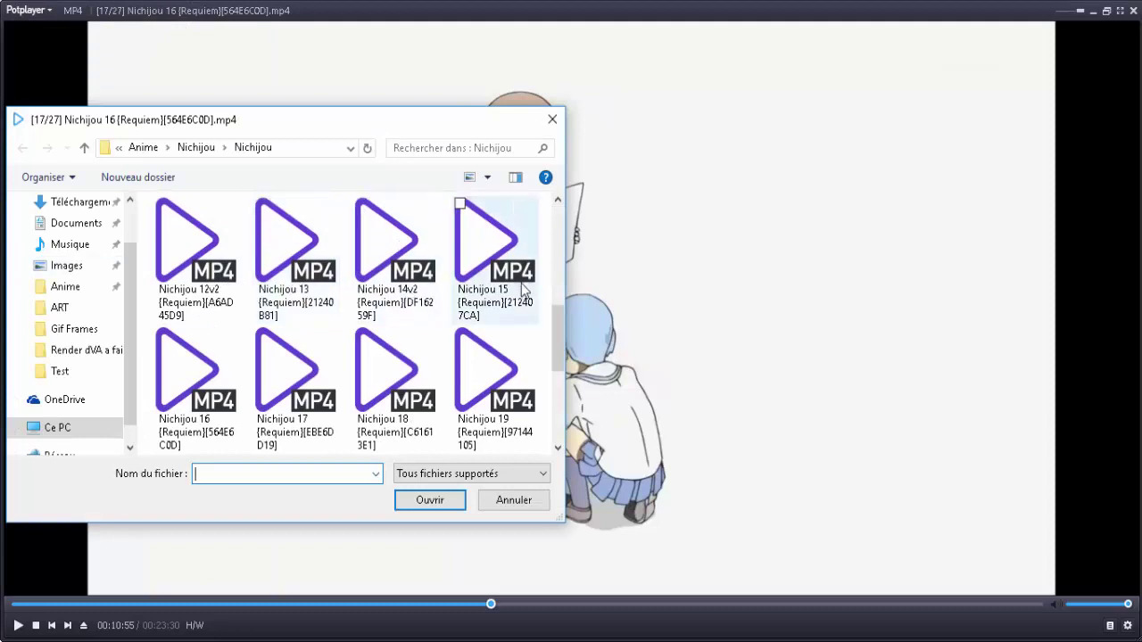
double_click(207, 381)
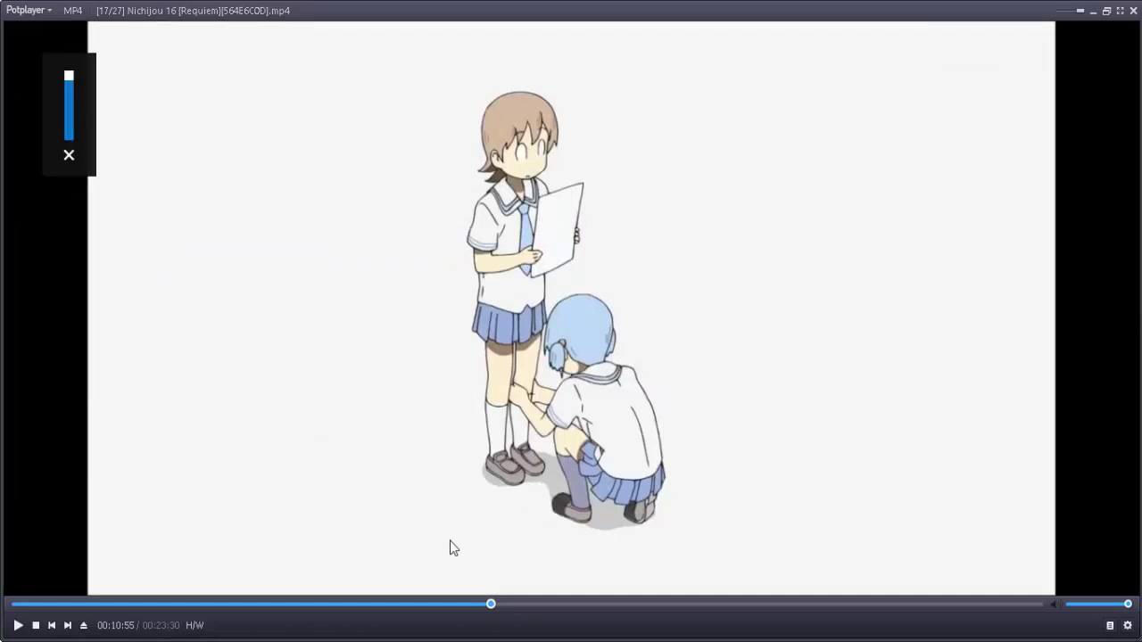
Step: Step frame by frame to the wide shot at 00:10:55 and bring up the capture options
key("space")
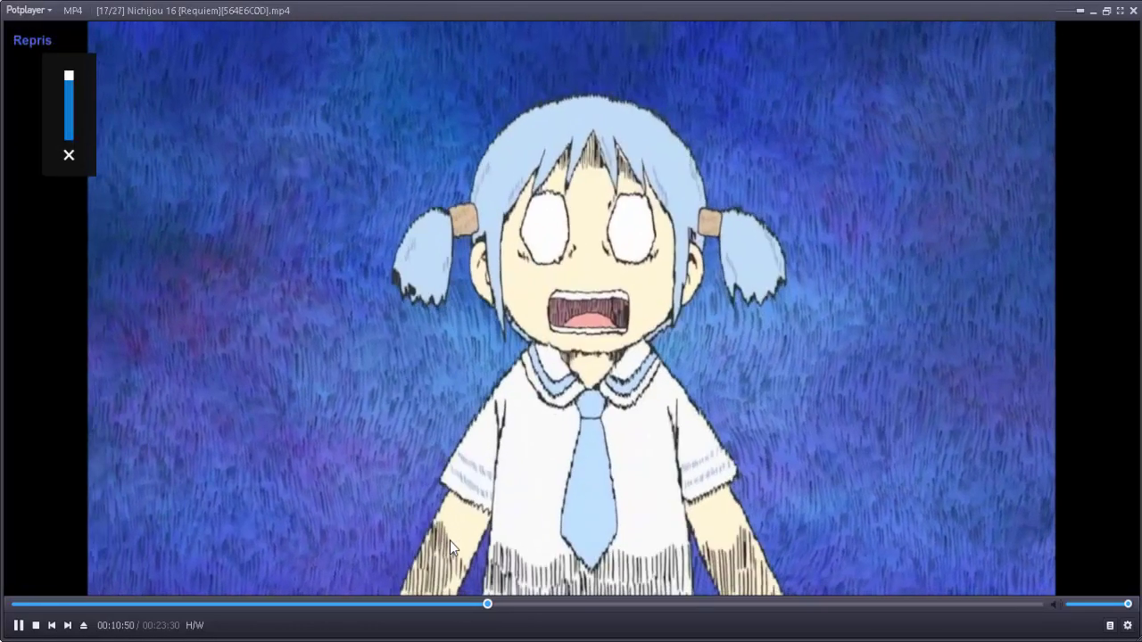
key("space")
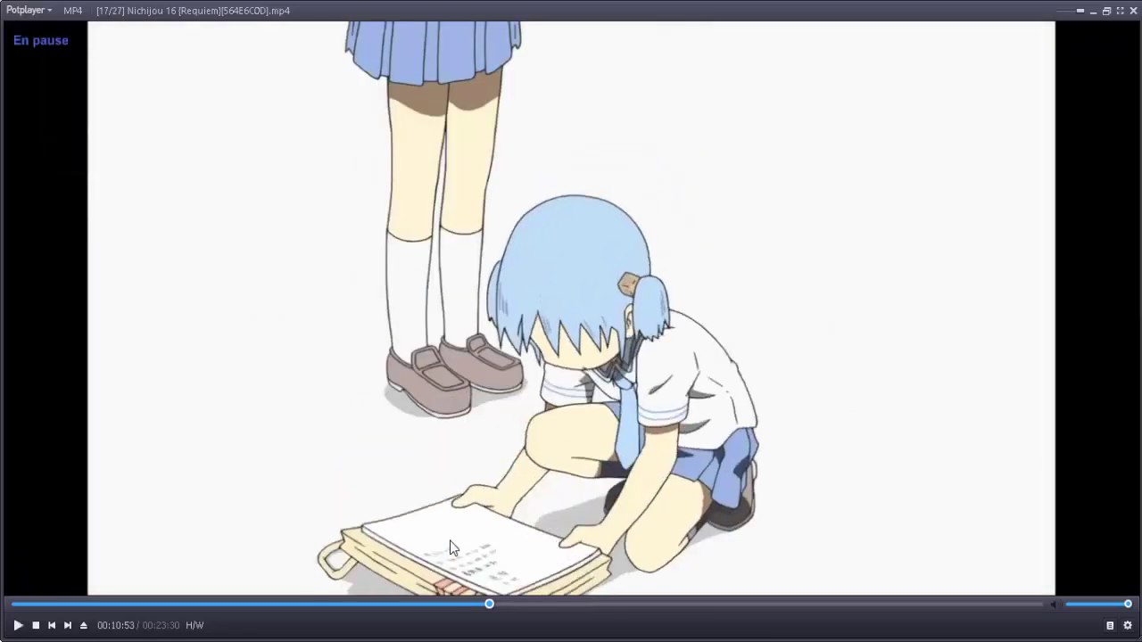
key("space")
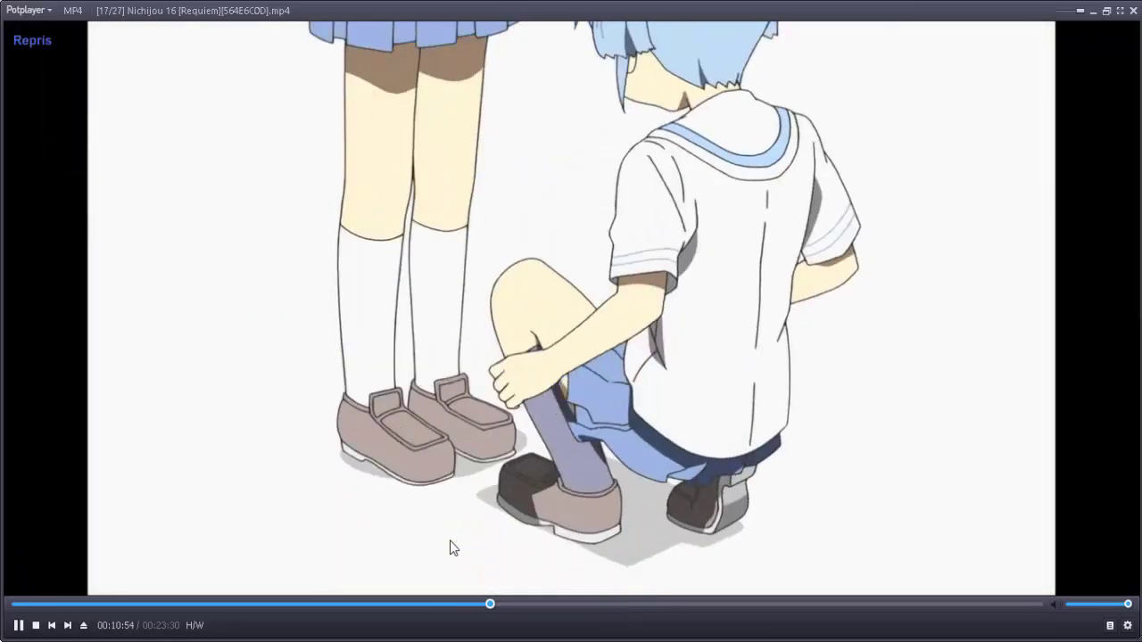
key("space")
key("f")
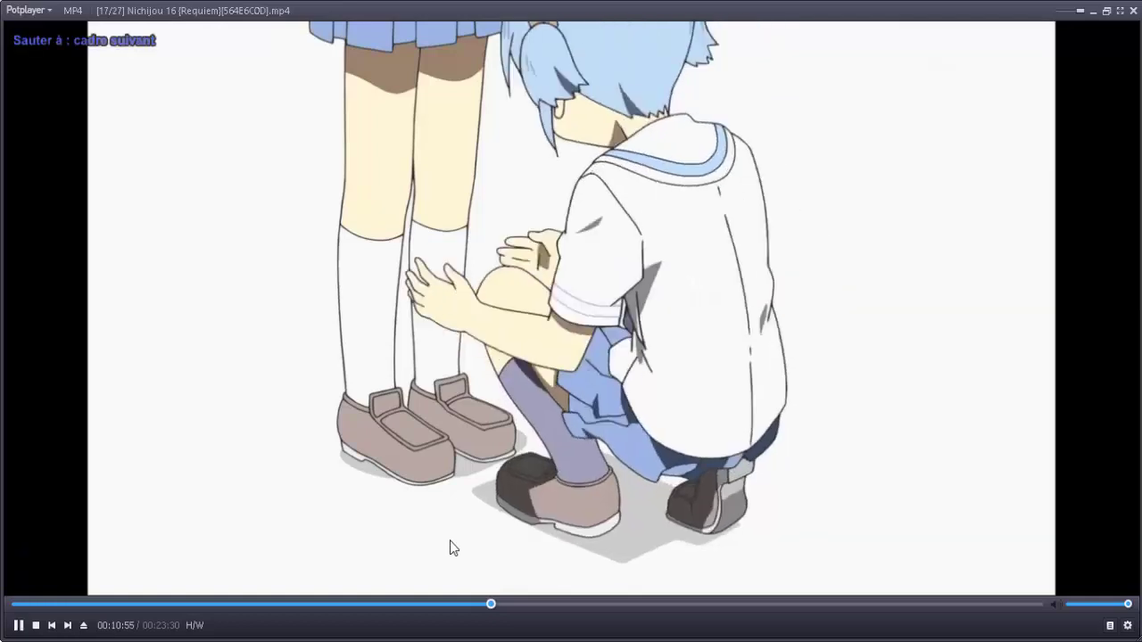
key("f")
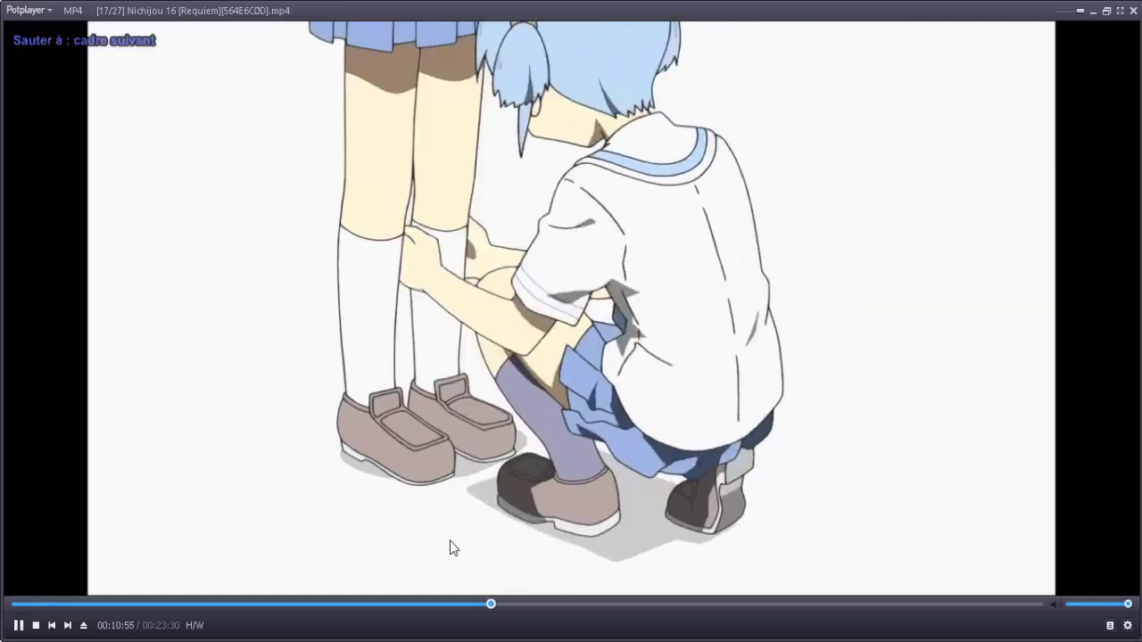
key("f")
key("f")
key("f")
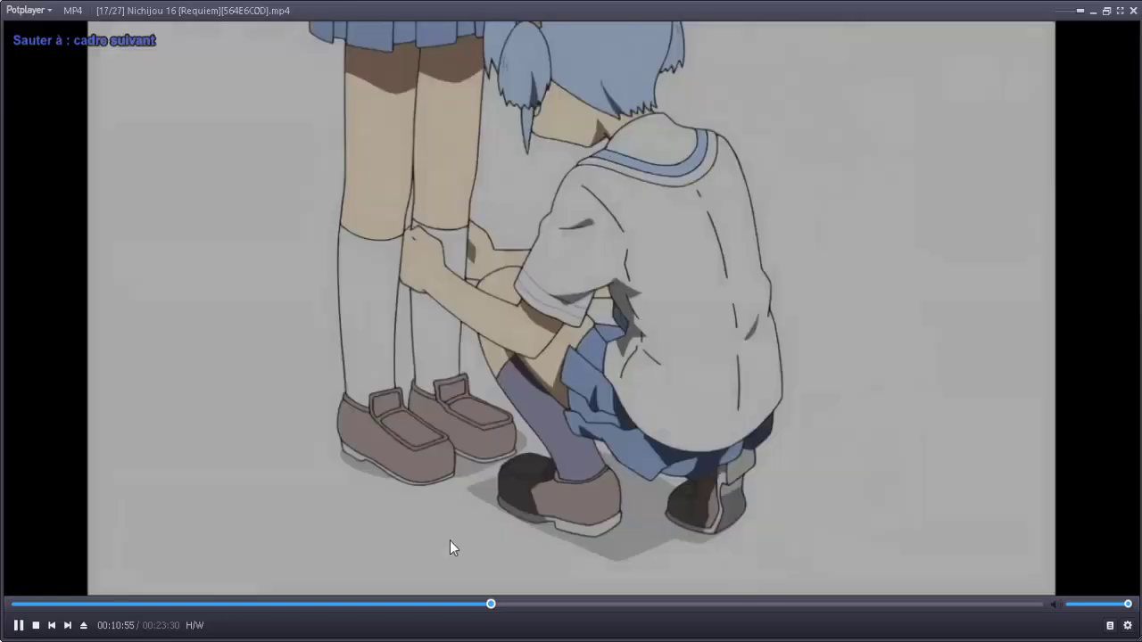
key("f")
key("f")
key("f")
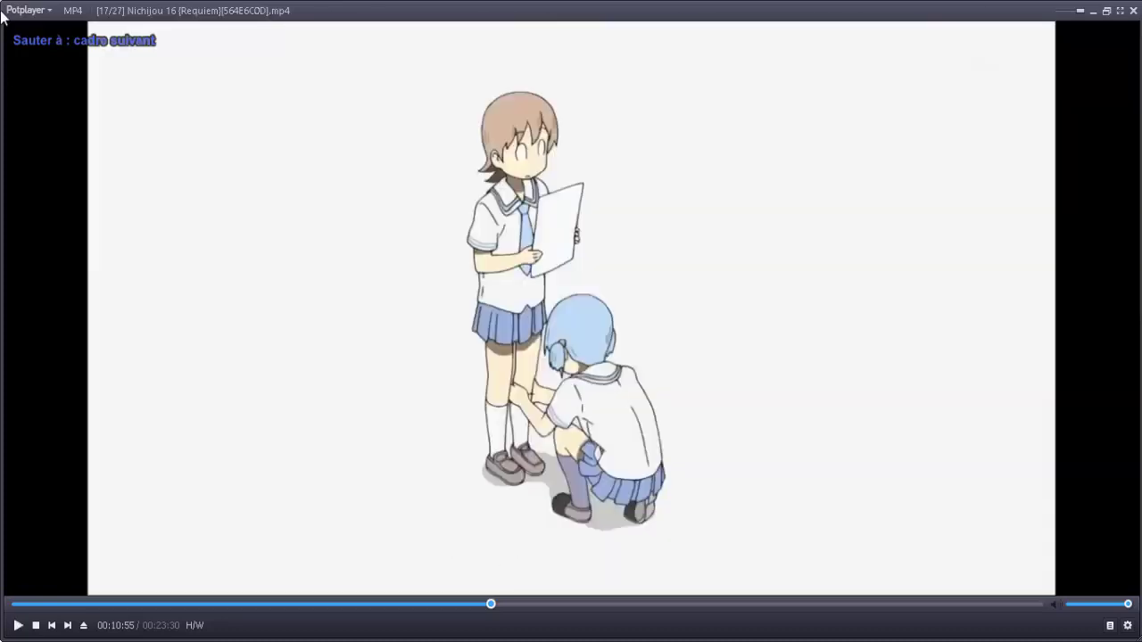
left_click(34, 17)
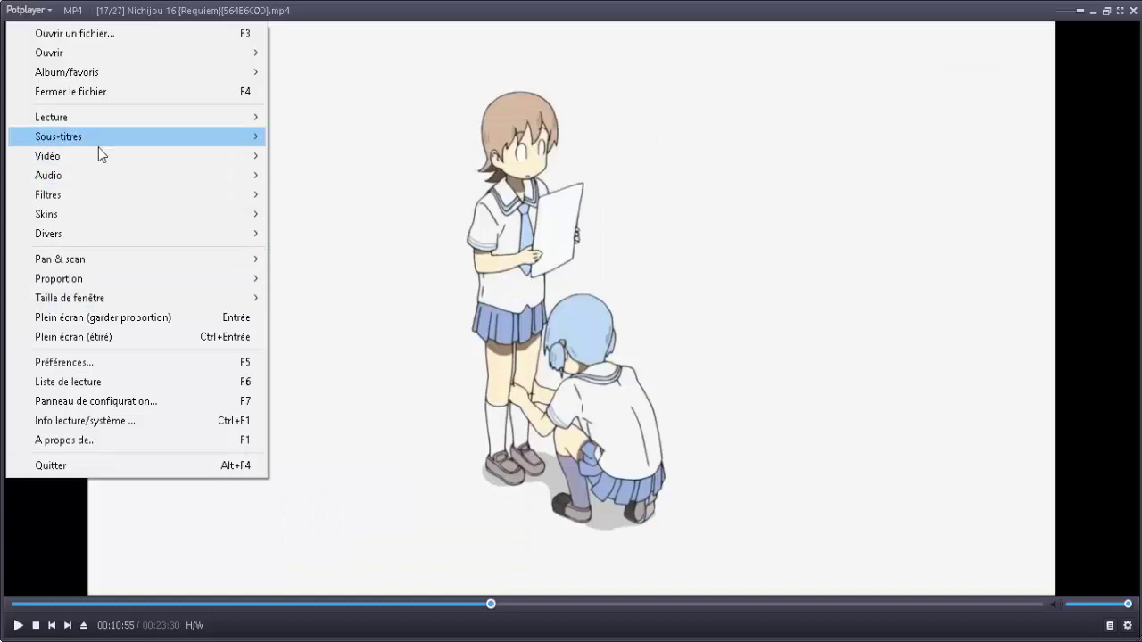
mouse_move(47, 155)
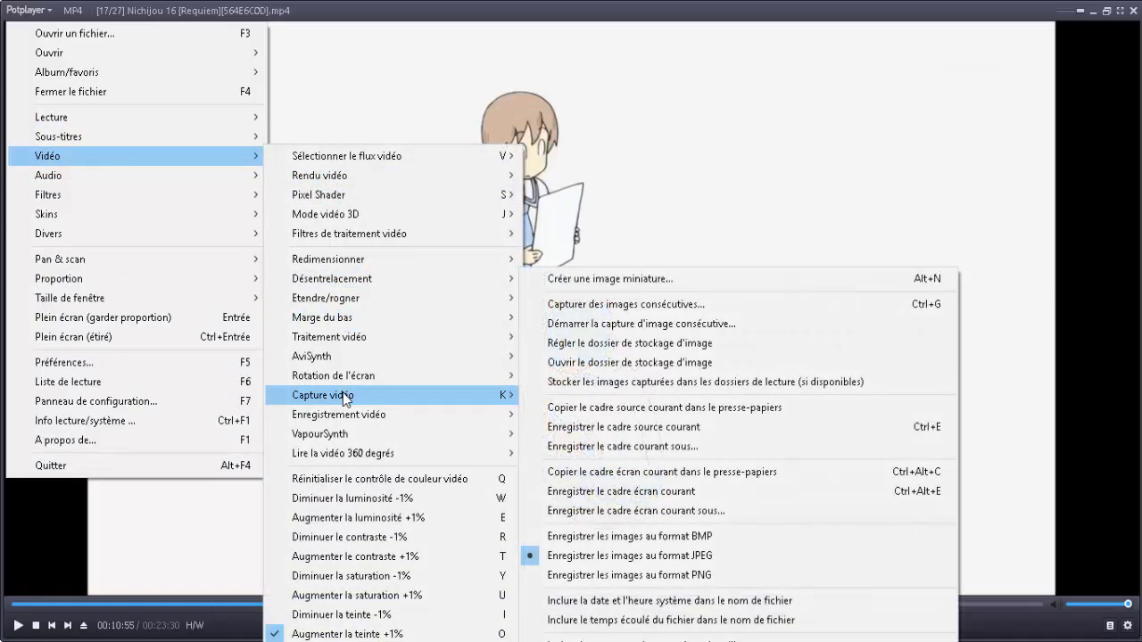
Step: Confirm the desktop 'gif frame' folder is empty
left_click(671, 121)
key("k")
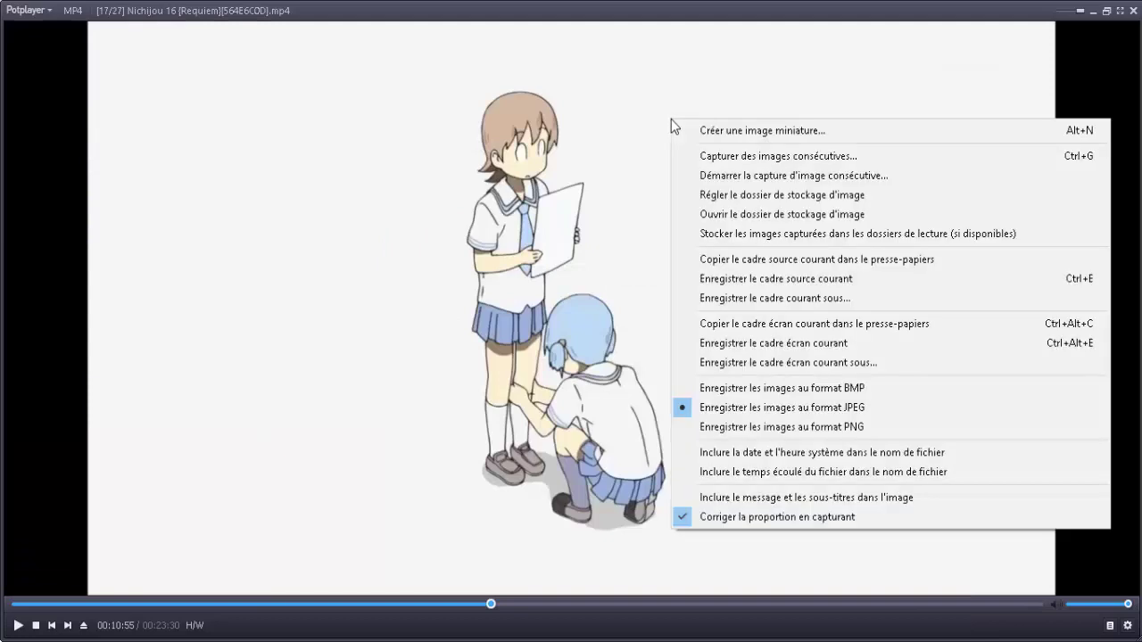
left_click(785, 158)
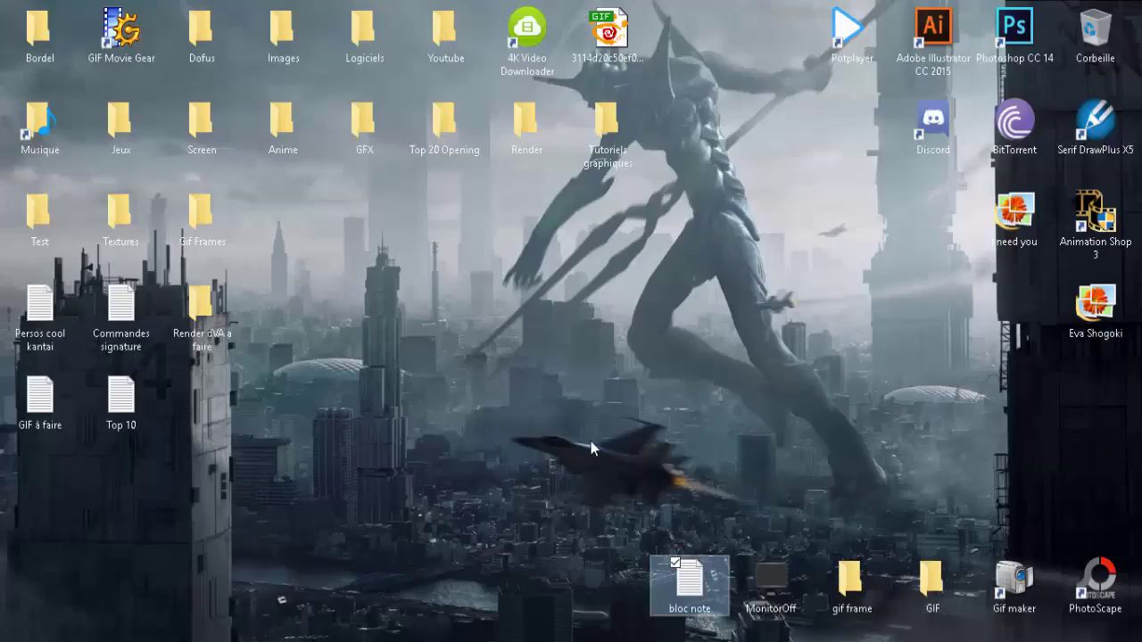
left_click(731, 457)
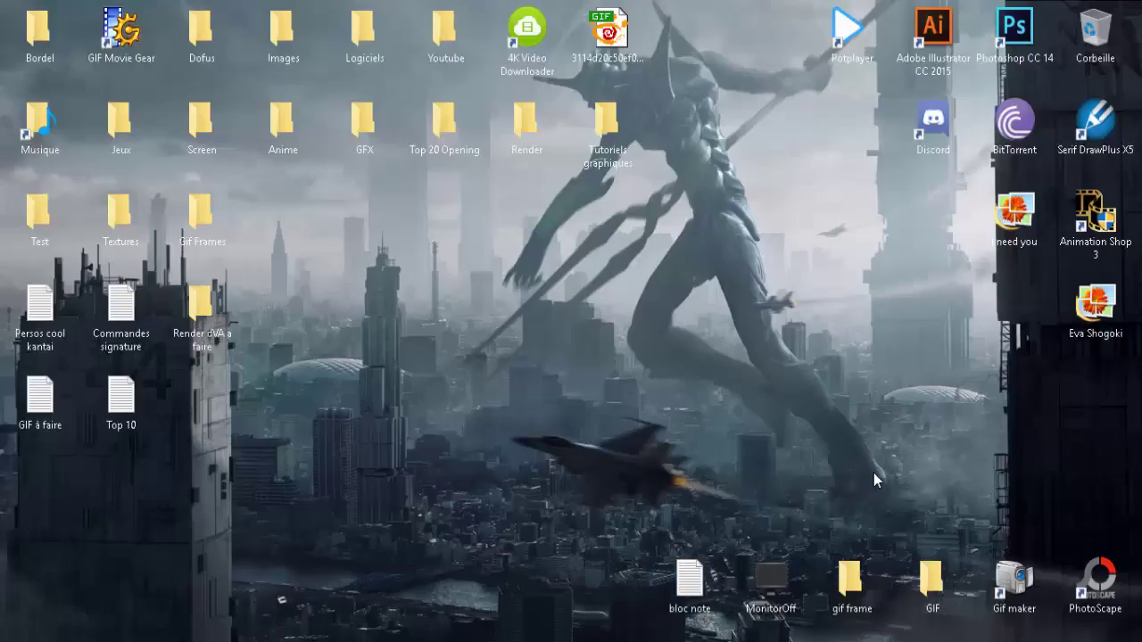
double_click(852, 582)
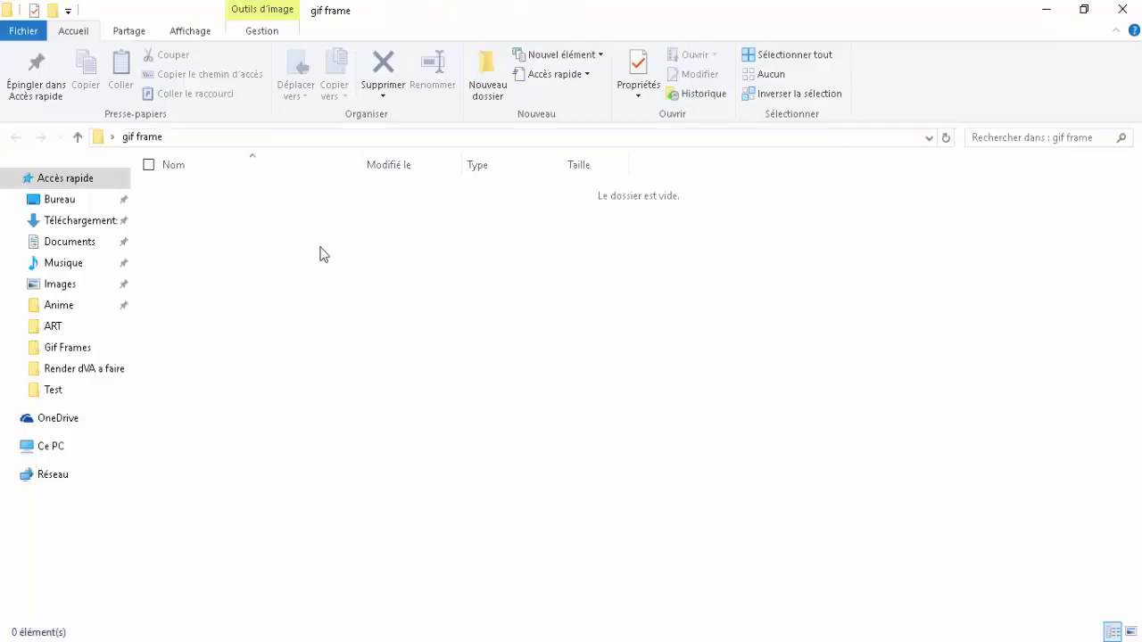
left_click_drag(302, 237, 624, 256)
left_click(1122, 9)
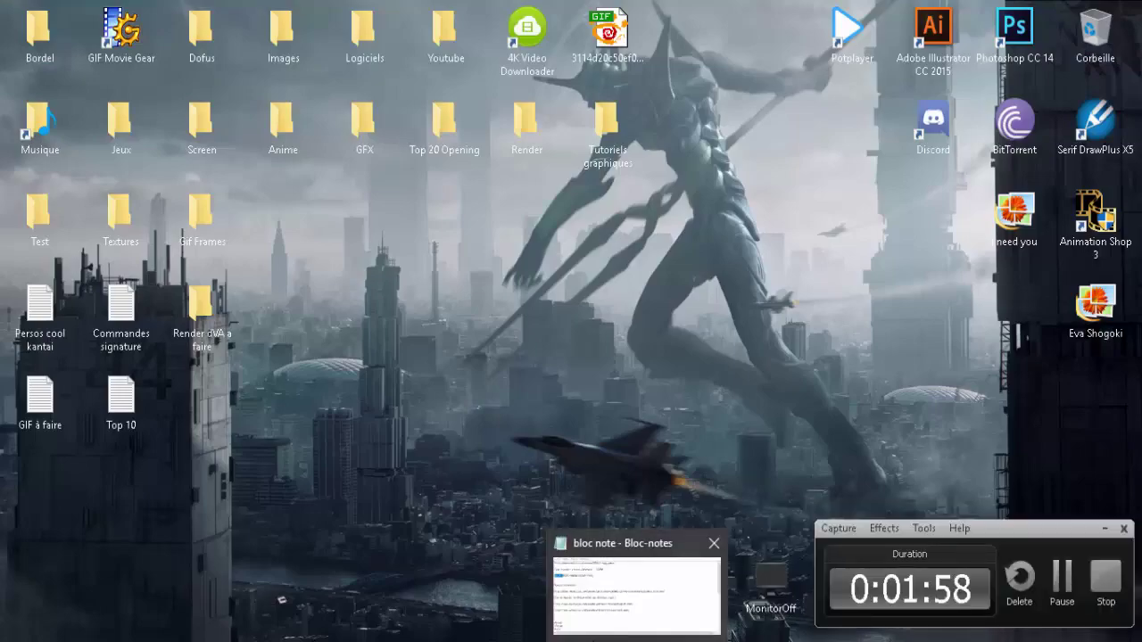
Step: Return to PotPlayer and bring up the capture options from the video's context menu
key("alt+Tab")
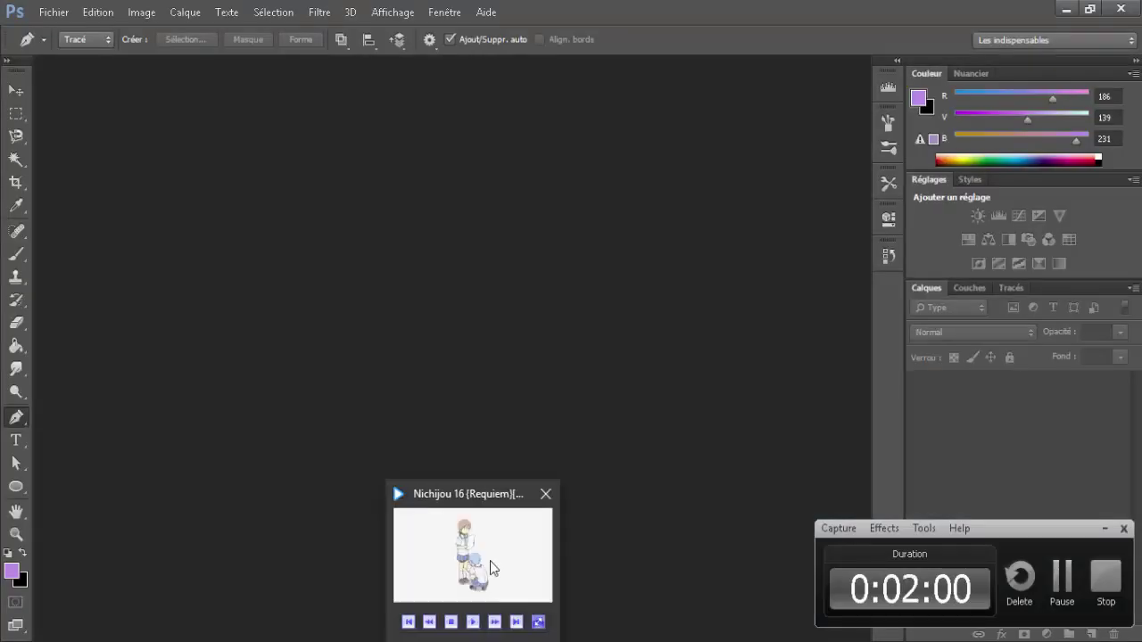
left_click(495, 567)
right_click(551, 286)
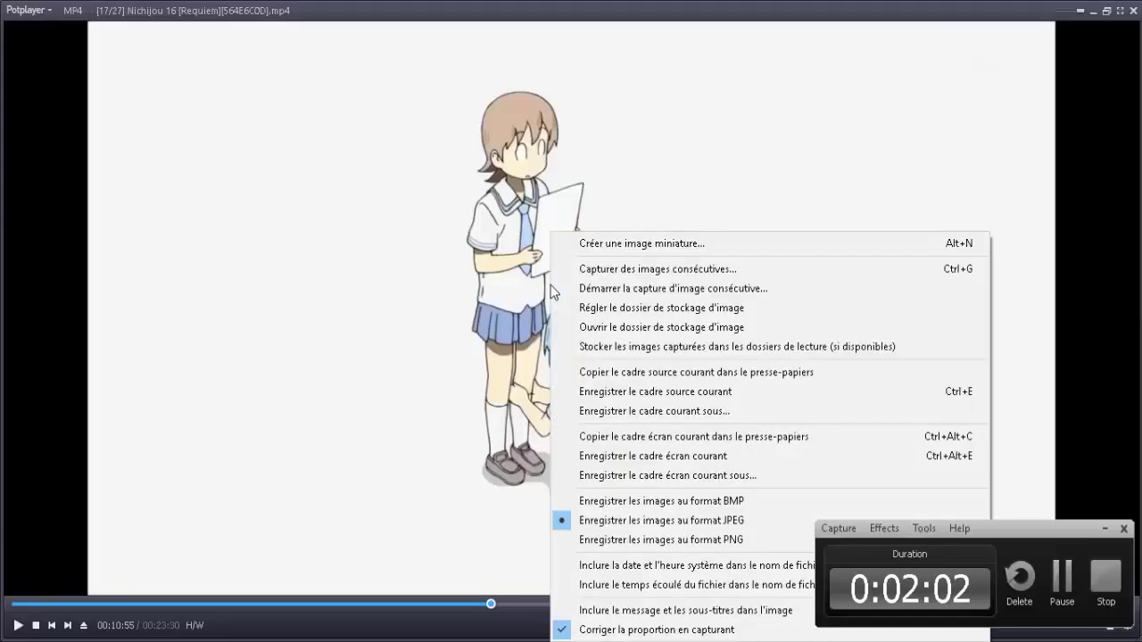
left_click(1104, 537)
left_click(1104, 537)
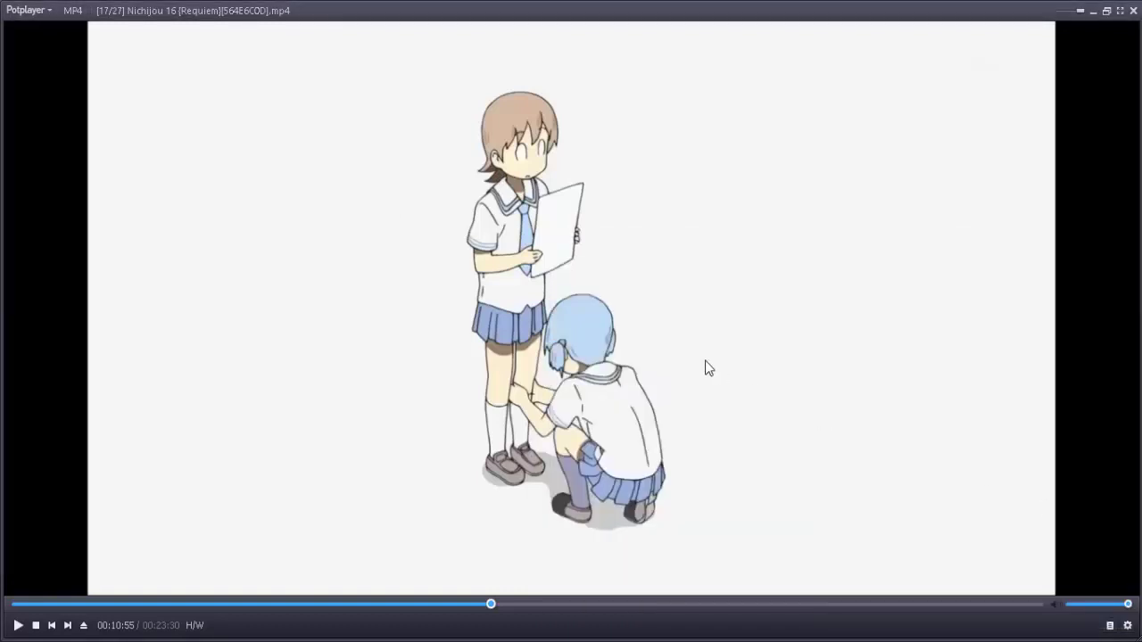
right_click(705, 361)
Step: Set the capture destination folder to 'gif frame' on the desktop
left_click(751, 273)
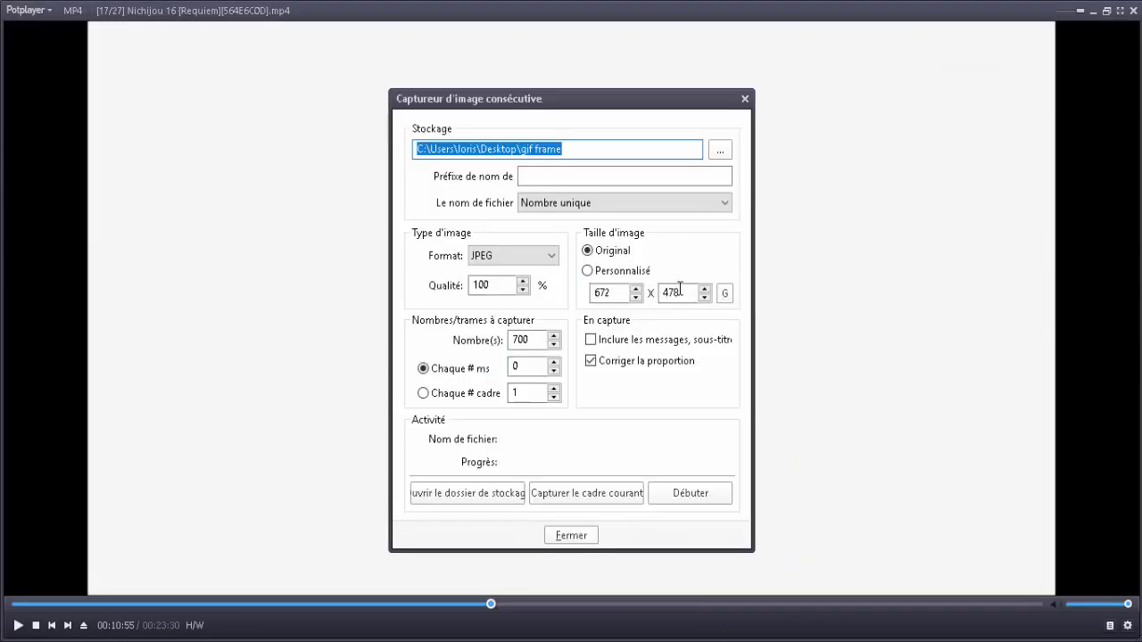
left_click(727, 154)
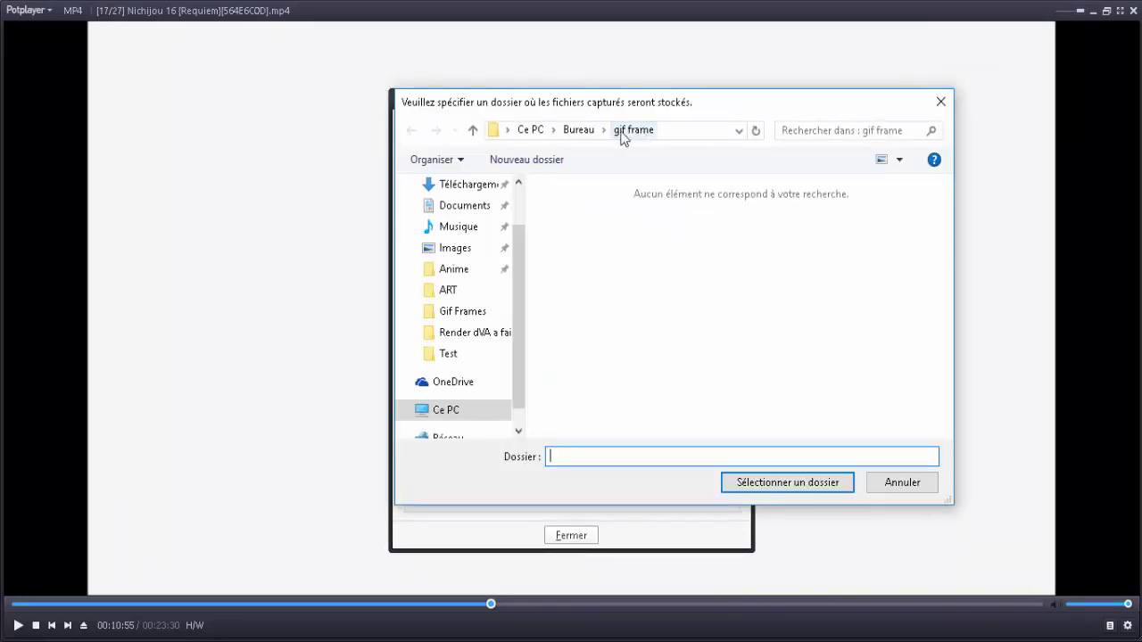
left_click(579, 129)
scroll(682, 375, "down", 3)
scroll(682, 382, "up", 5)
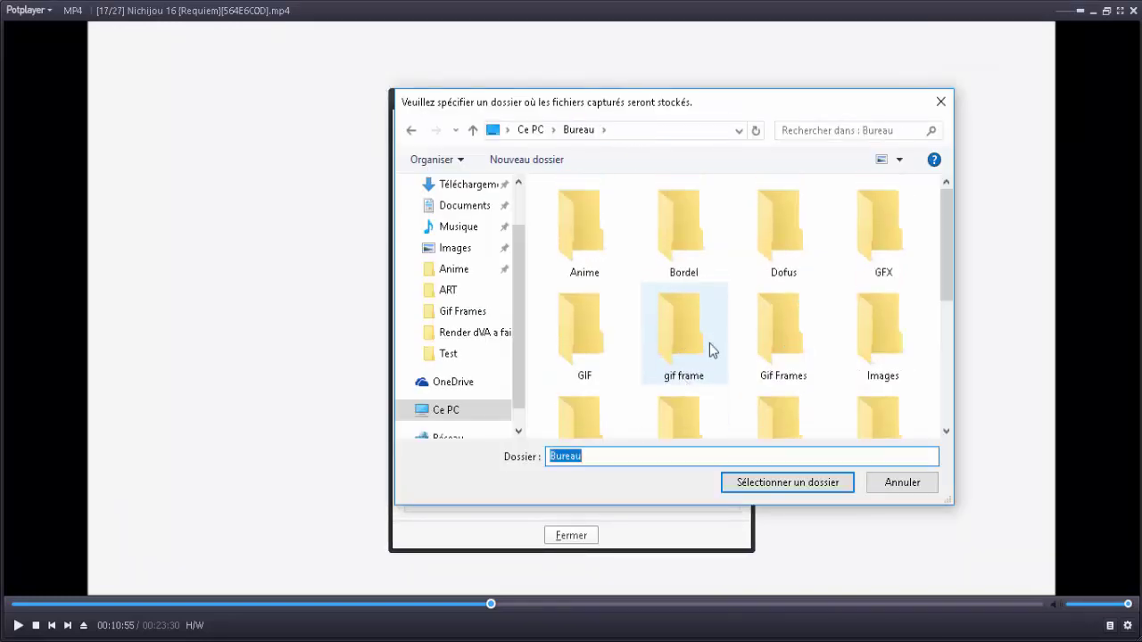
double_click(691, 324)
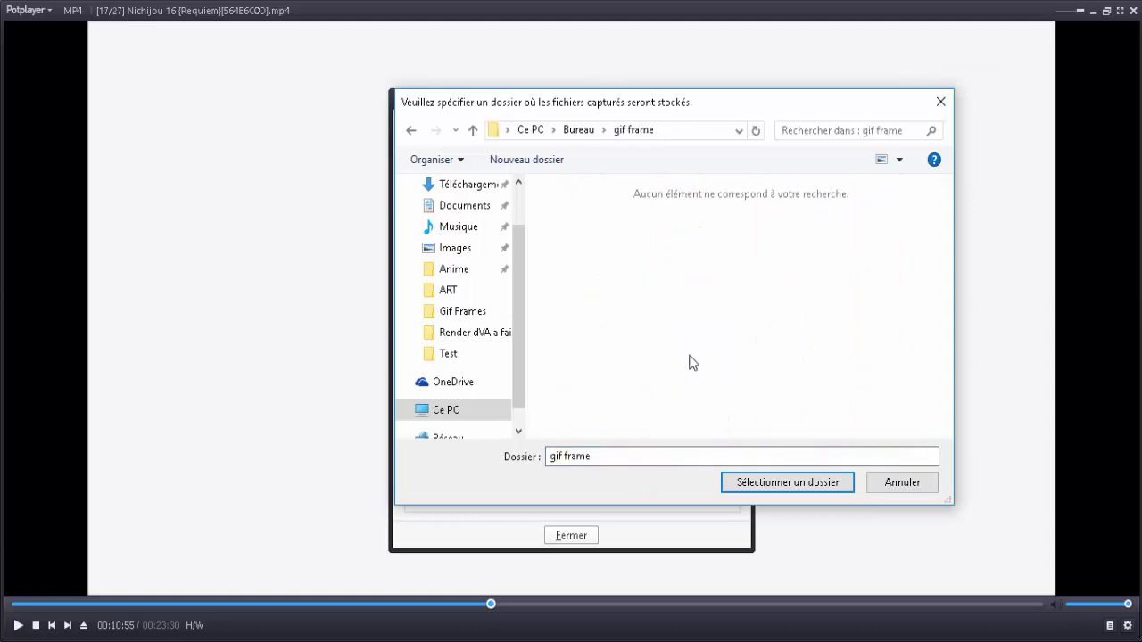
left_click(890, 486)
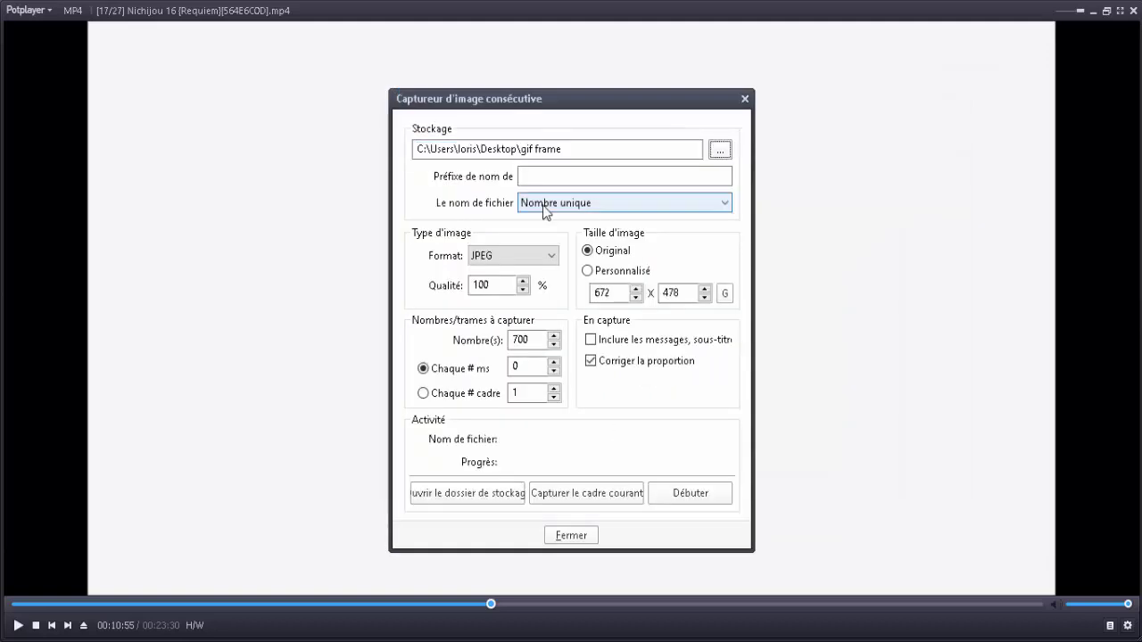
Step: Keep unique-number file naming and JPEG as the image format
left_click(528, 177)
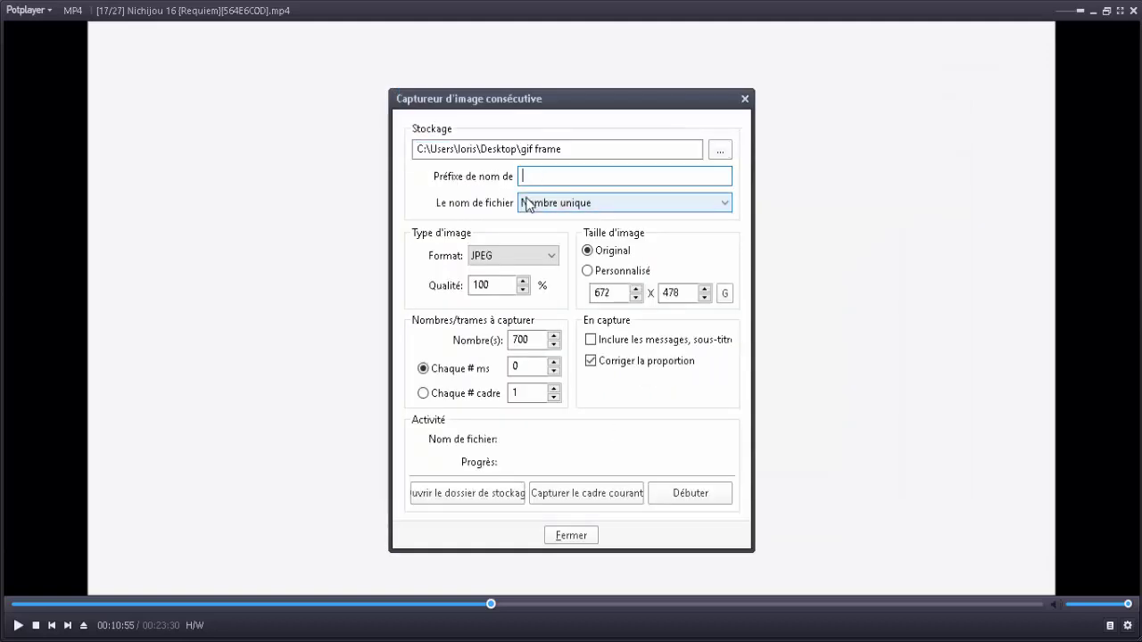
left_click(528, 202)
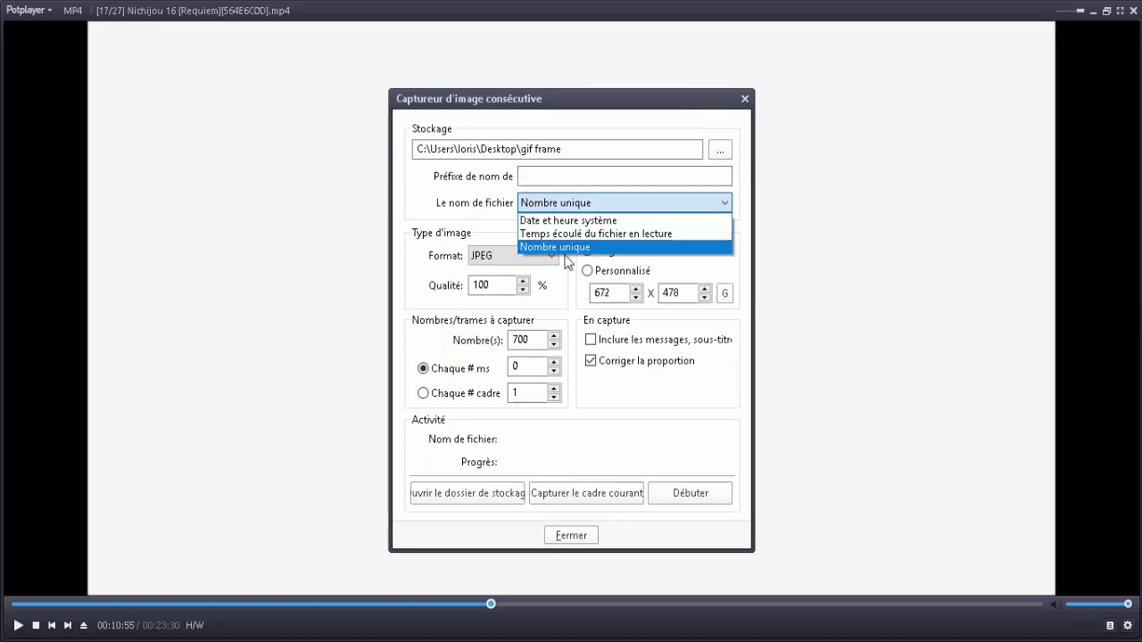
left_click(557, 205)
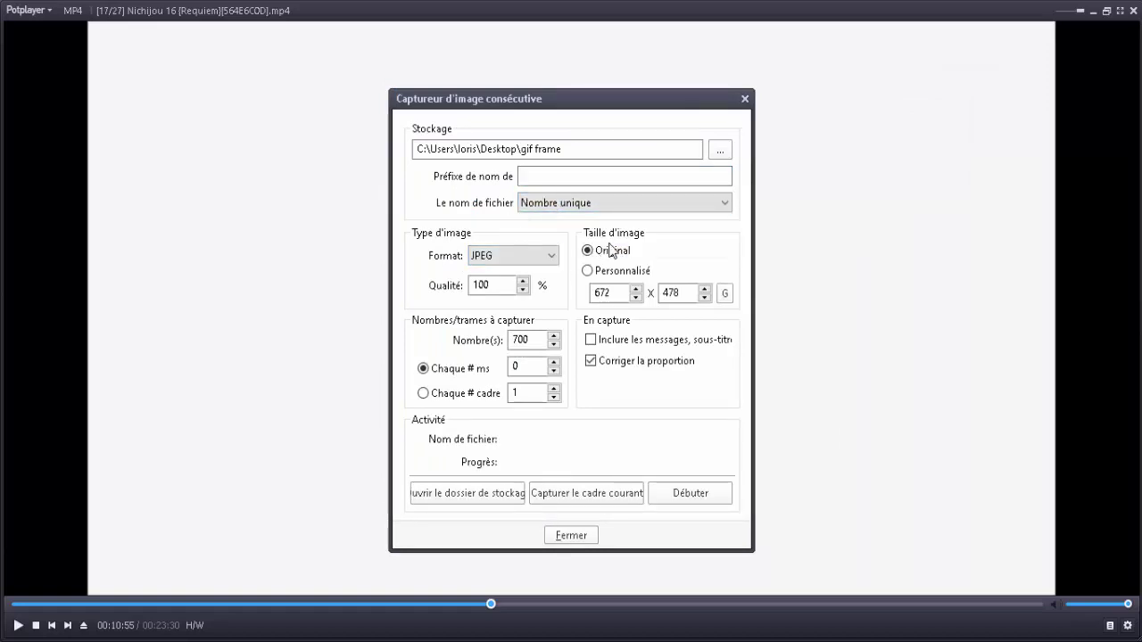
left_click(552, 256)
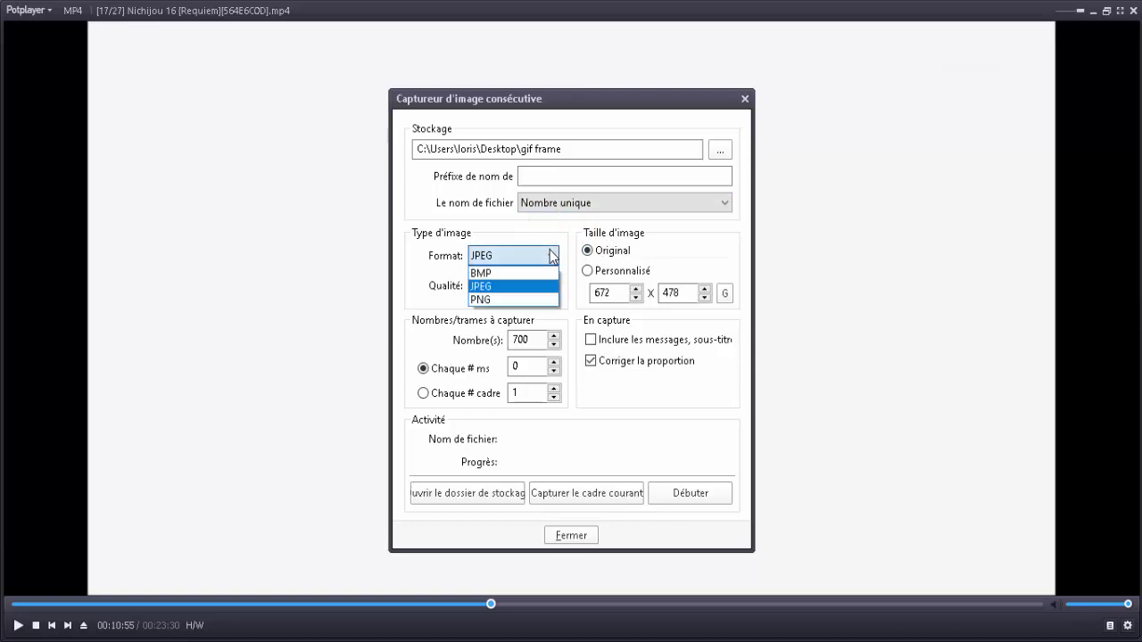
left_click(550, 256)
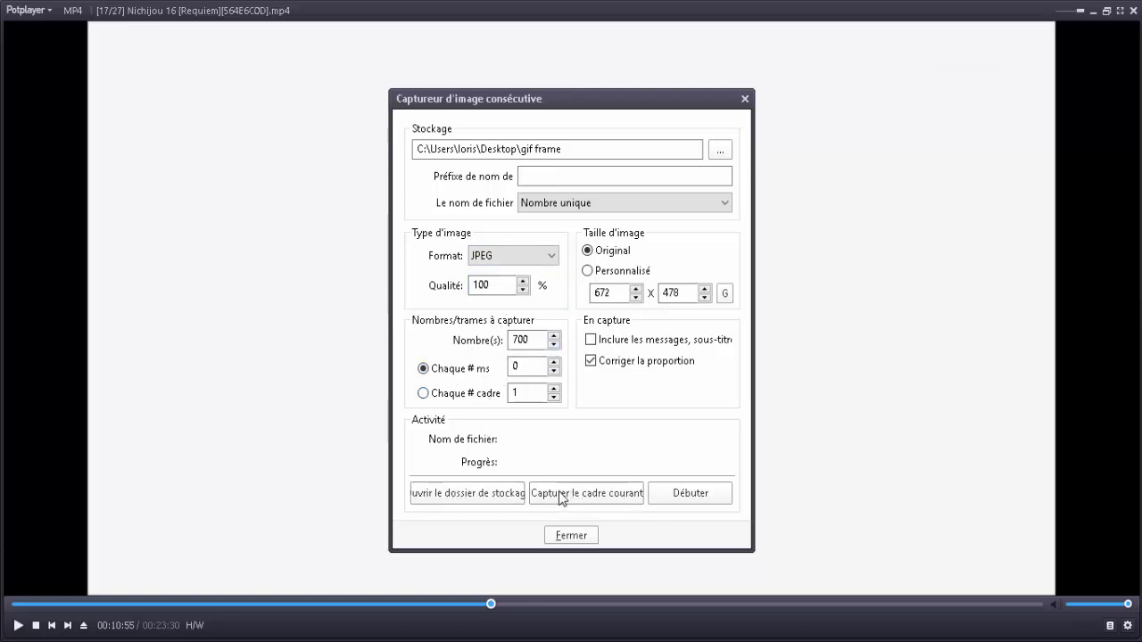
Step: Start the consecutive capture and let the scene play from 10:55 to about 11:05, then pause
left_click(671, 500)
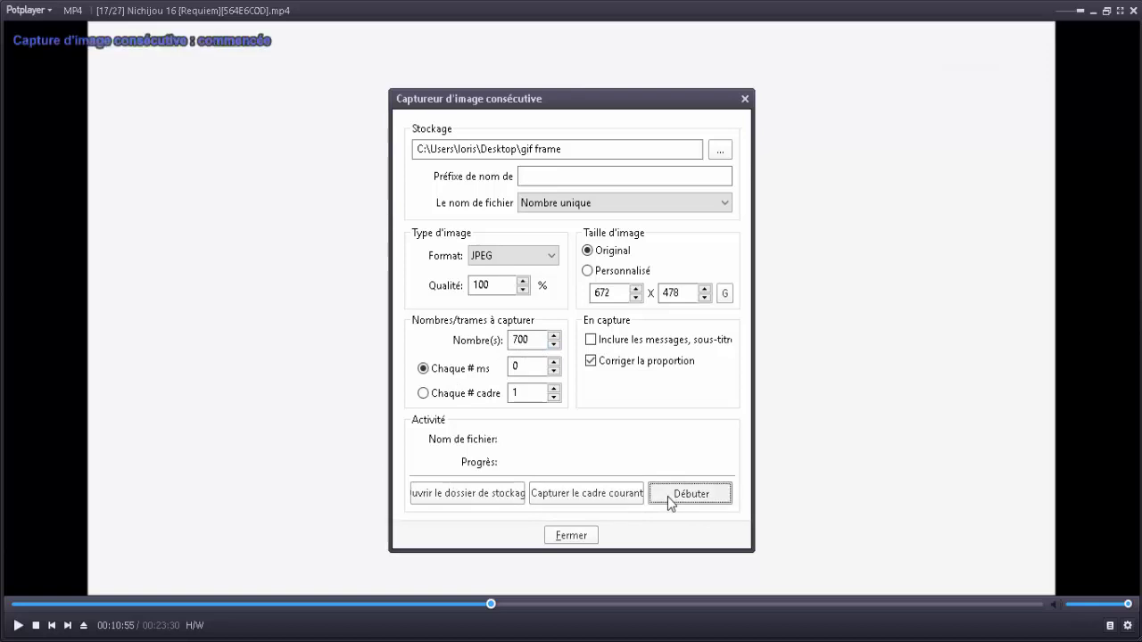
key("Escape")
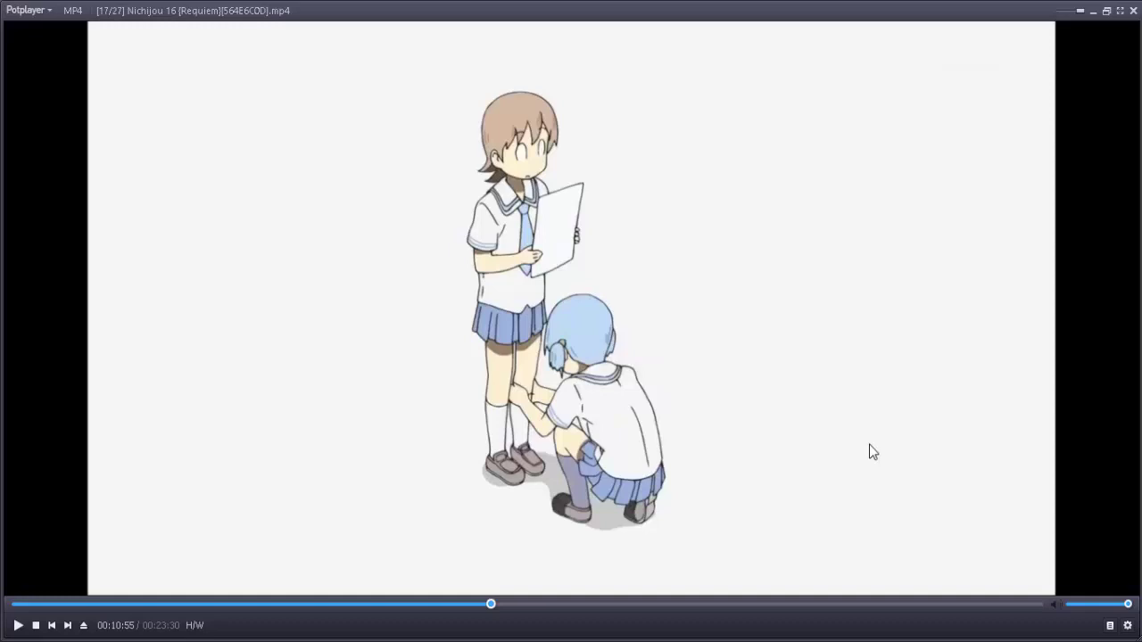
key("f")
key("f")
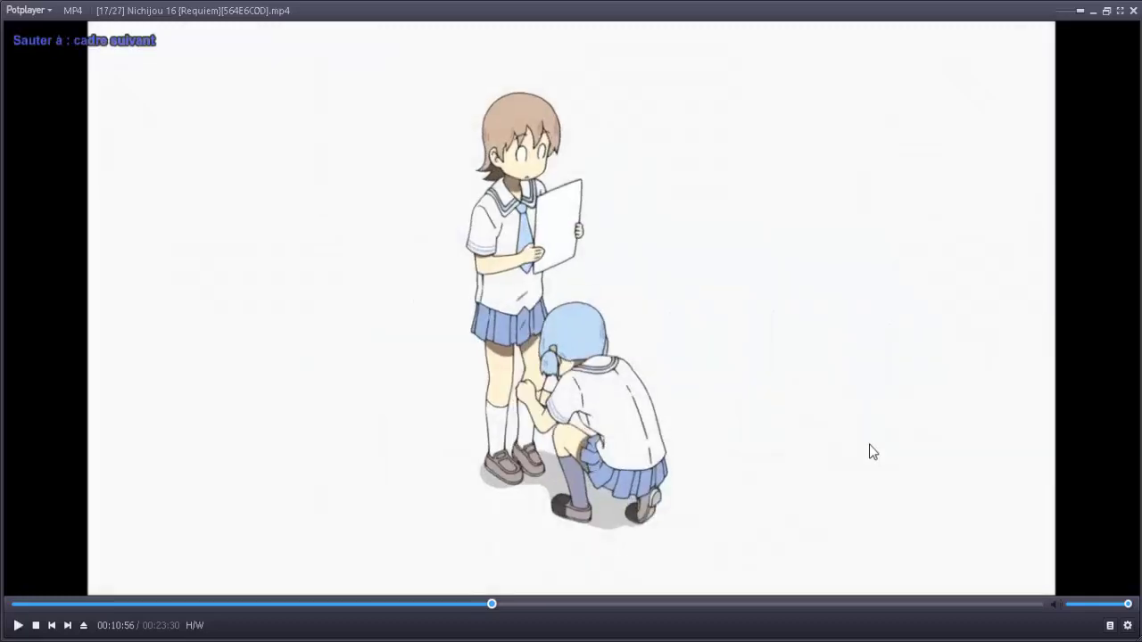
key("f")
key("f")
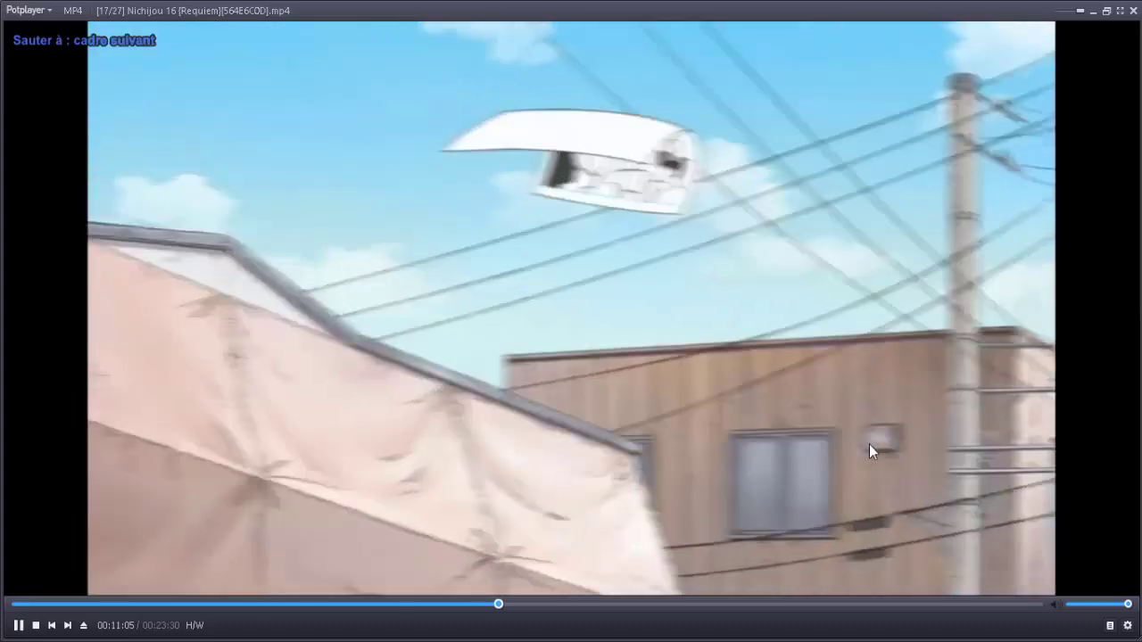
left_click(870, 445)
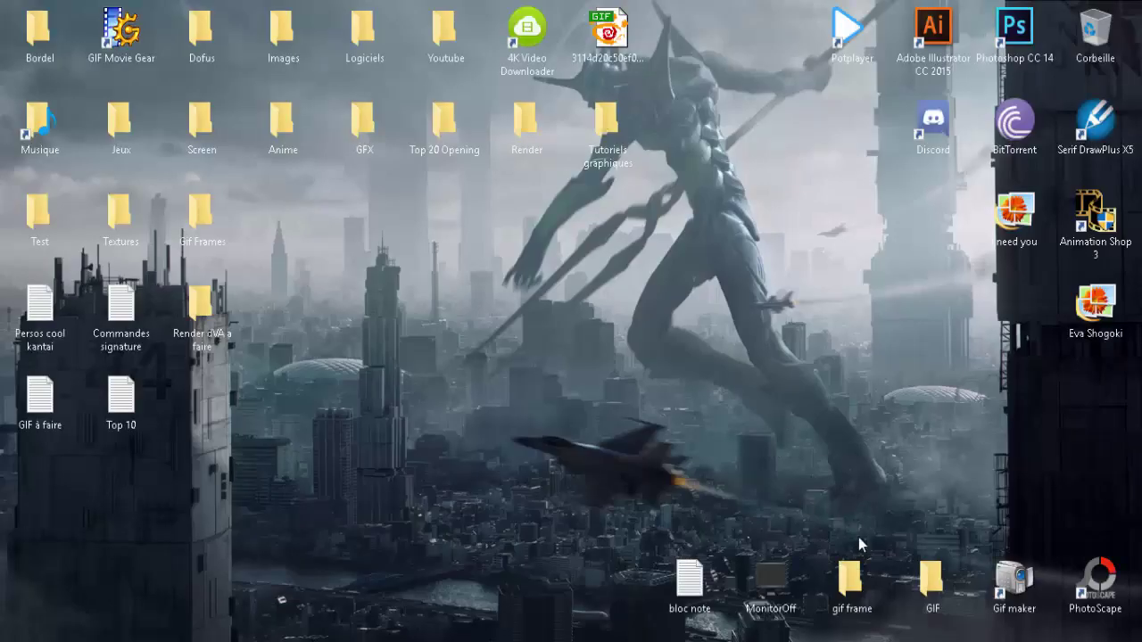
Step: Open the 'gif frame' folder and preview the last captured frames in the photo viewer
double_click(850, 580)
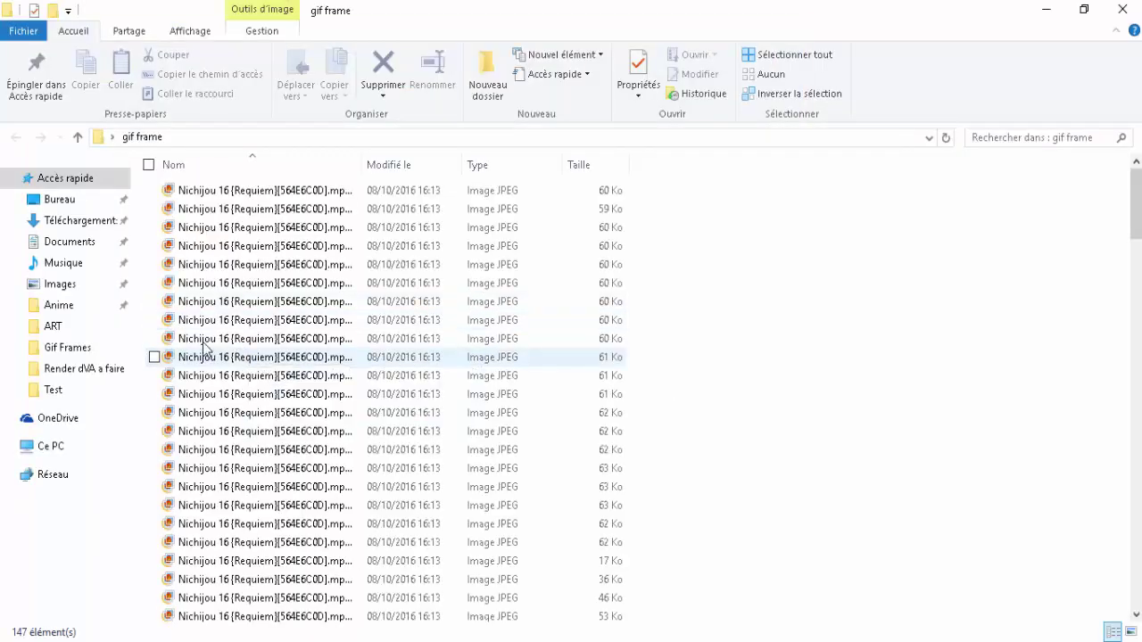
scroll(205, 348, "down", 10)
scroll(205, 348, "down", 15)
scroll(205, 348, "down", 15)
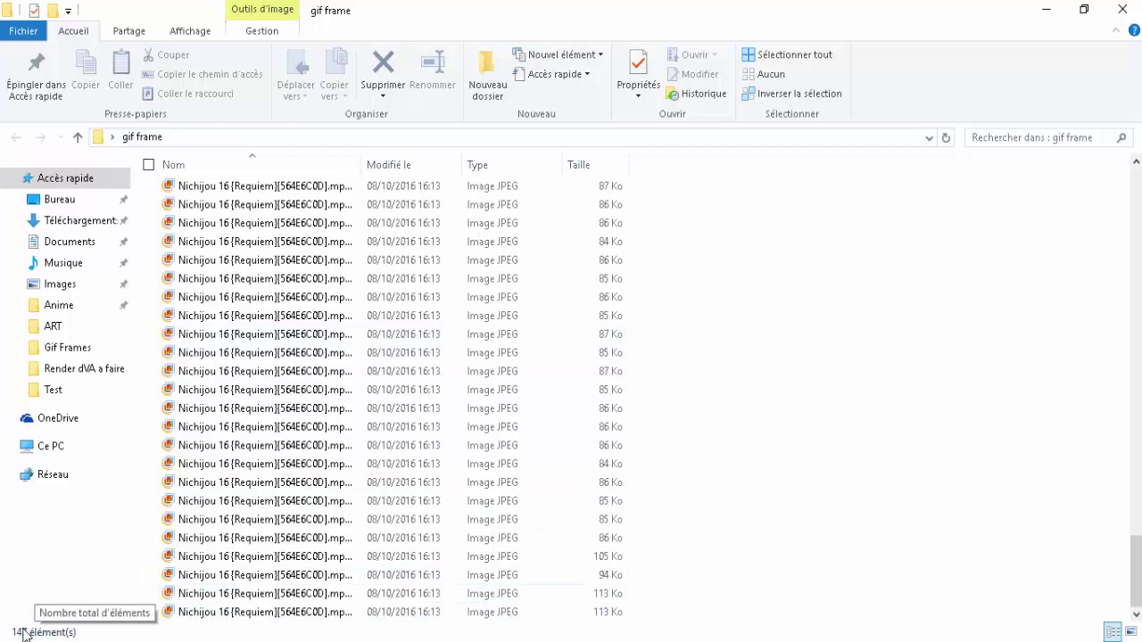
left_click(366, 613)
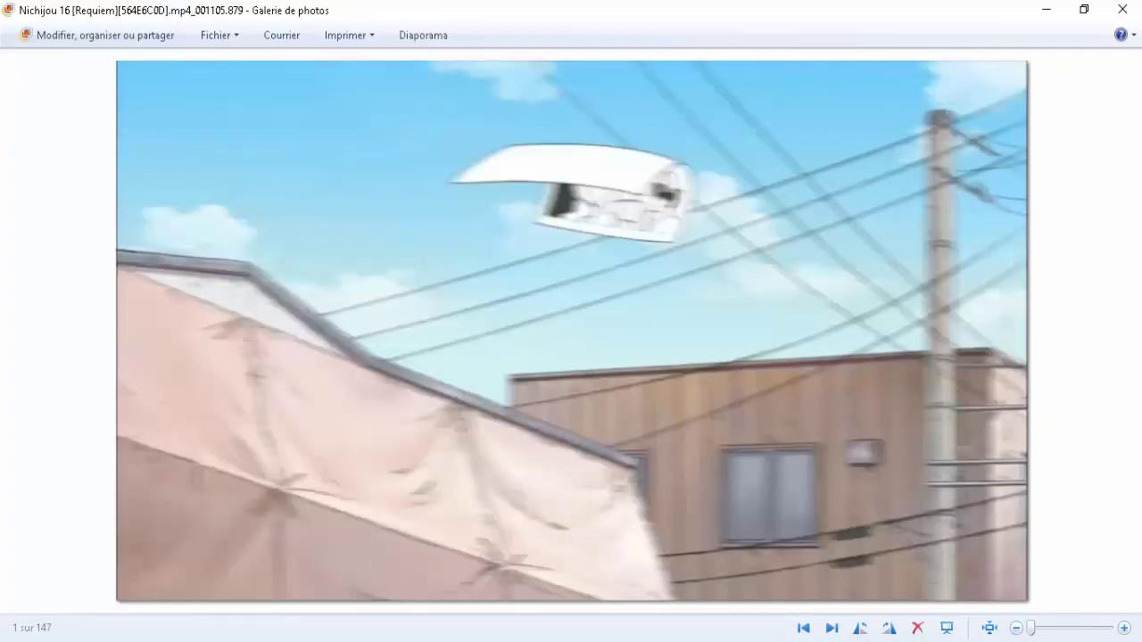
left_click(1123, 9)
double_click(366, 318)
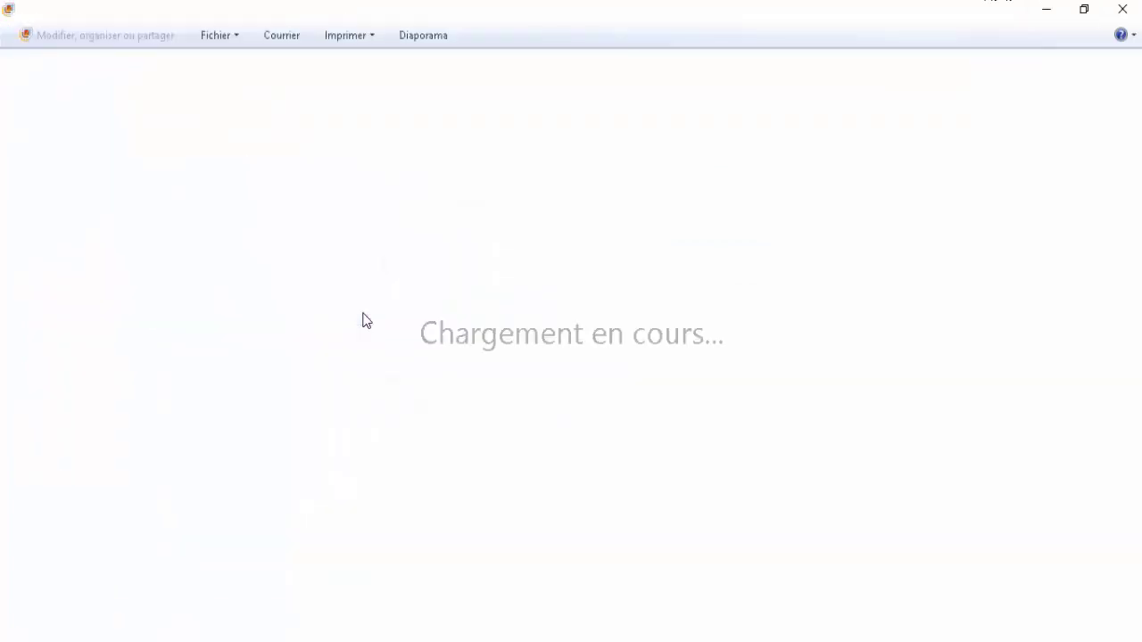
left_click(1120, 7)
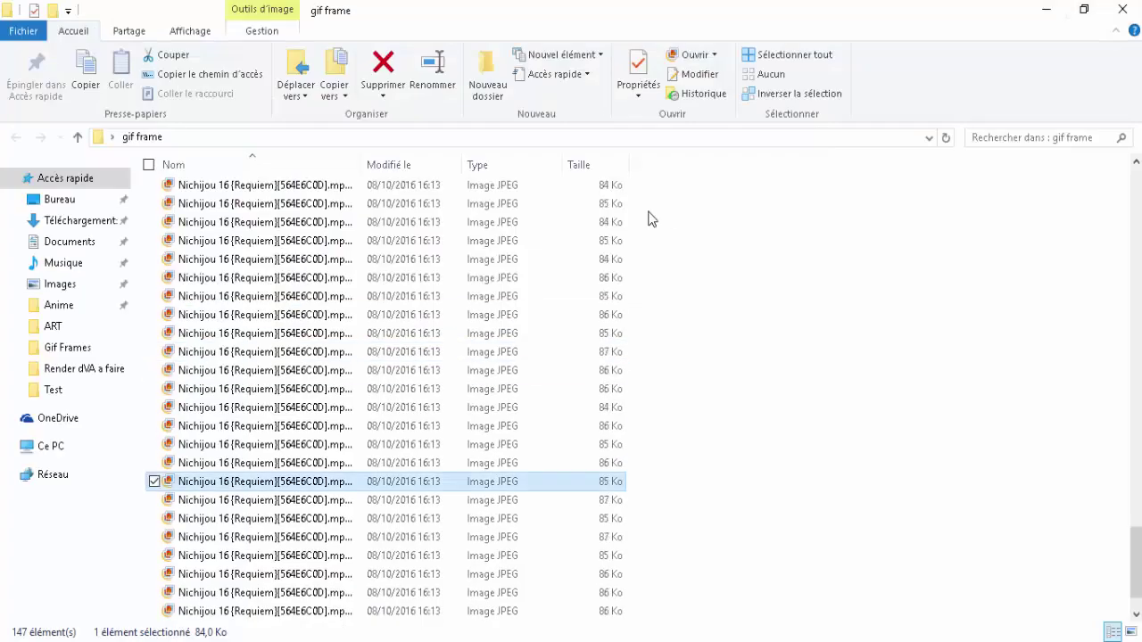
double_click(349, 316)
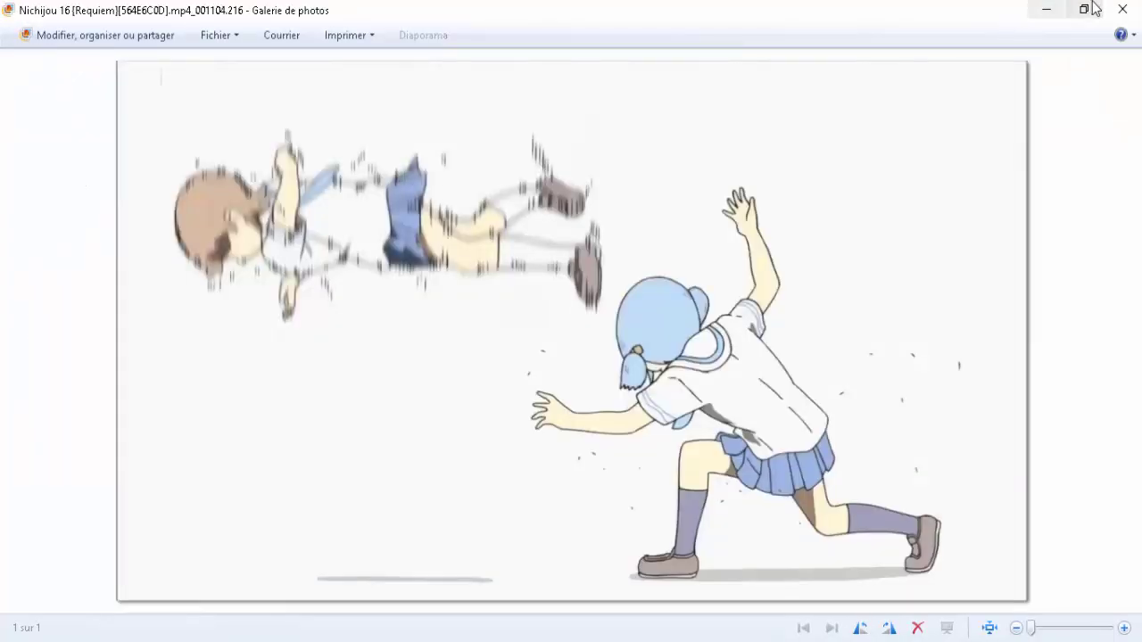
left_click(1084, 9)
left_click(996, 77)
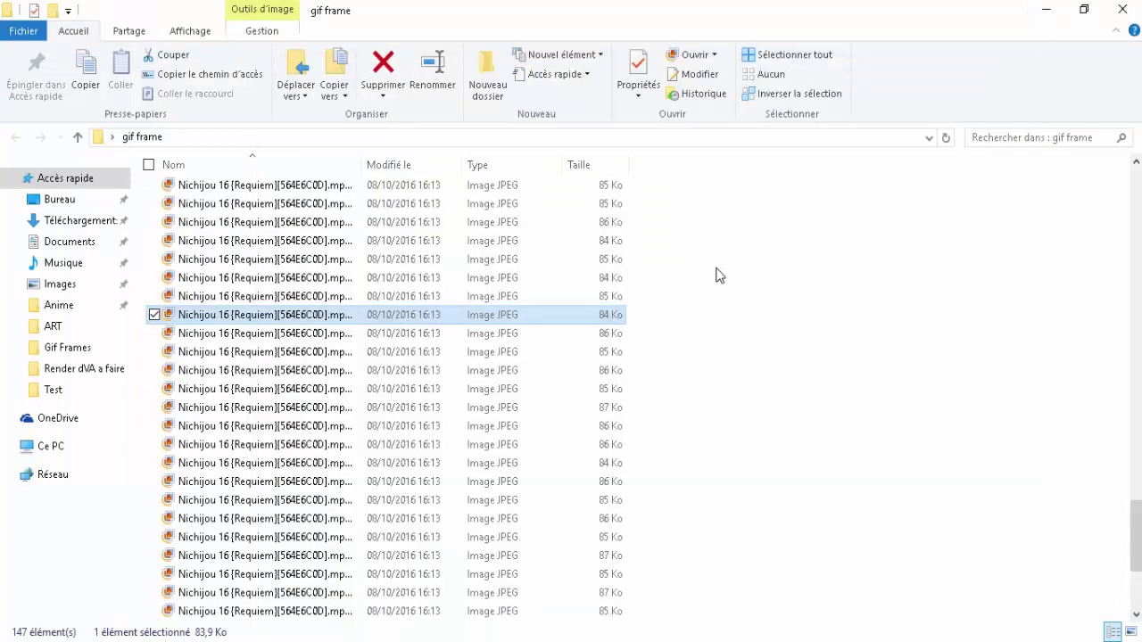
Step: Find the cut point and delete the trailing 38 frames, leaving 109
double_click(295, 259)
left_click(996, 76)
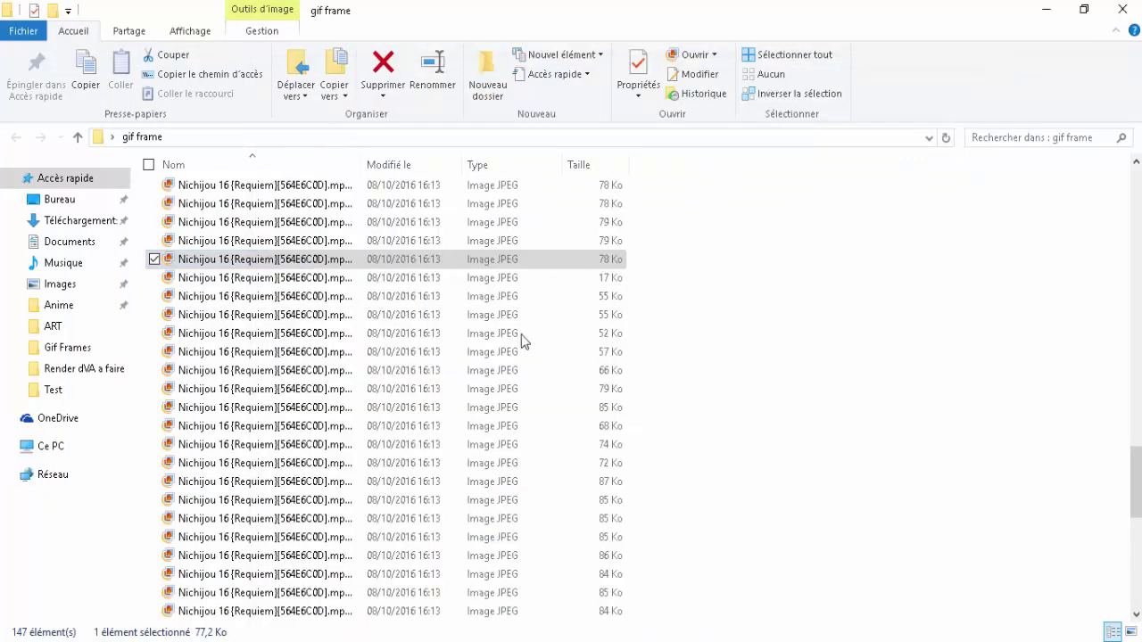
double_click(381, 374)
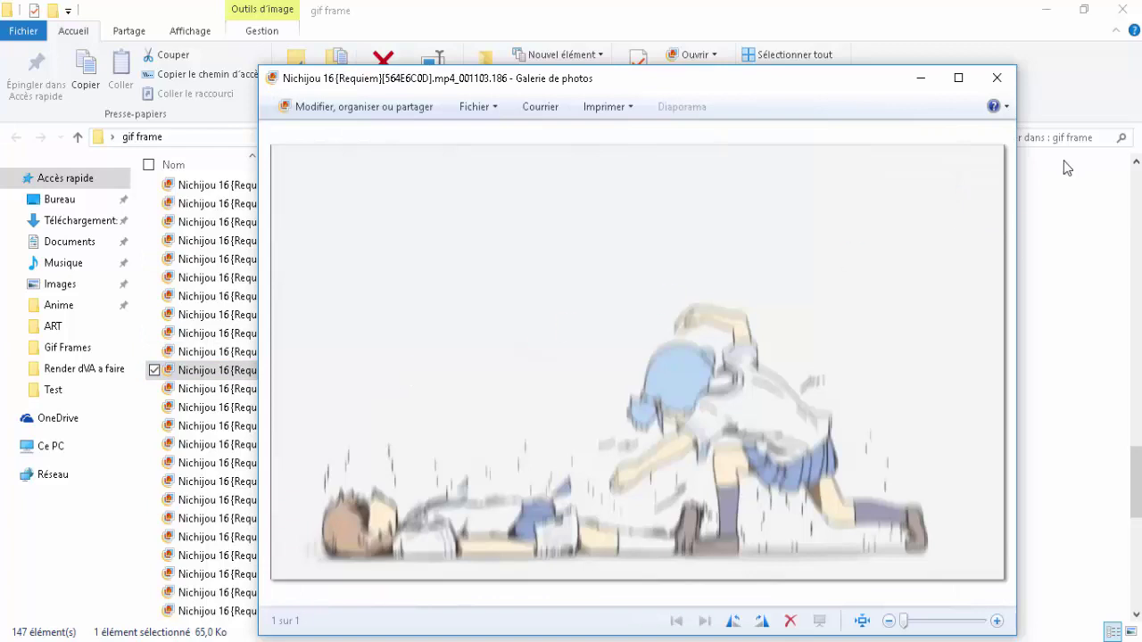
left_click(1004, 78)
left_click(258, 483)
double_click(259, 490)
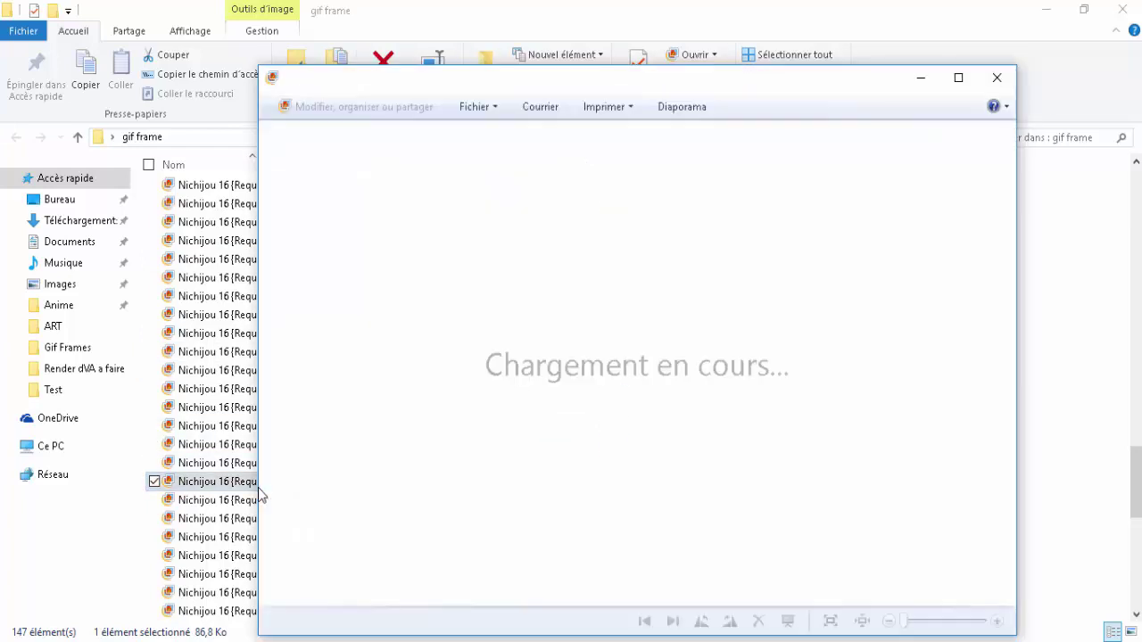
left_click(998, 77)
scroll(661, 447, "down", 5)
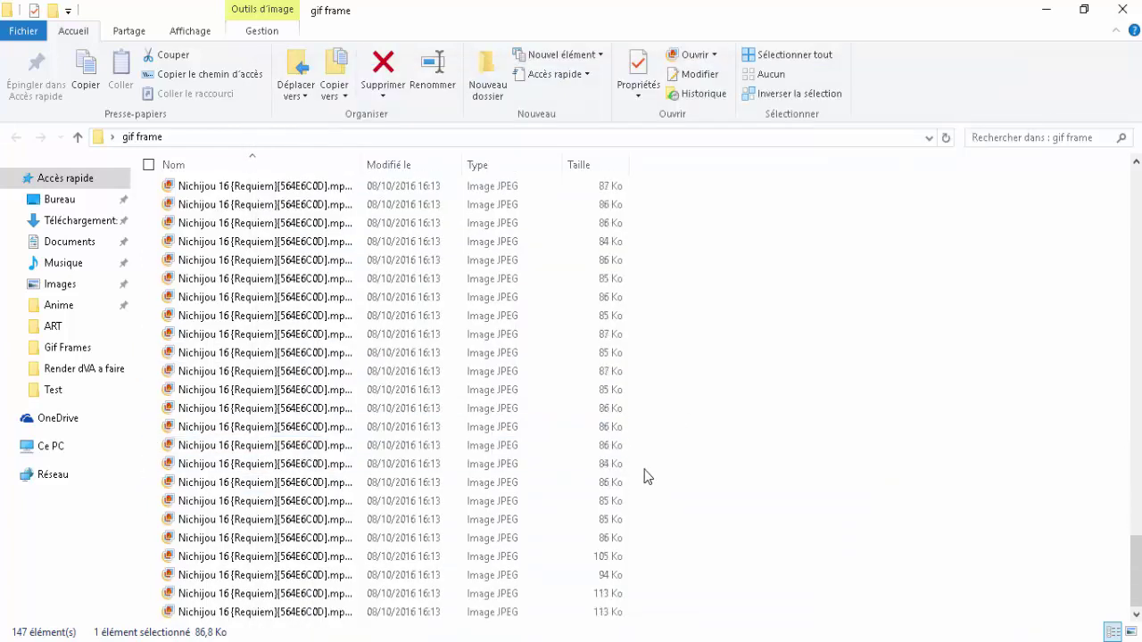
left_click(452, 615, "shift")
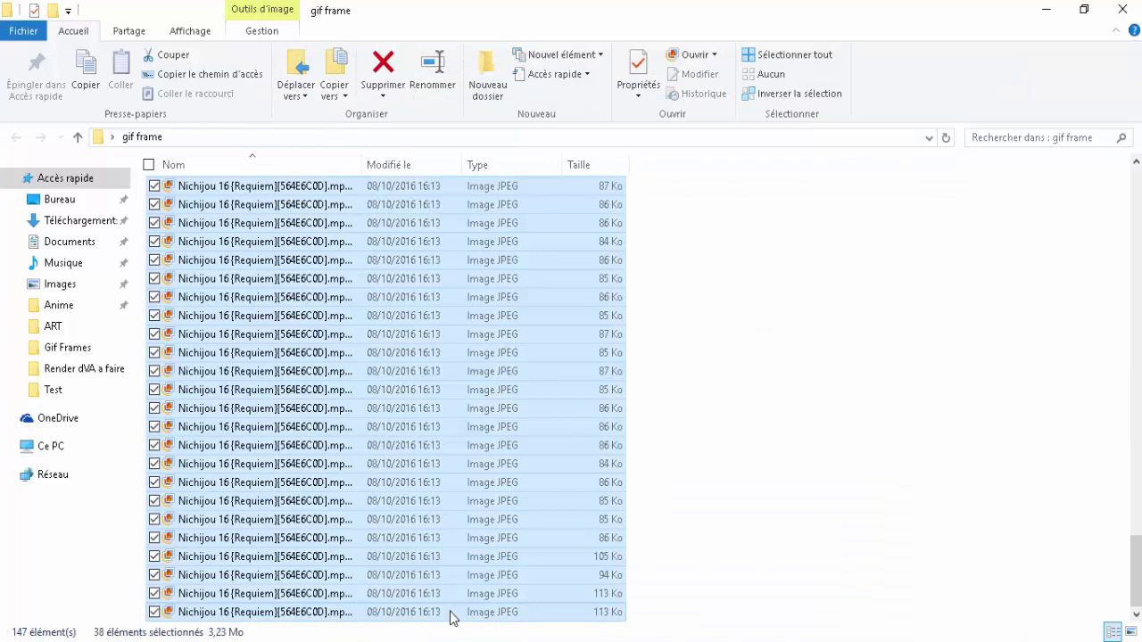
key("Delete")
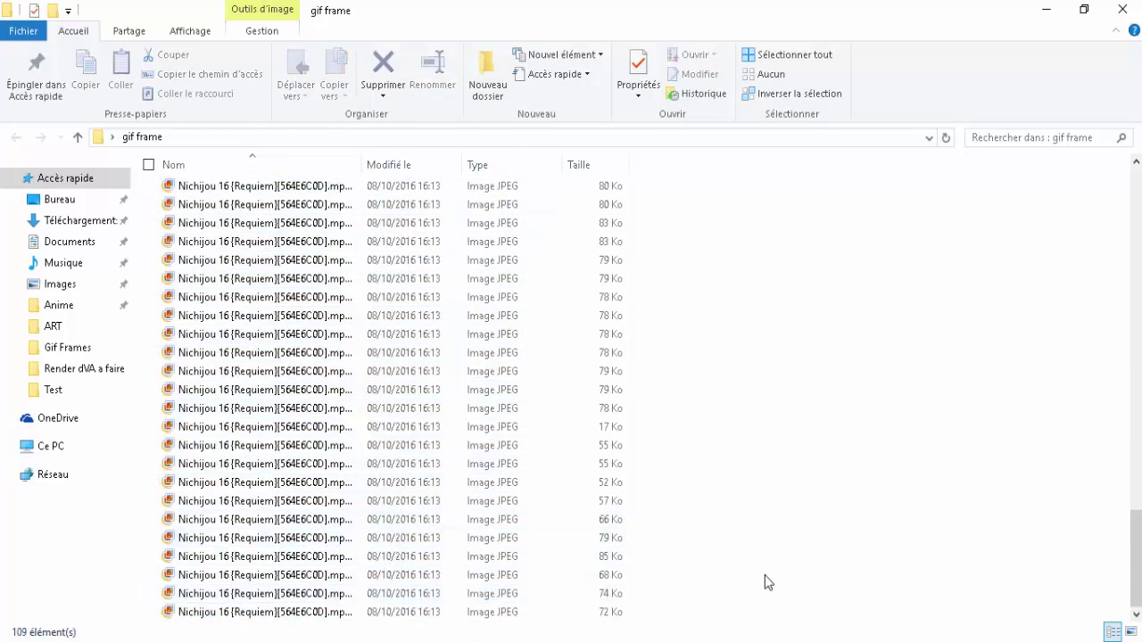
Step: Preview the first remaining frame and switch back to Photoshop
scroll(765, 581, "up", 10)
scroll(687, 567, "up", 10)
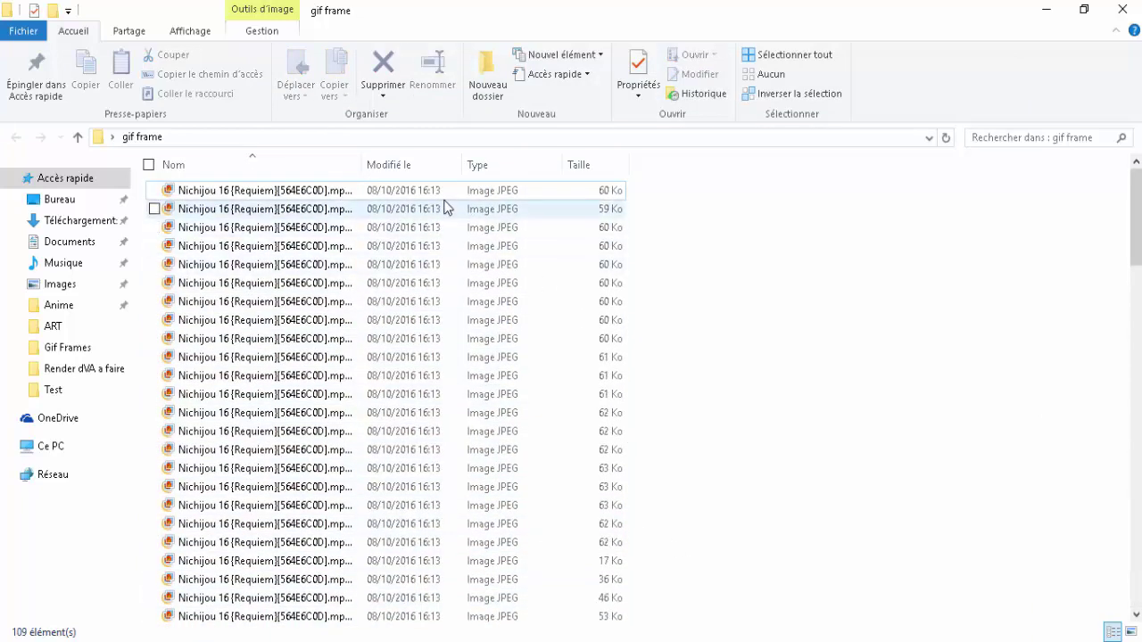
left_click(446, 207)
double_click(434, 191)
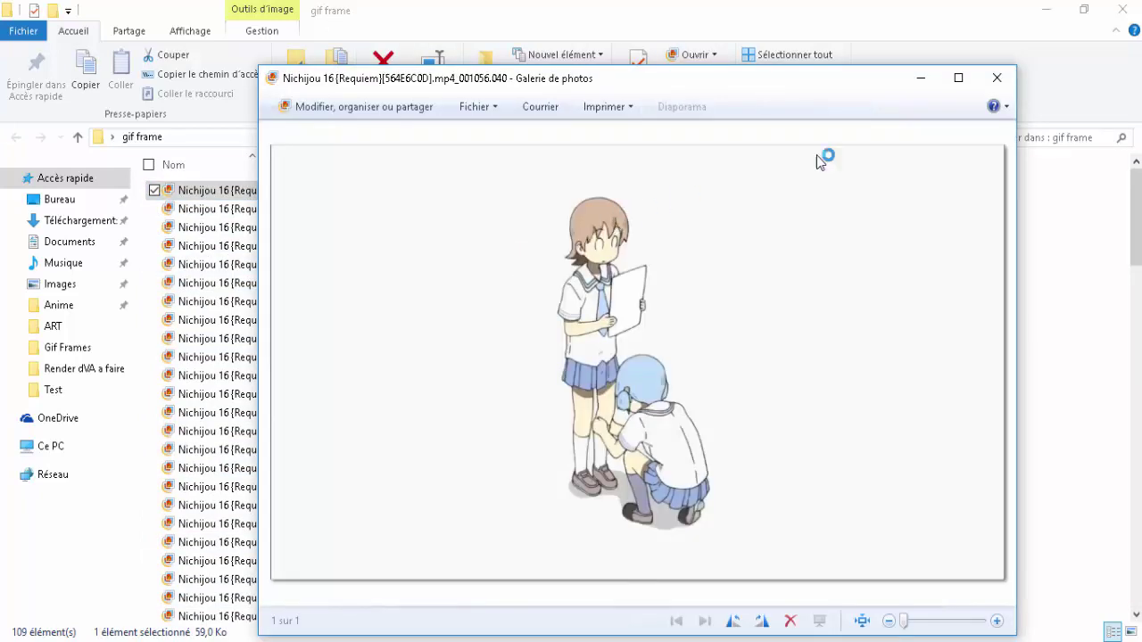
left_click(997, 78)
left_click_drag(841, 308, 803, 383)
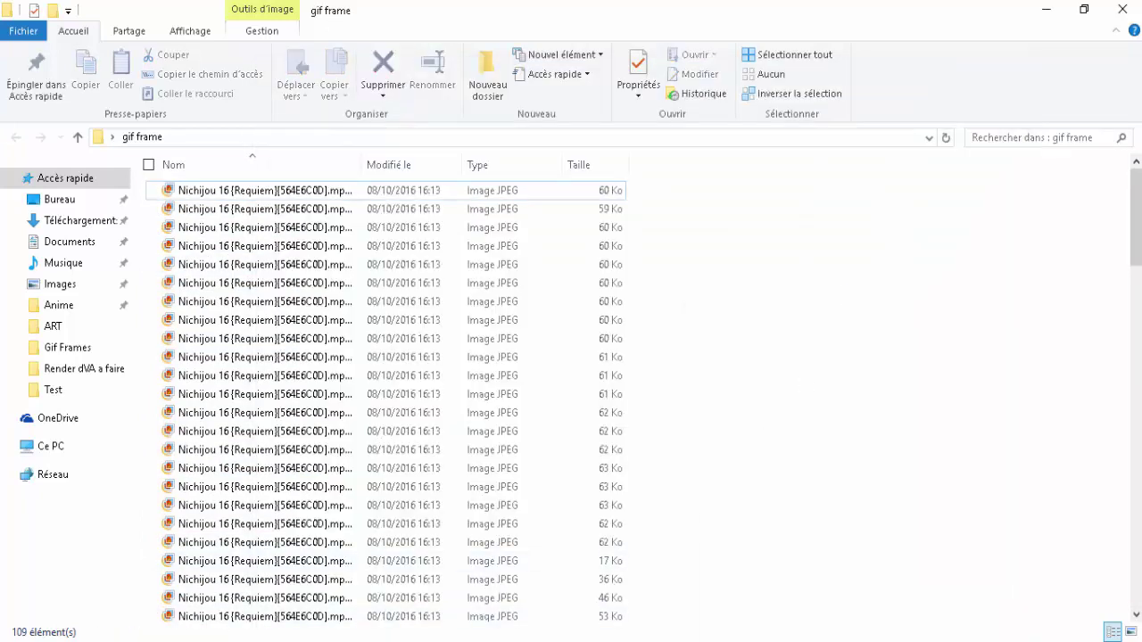
left_click(501, 549)
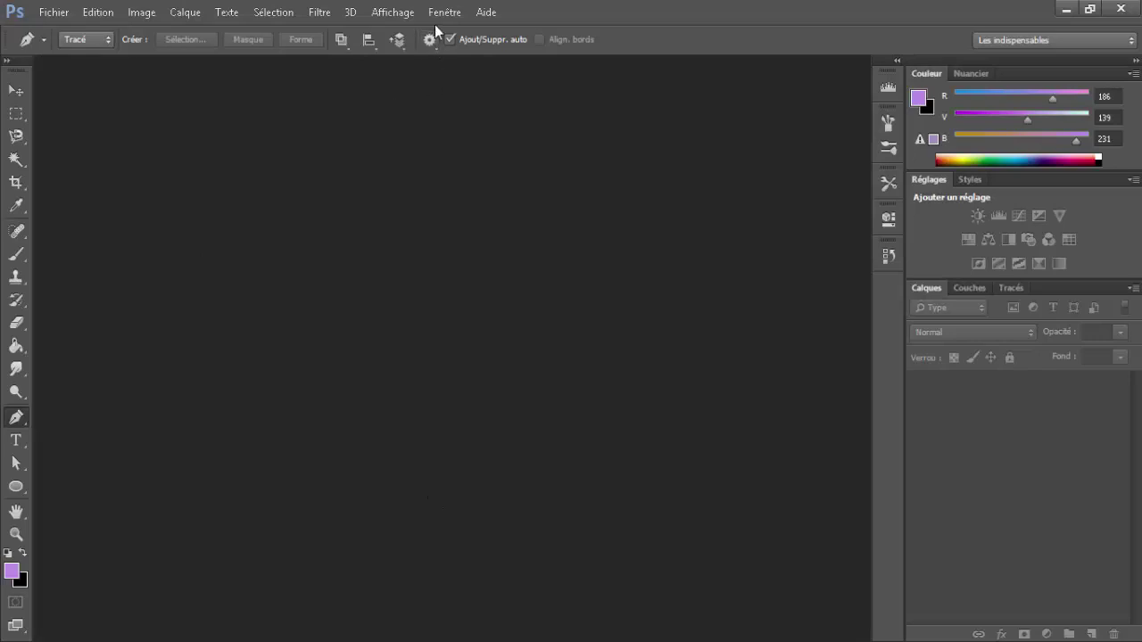
Step: Show the Montage timeline and choose to add media to the video track
left_click(444, 13)
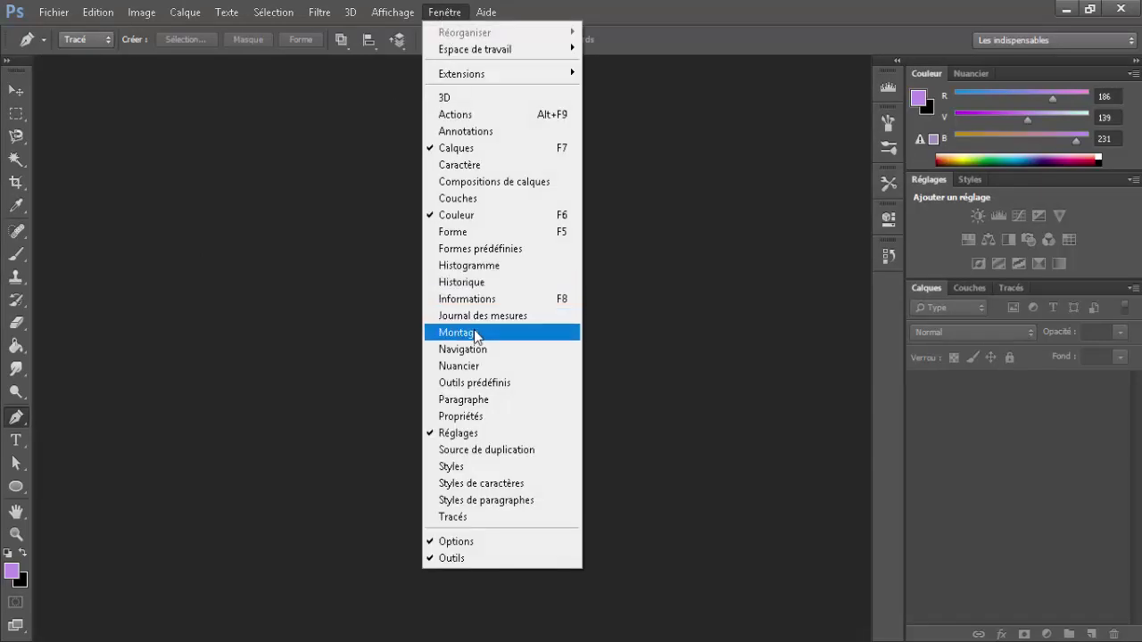
left_click(475, 334)
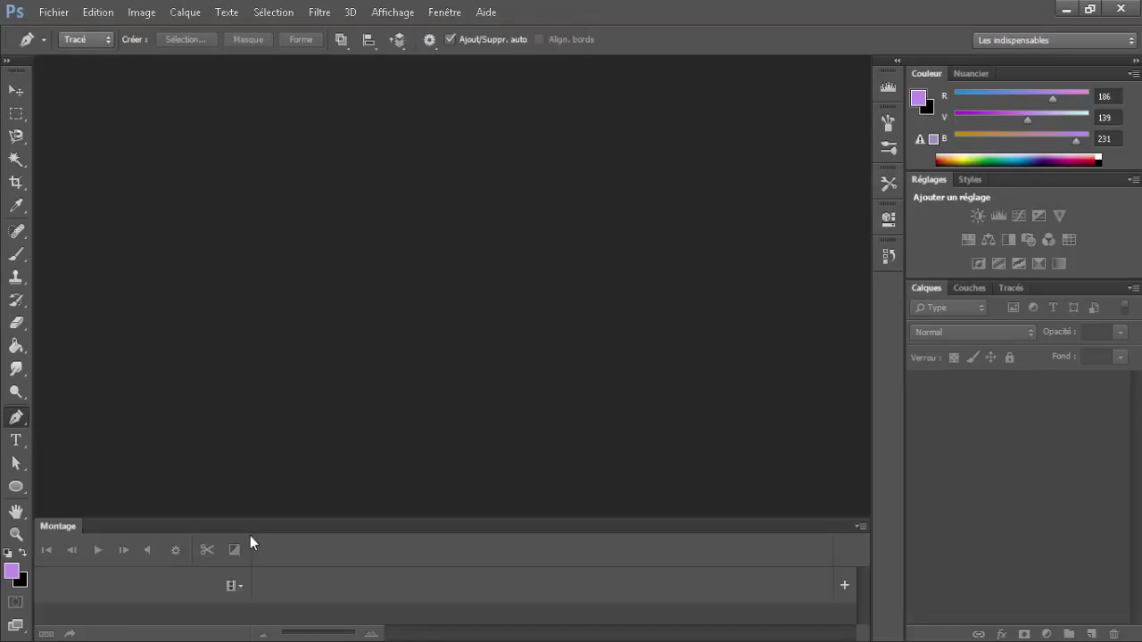
left_click(233, 586)
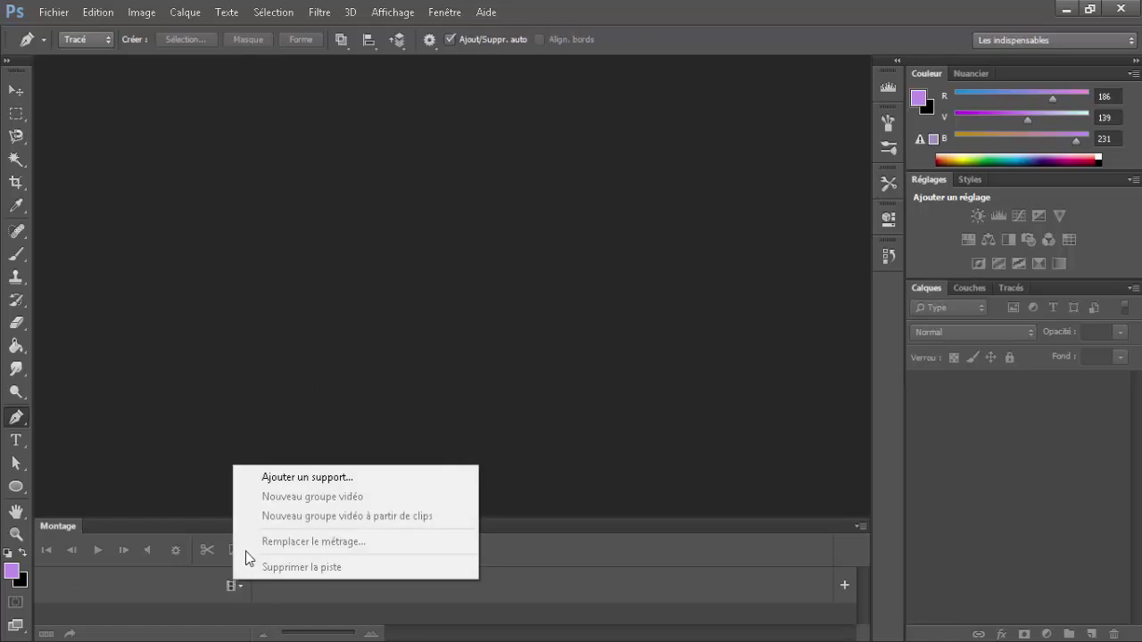
left_click(307, 483)
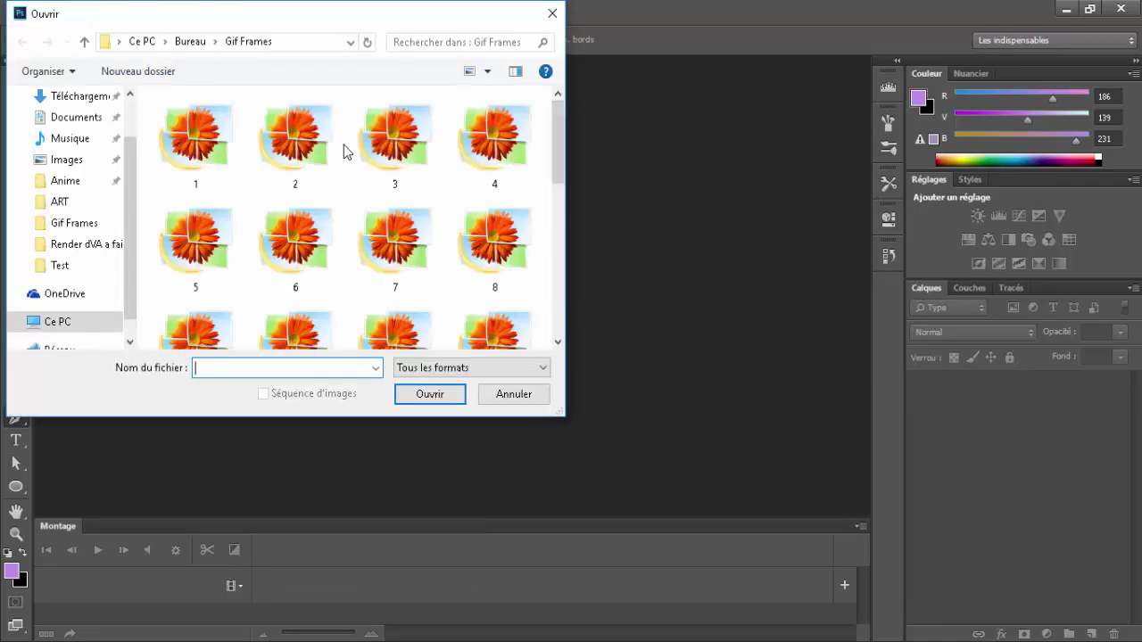
Step: Browse to Desktop > gif frame and select all the frame images
scroll(89, 258, "up", 2)
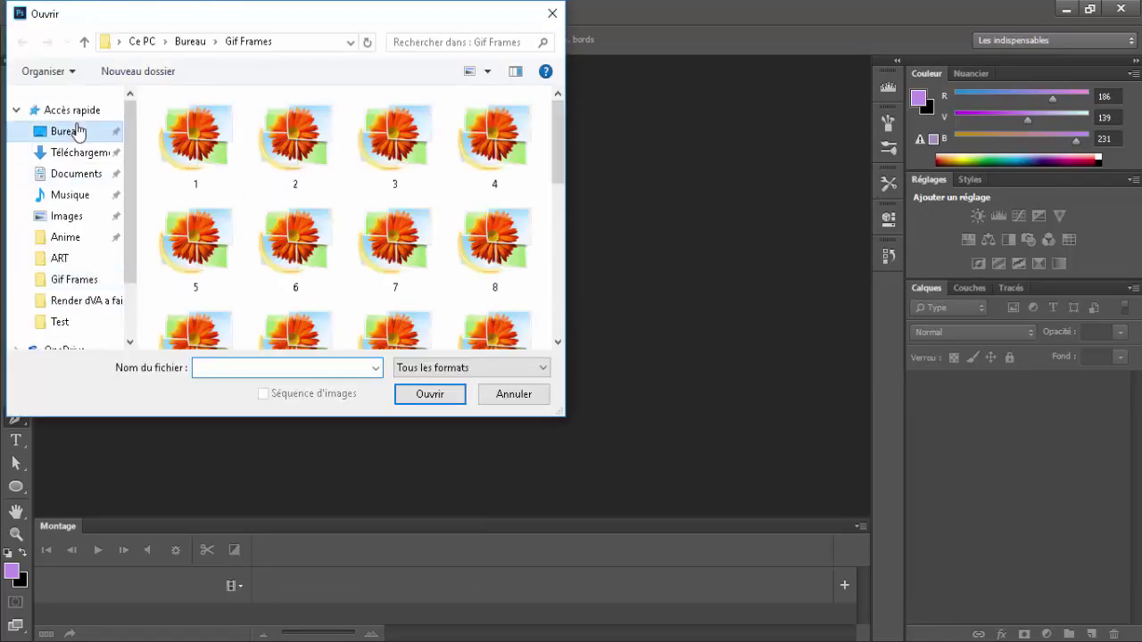
left_click(76, 131)
scroll(302, 329, "down", 1)
double_click(309, 206)
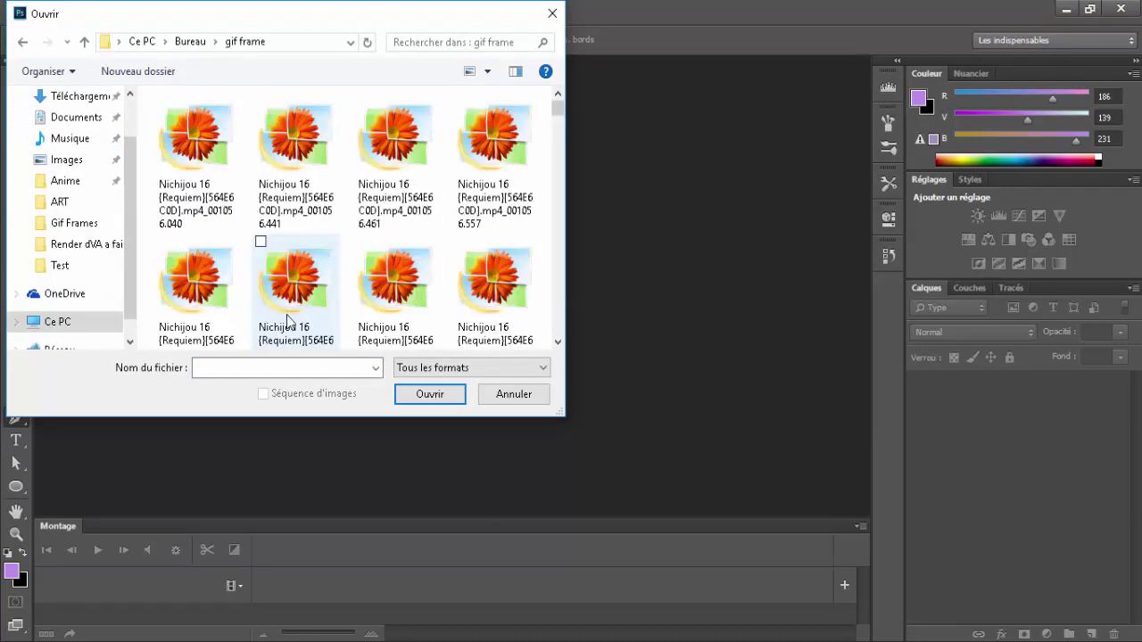
left_click(184, 205)
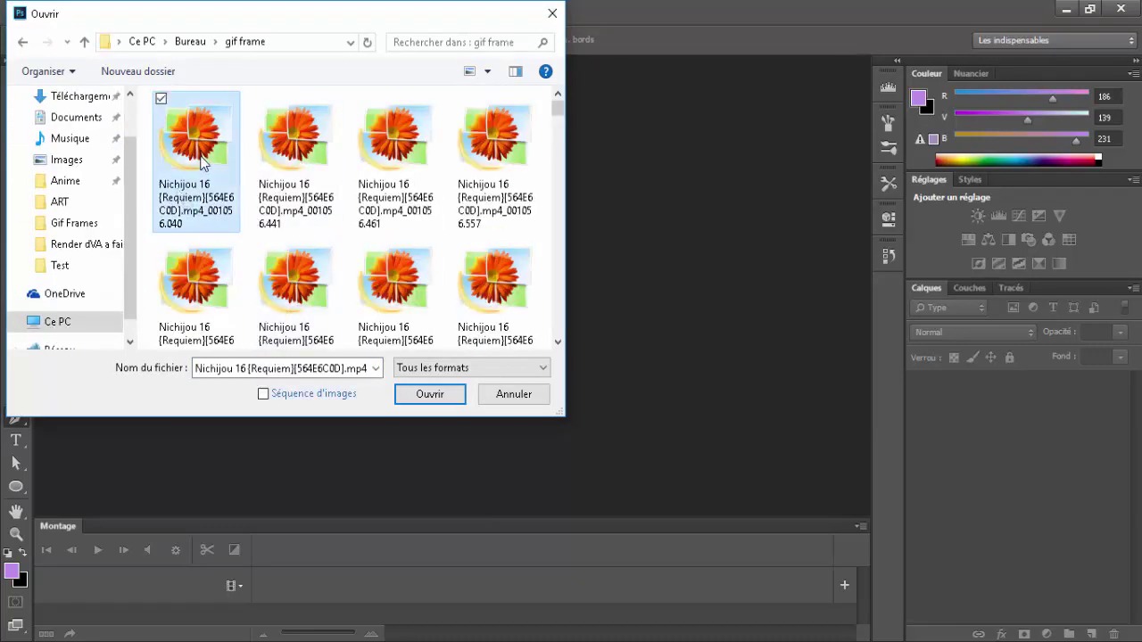
scroll(235, 241, "down", 5)
scroll(234, 241, "down", 5)
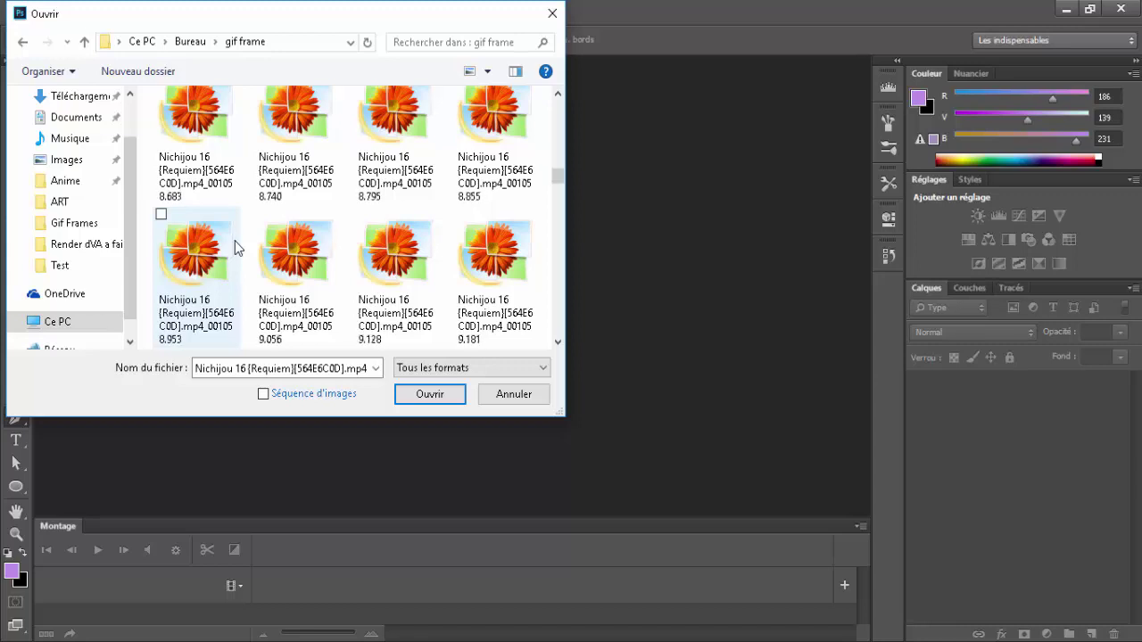
scroll(234, 241, "down", 5)
scroll(235, 241, "down", 5)
scroll(235, 241, "down", 5)
scroll(235, 241, "down", 5)
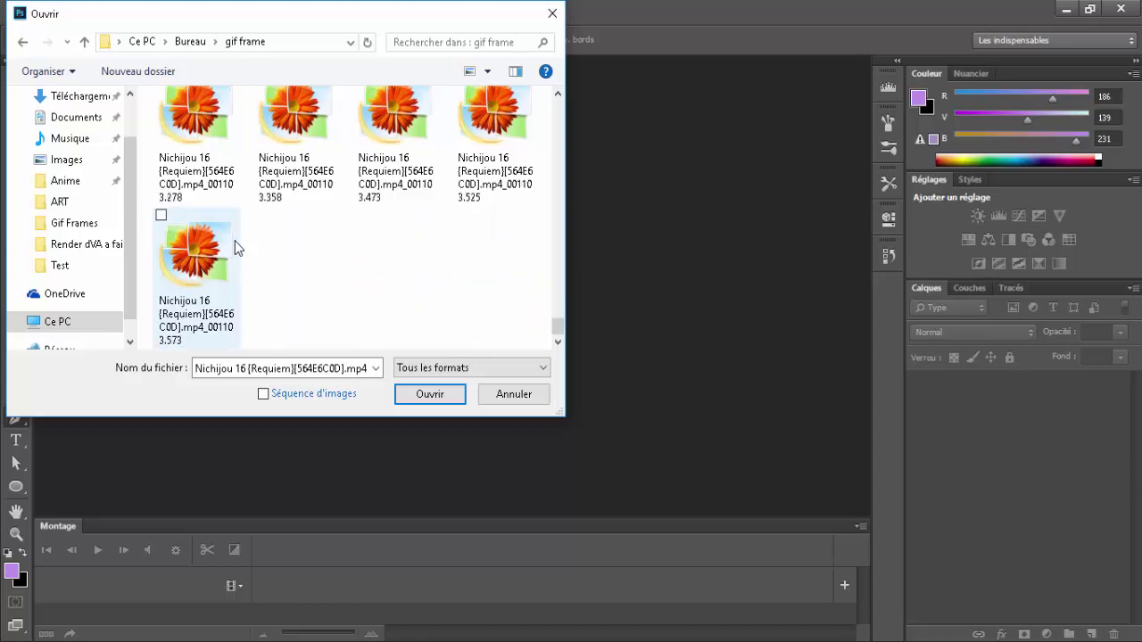
key("ctrl+a")
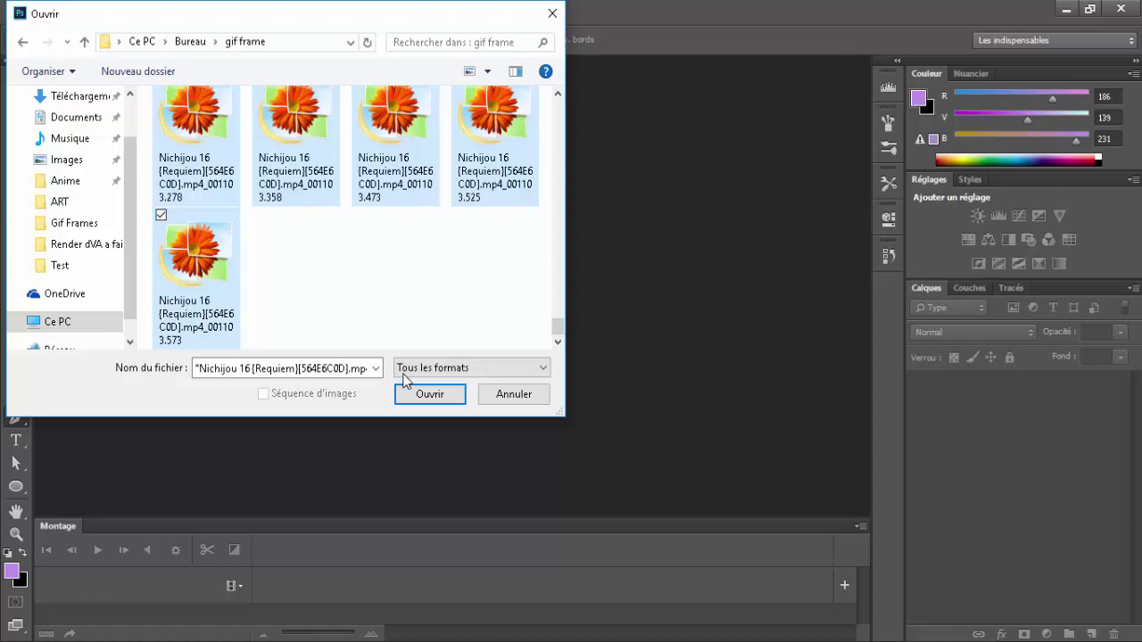
Step: Import the 109 frames as layers, convert to a frame animation with one frame per layer, and select all frames
left_click(426, 394)
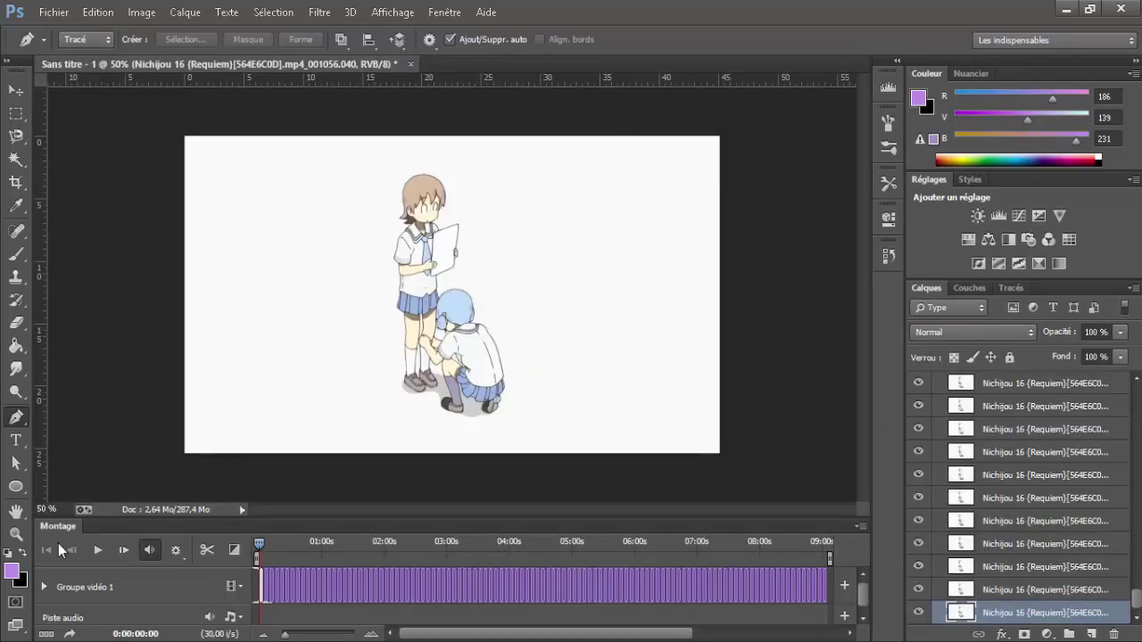
left_click(46, 634)
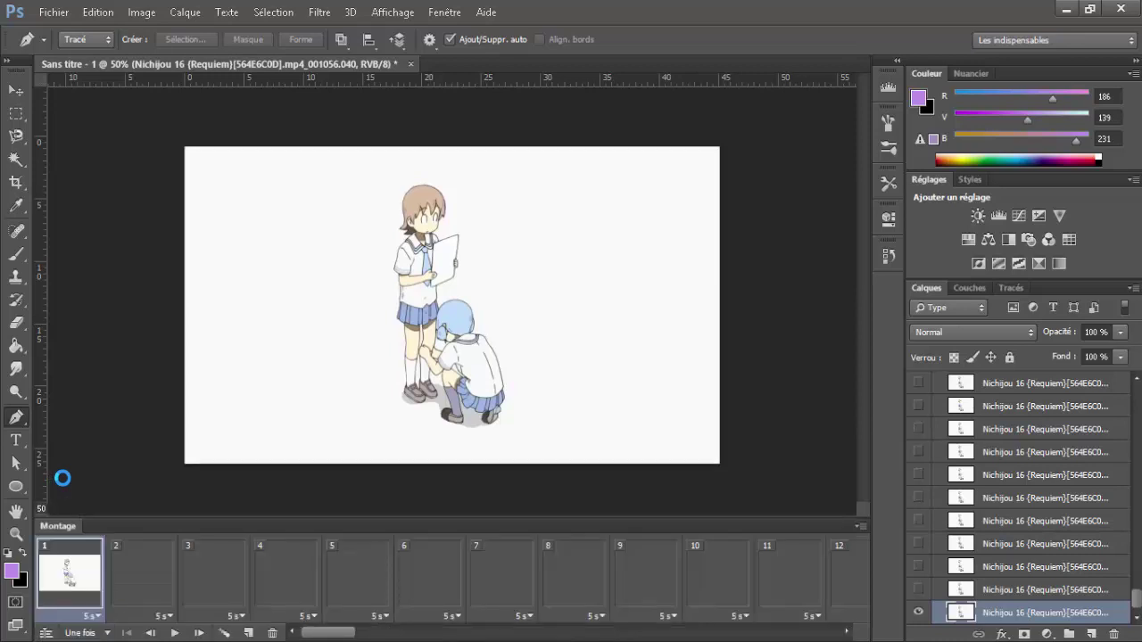
mouse_move(319, 634)
left_mouse_down()
mouse_move(372, 627)
mouse_move(260, 629)
left_mouse_up()
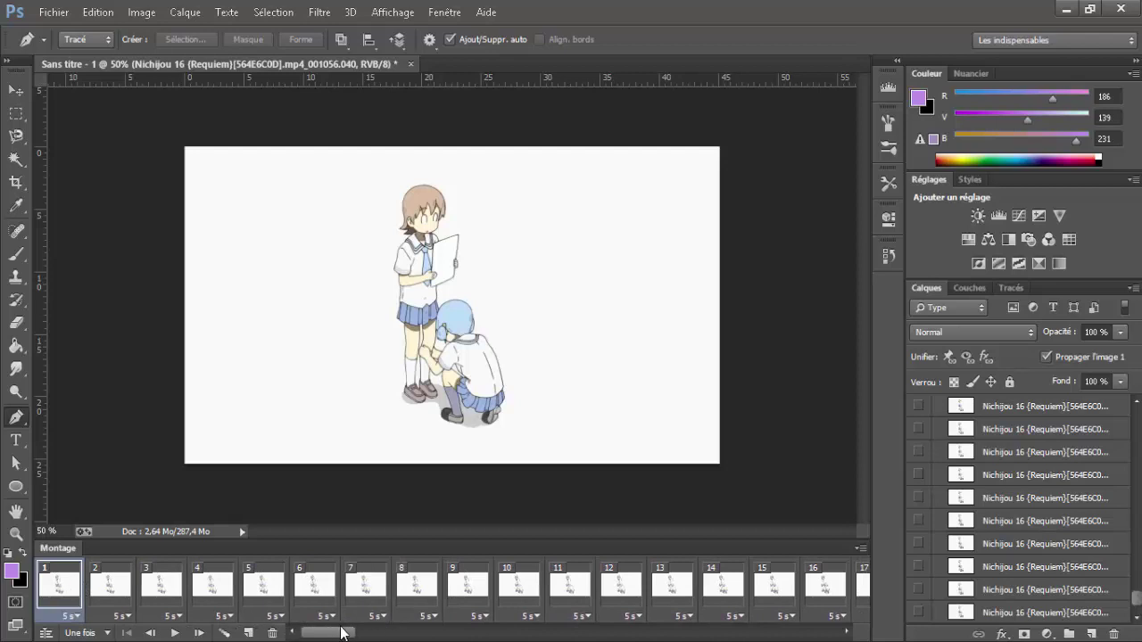
mouse_move(339, 633)
left_mouse_down()
mouse_move(432, 625)
mouse_move(688, 637)
left_mouse_up()
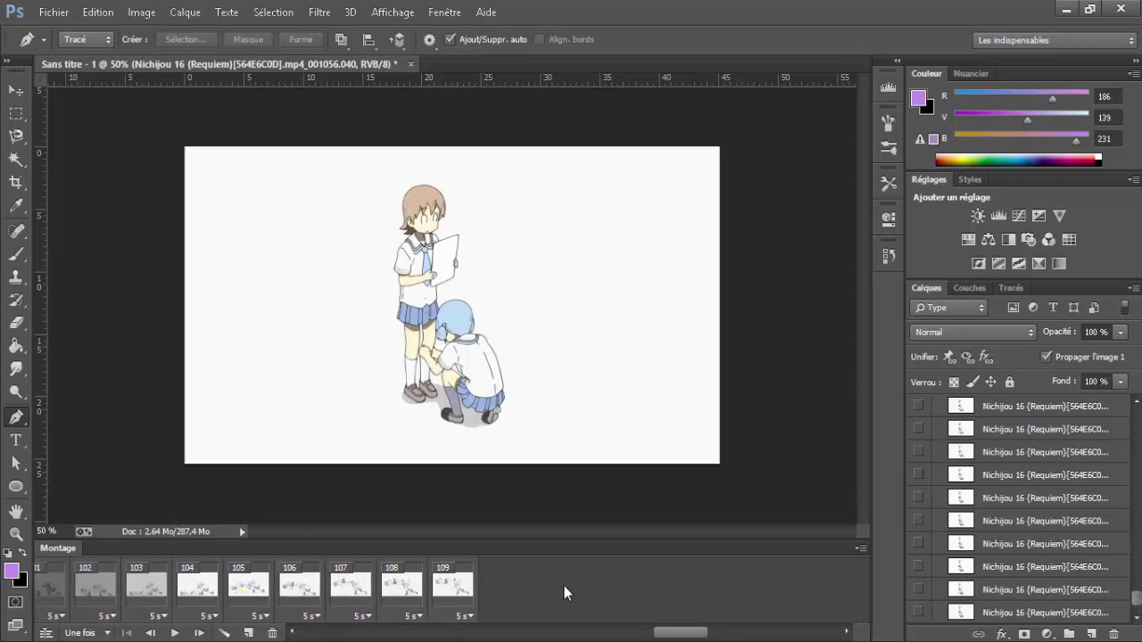
left_click(471, 584, "shift")
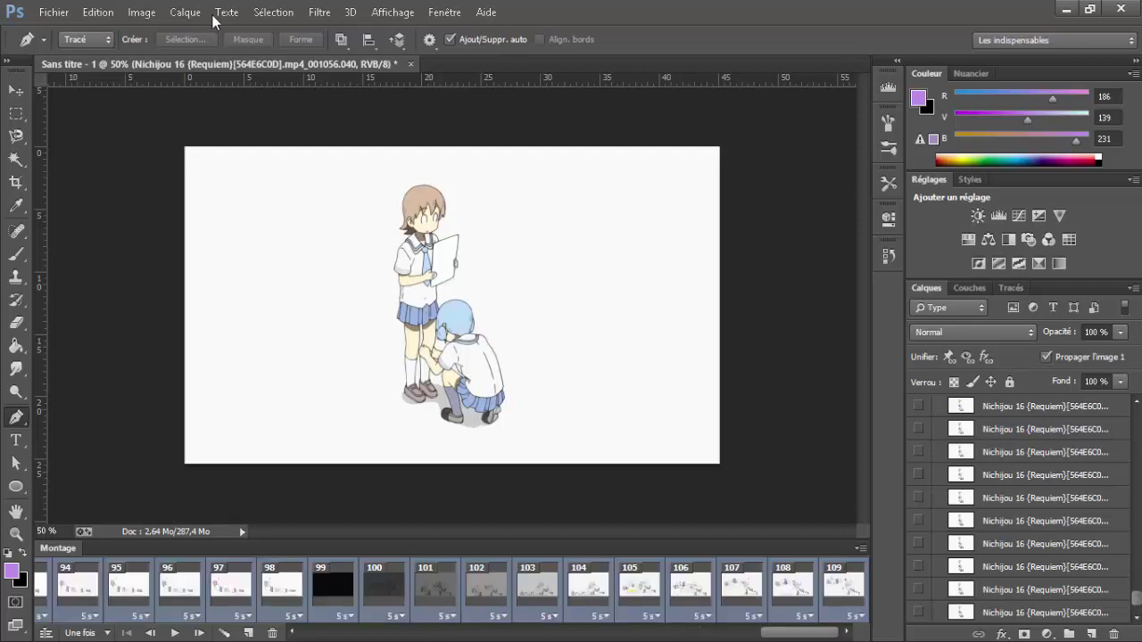
Step: Resize the image from 1280 to 640 pixels wide (640×360) with proportions linked
left_click(185, 12)
mouse_move(141, 11)
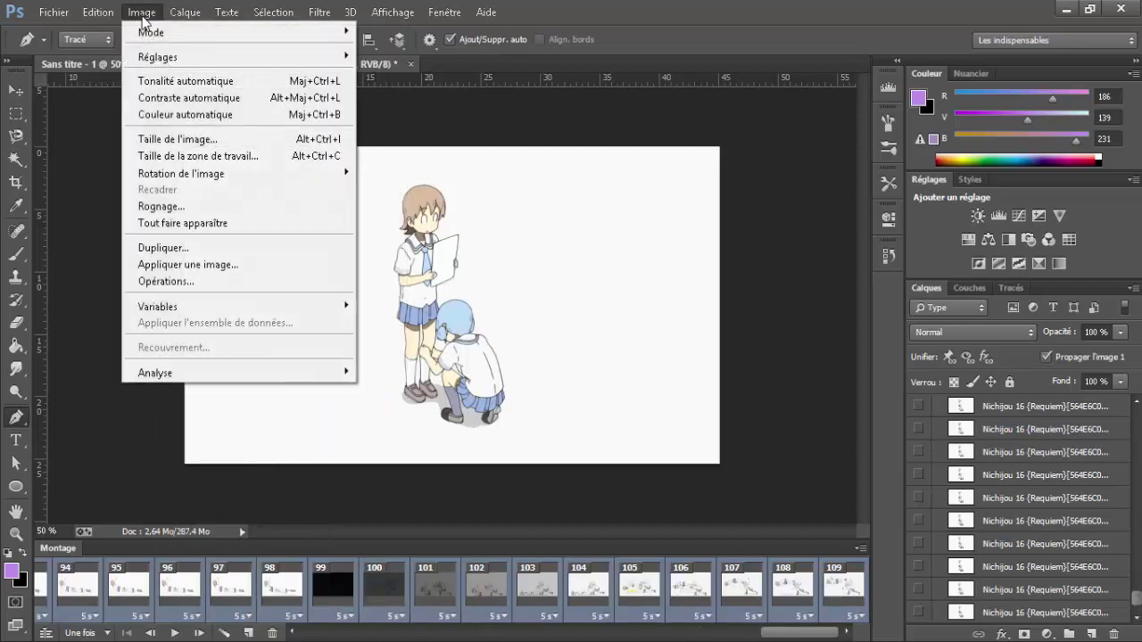
left_click(157, 138)
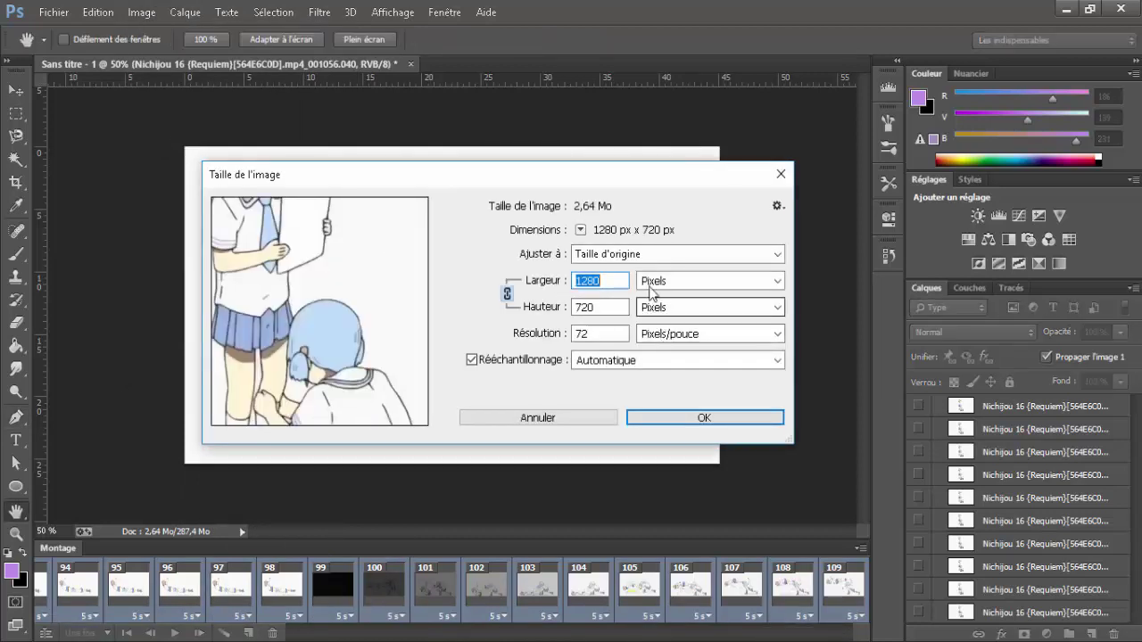
left_click(678, 280)
left_click(664, 310)
left_click(624, 280)
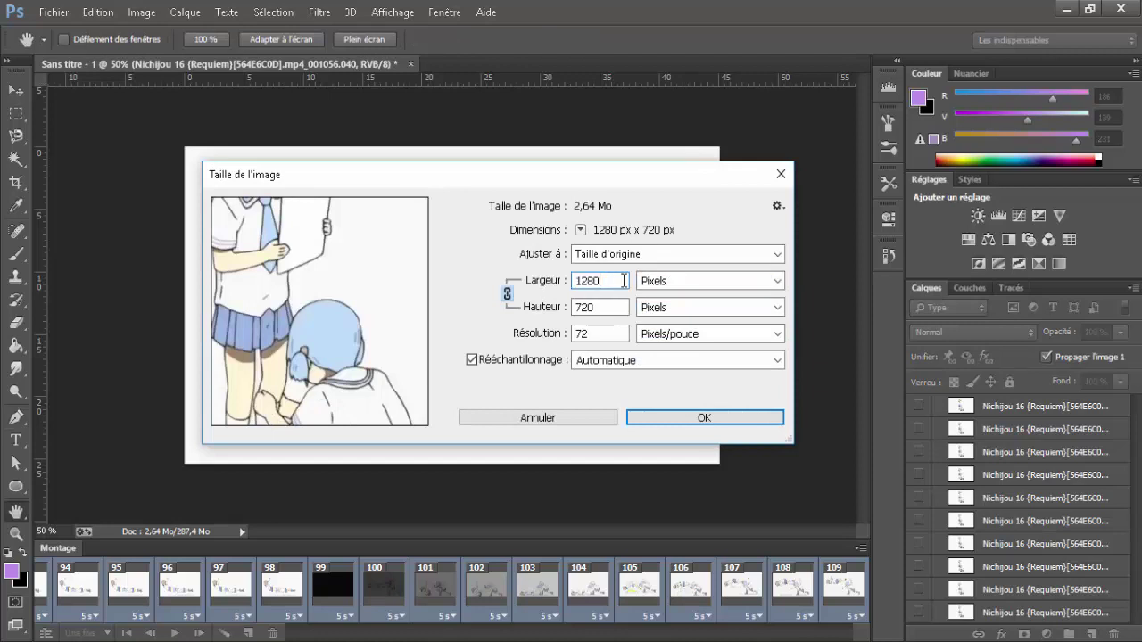
double_click(623, 281)
type("6")
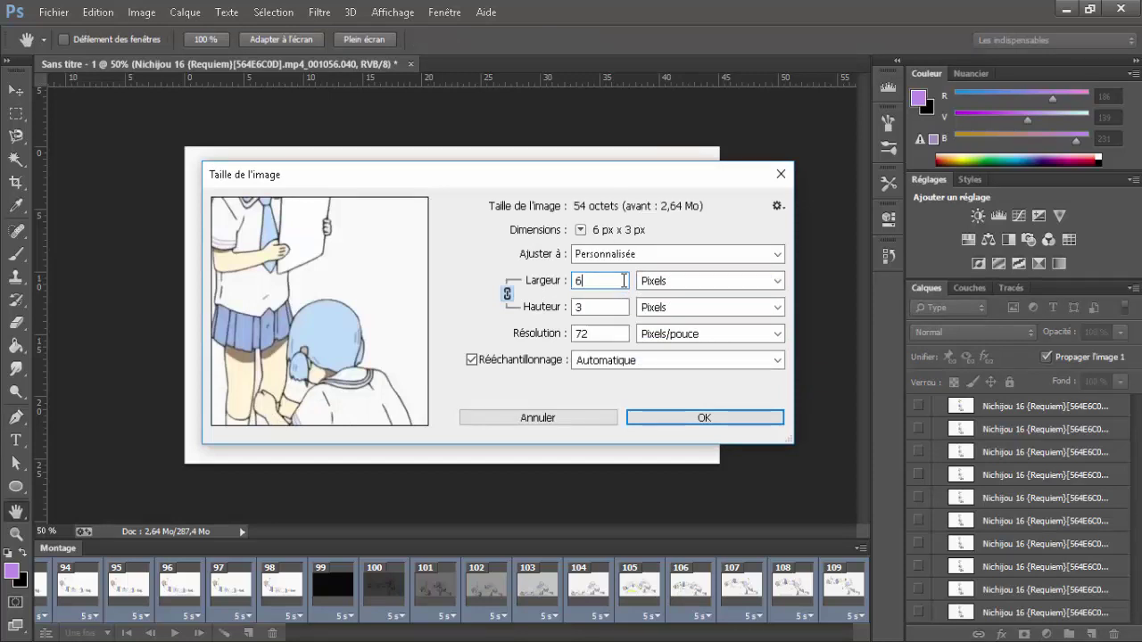
type("40")
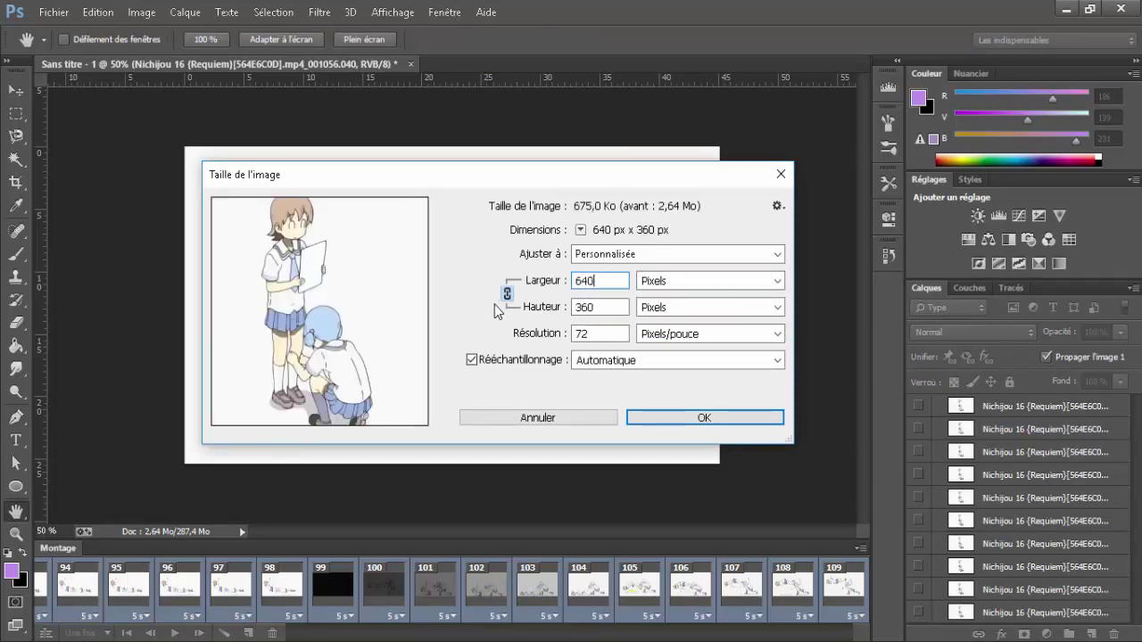
left_click(703, 418)
key("p")
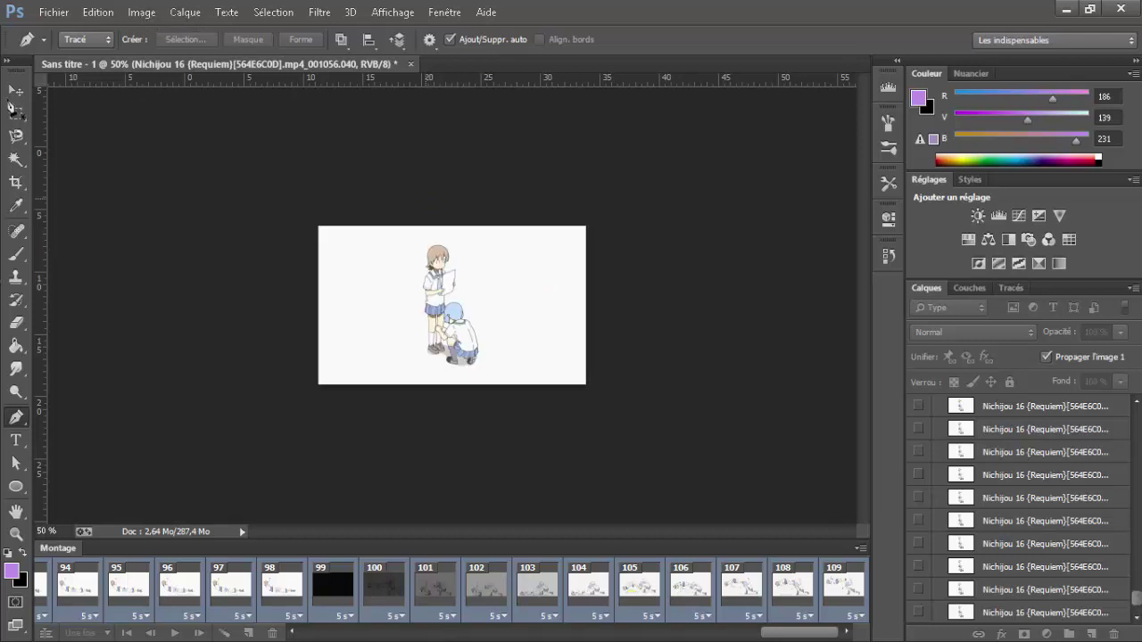
left_click(141, 12)
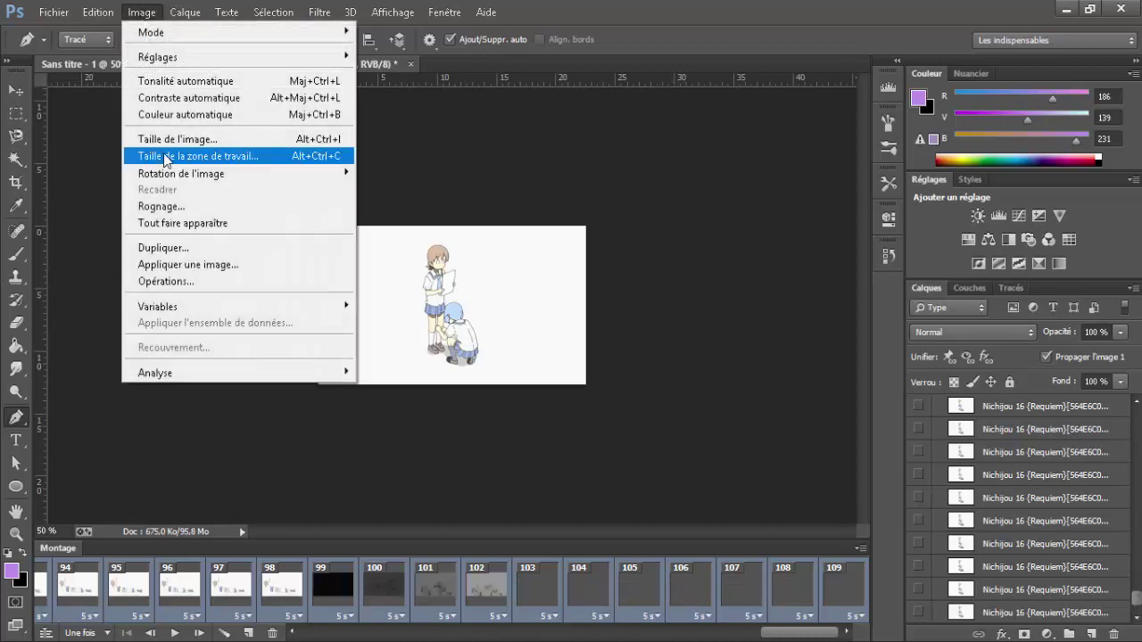
left_click(161, 140)
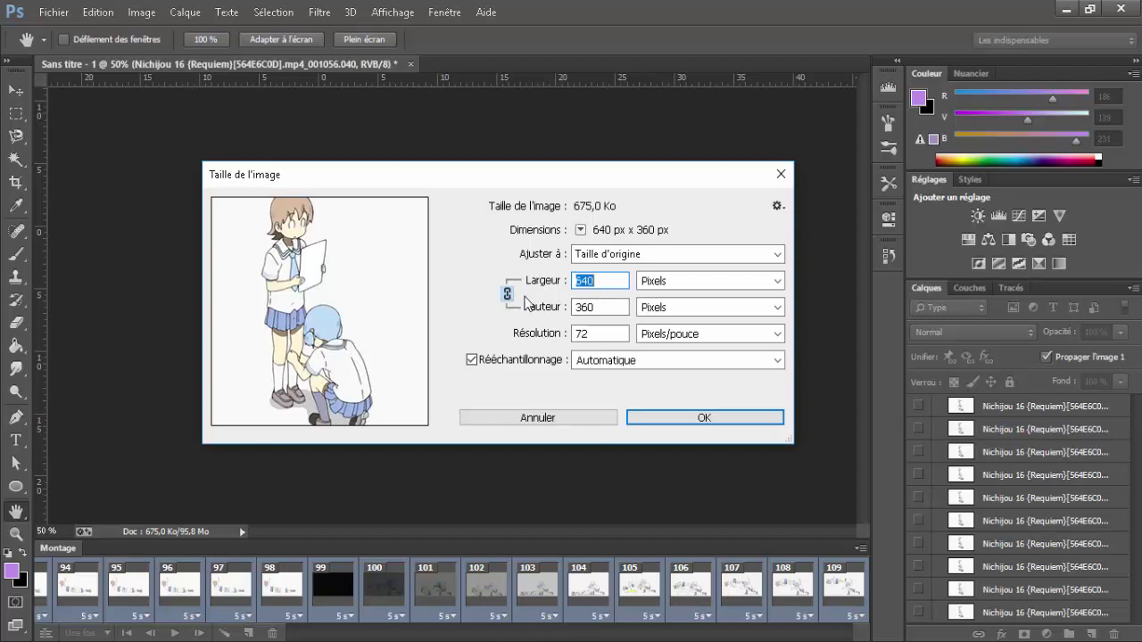
left_click(507, 293)
type("00")
key("BackSpace")
type("70")
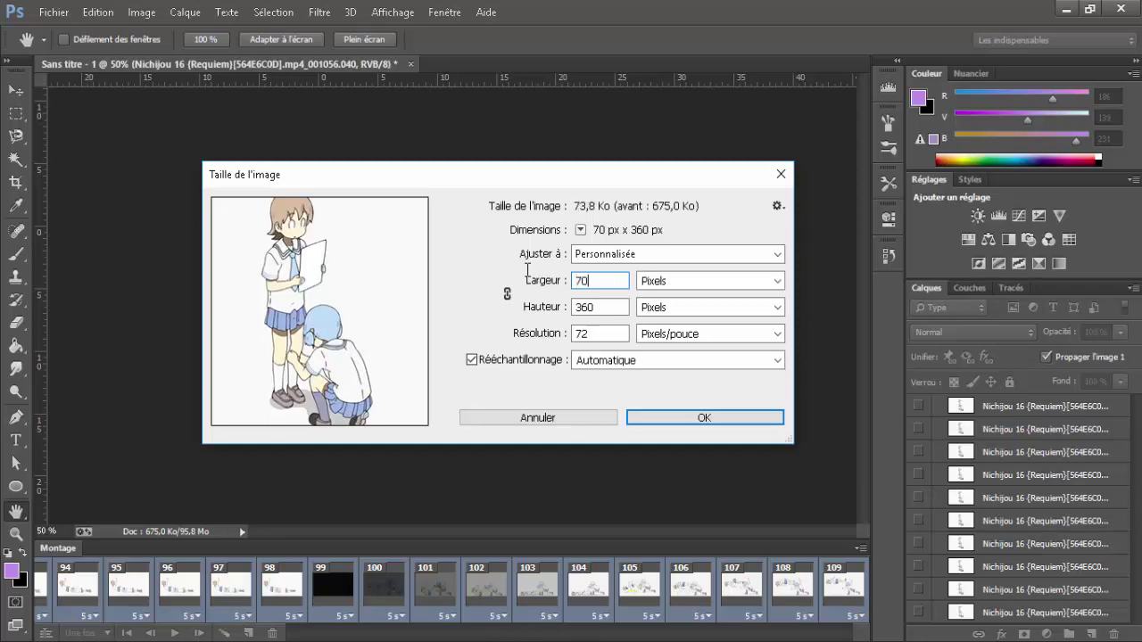
type("0")
left_click(507, 294)
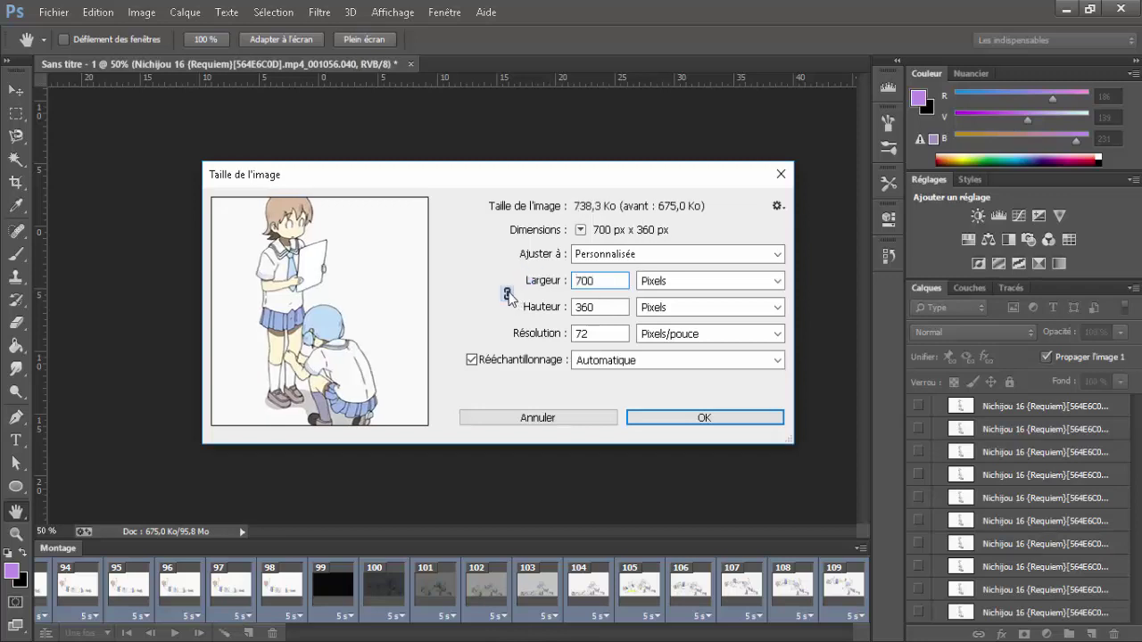
type("7")
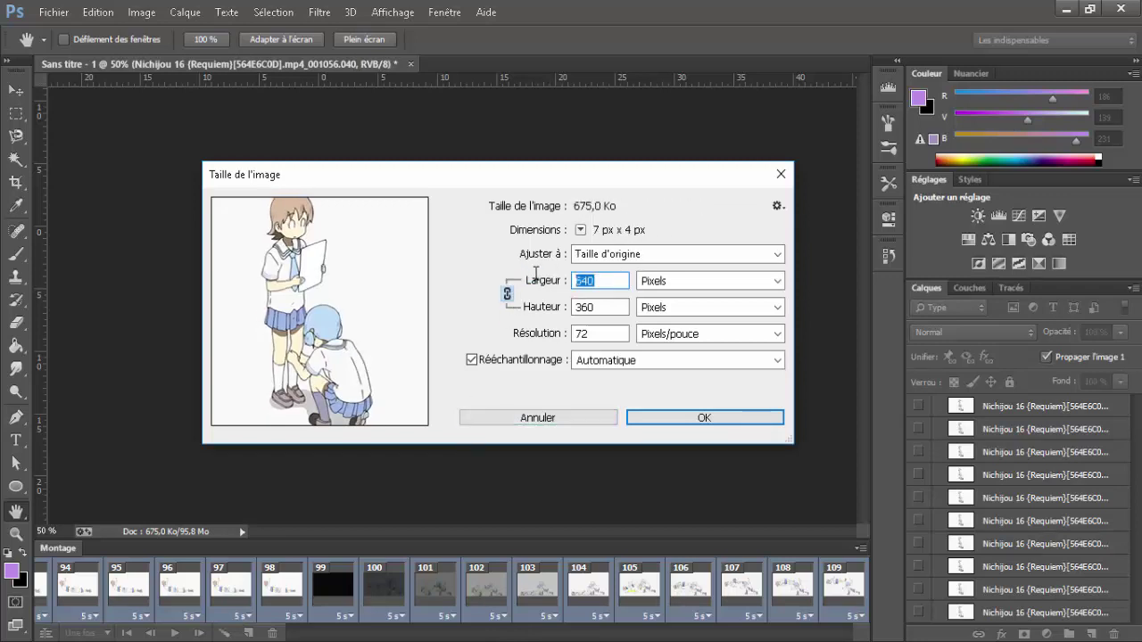
type("00")
left_click(500, 423)
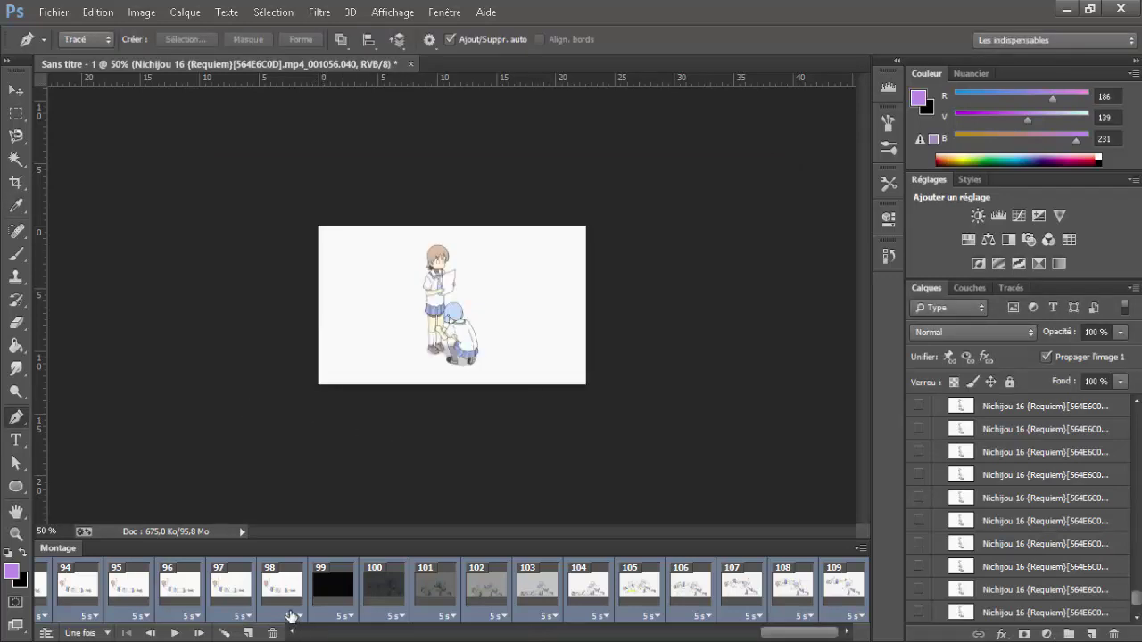
Step: Set every frame's delay to 0.1 s, then bring up the File menu
left_click(298, 618)
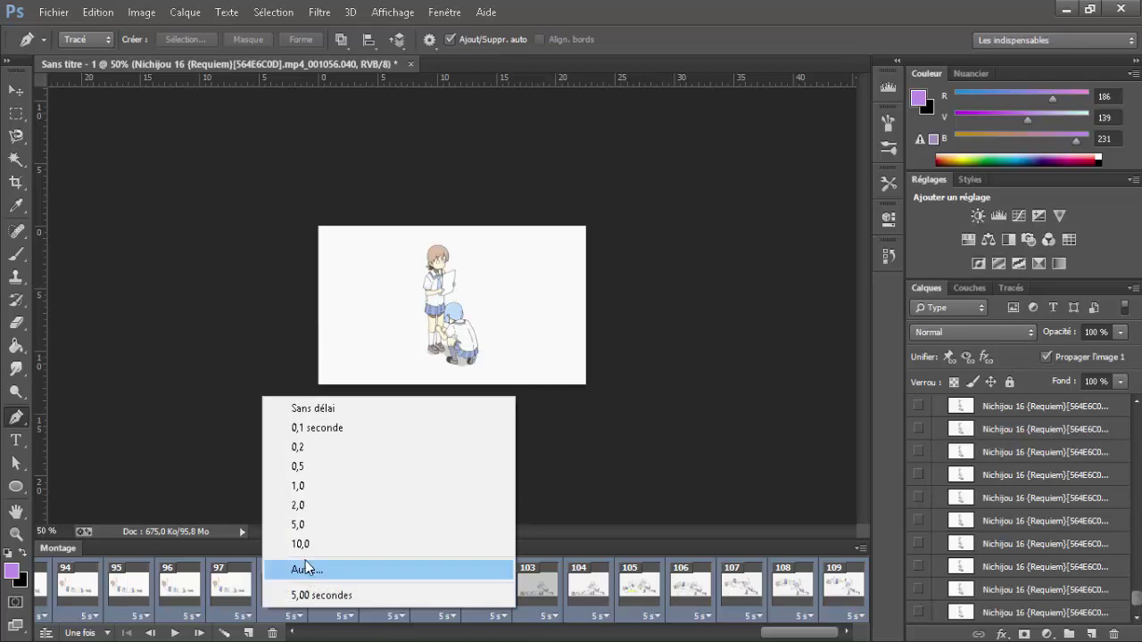
left_click(297, 432)
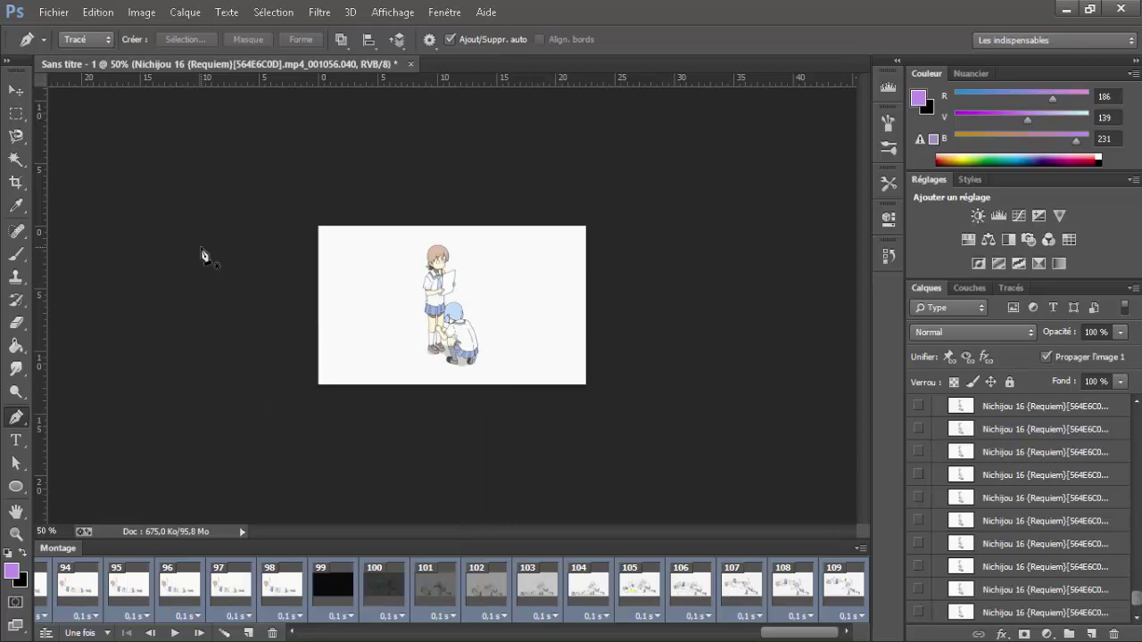
left_click(54, 11)
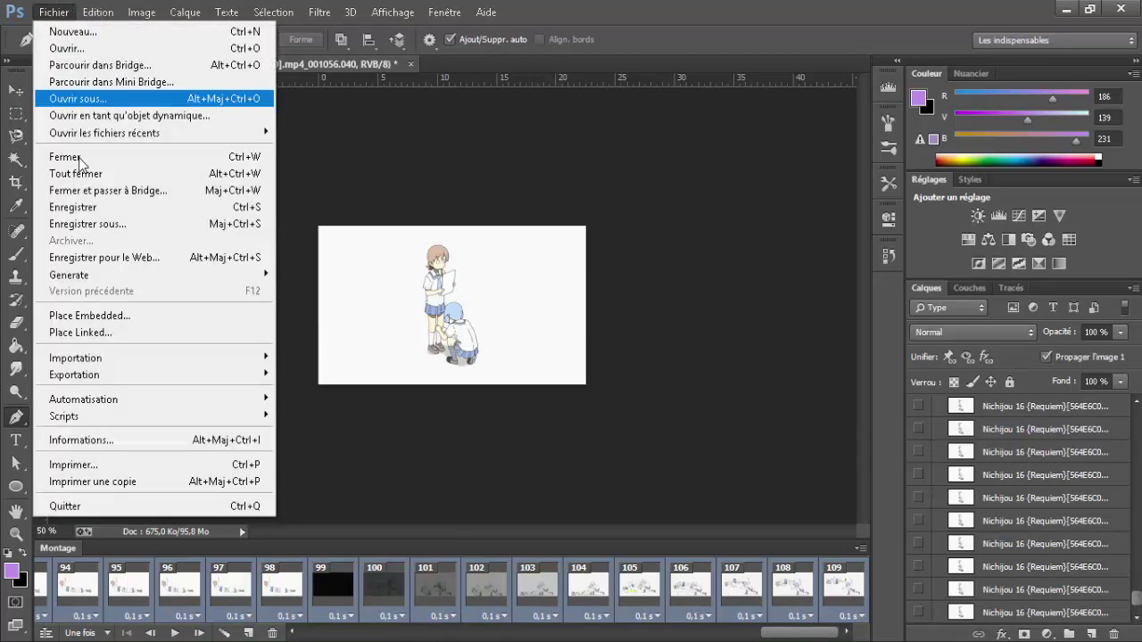
left_click(54, 12)
left_click(53, 11)
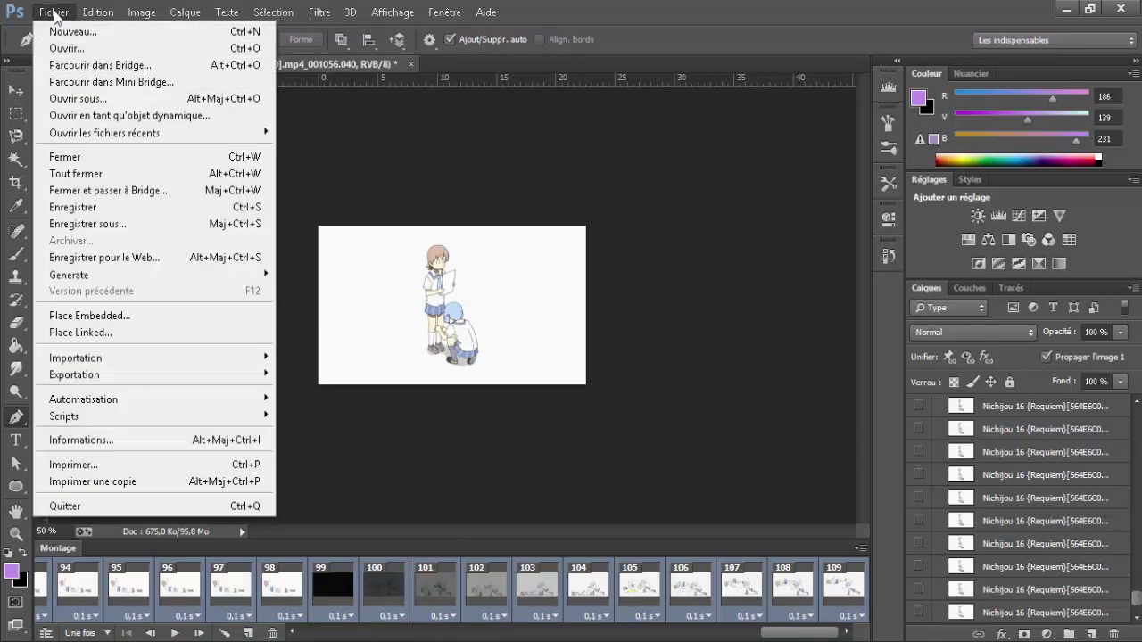
Step: Open Save for Web and set the GIF loop option to Toujours (forever)
left_click(178, 254)
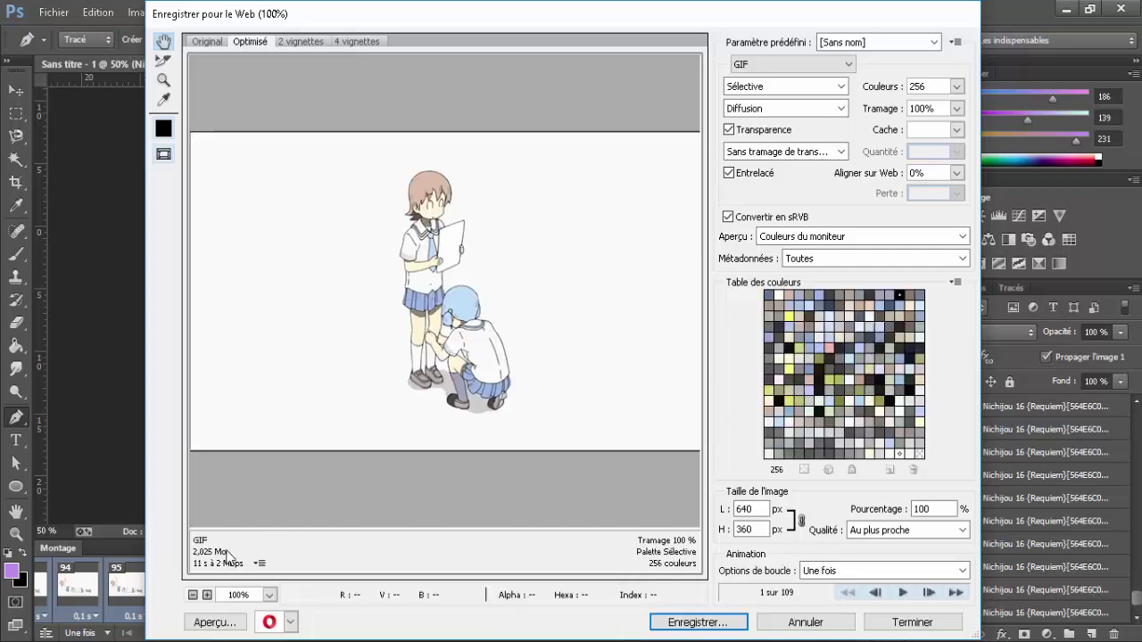
left_click(860, 572)
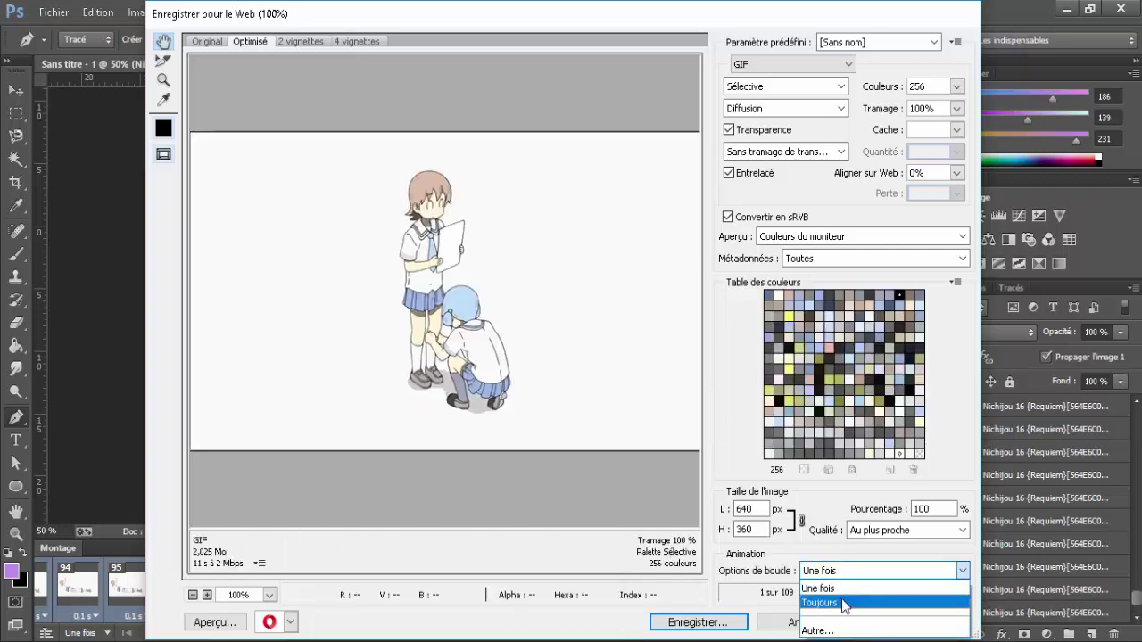
left_click(848, 603)
left_click(803, 576)
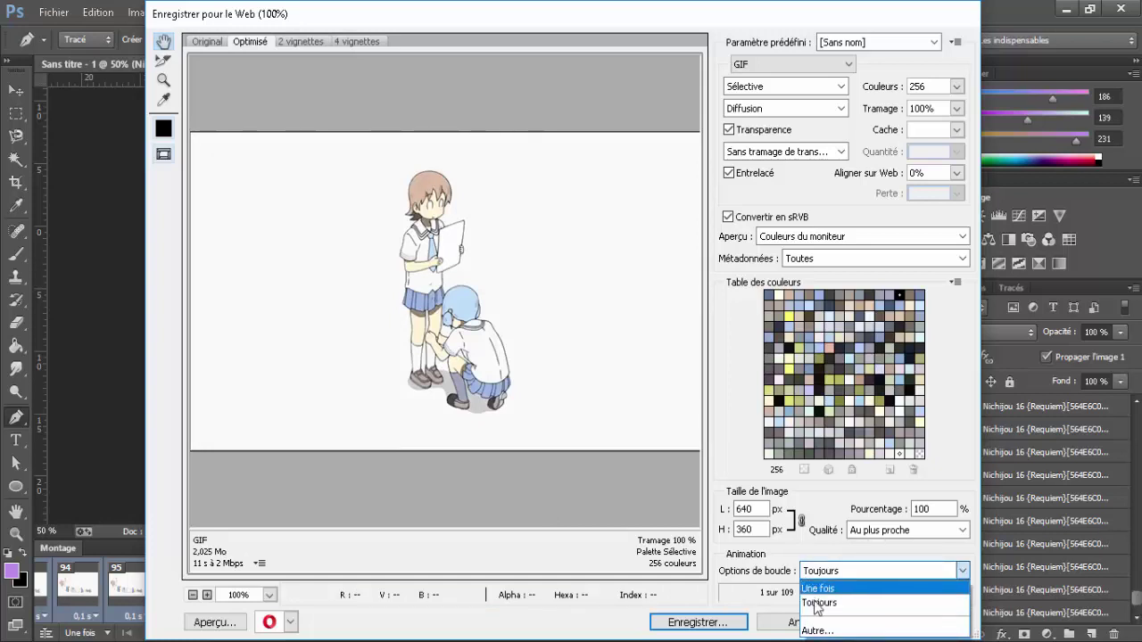
left_click(816, 605)
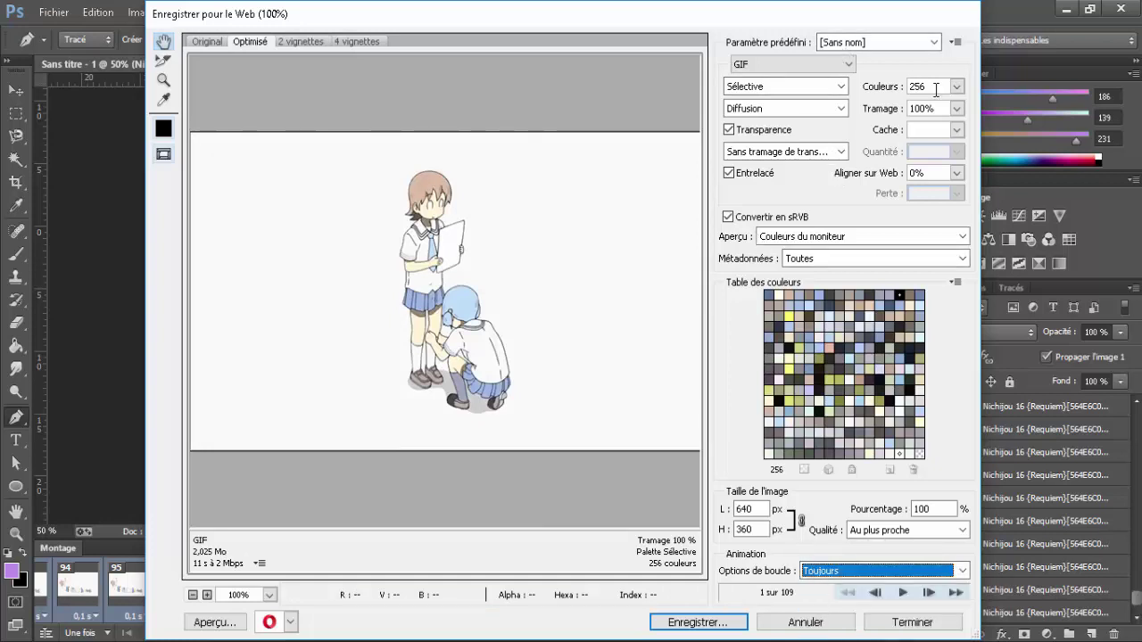
Step: Review the colour reduction, keep Diffusion dithering, and preview the GIF in a browser
left_click(839, 86)
left_click(803, 115)
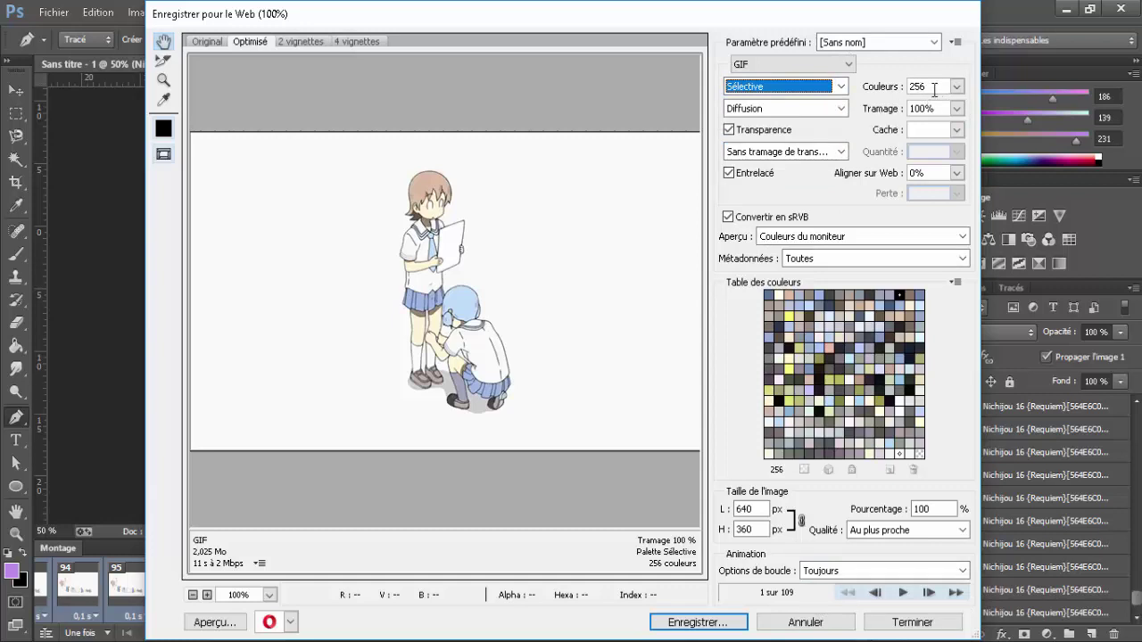
left_click(847, 108)
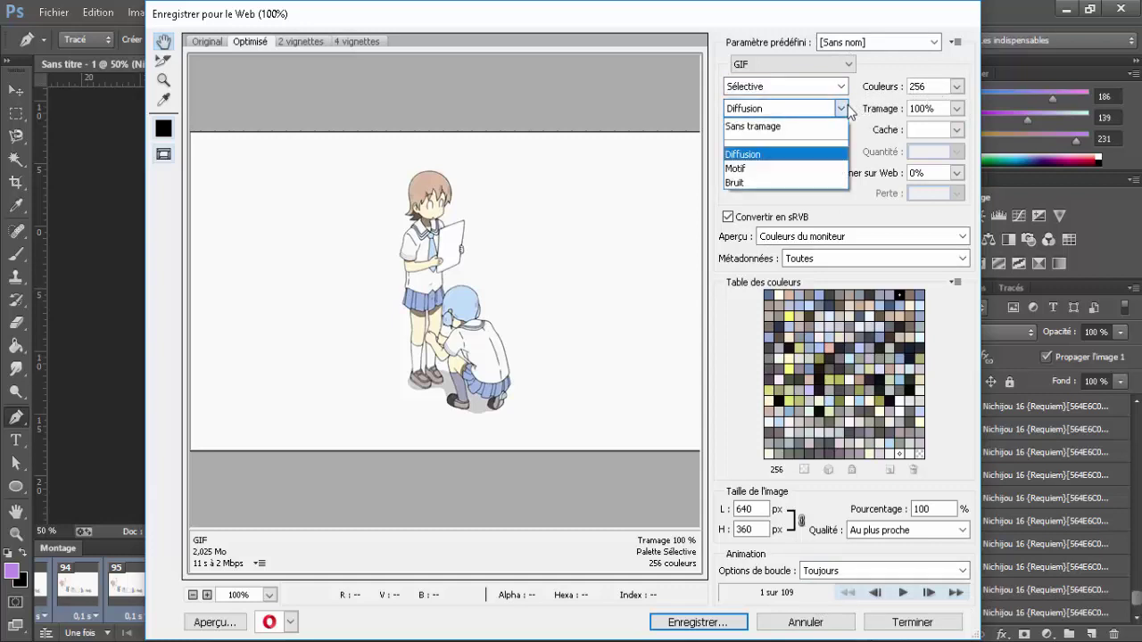
left_click(843, 110)
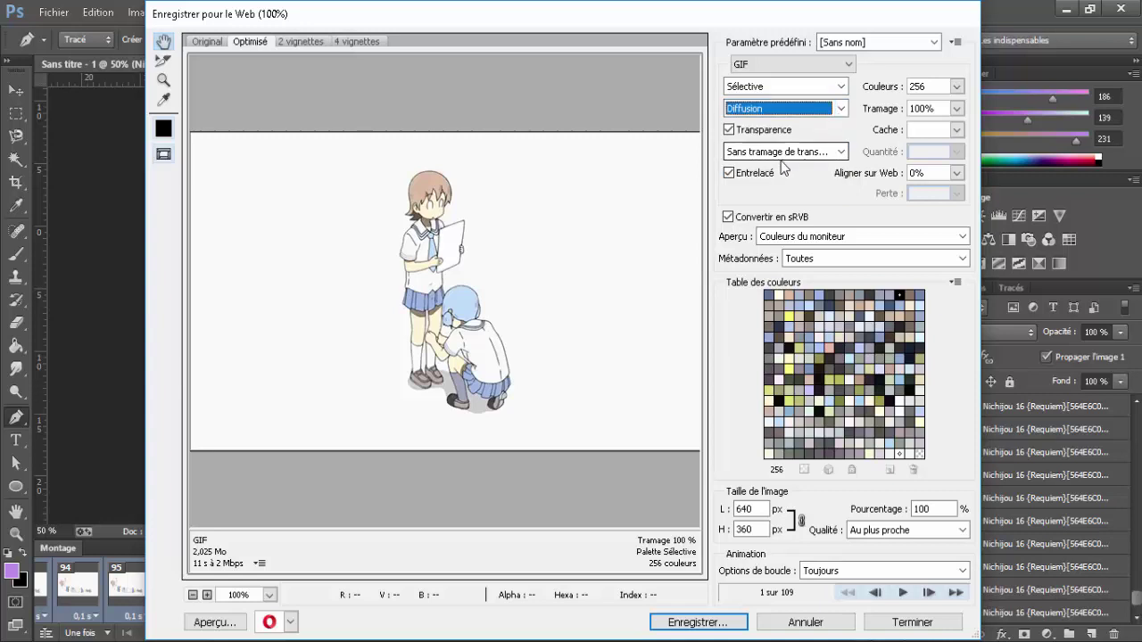
left_click(830, 237)
left_click(833, 239)
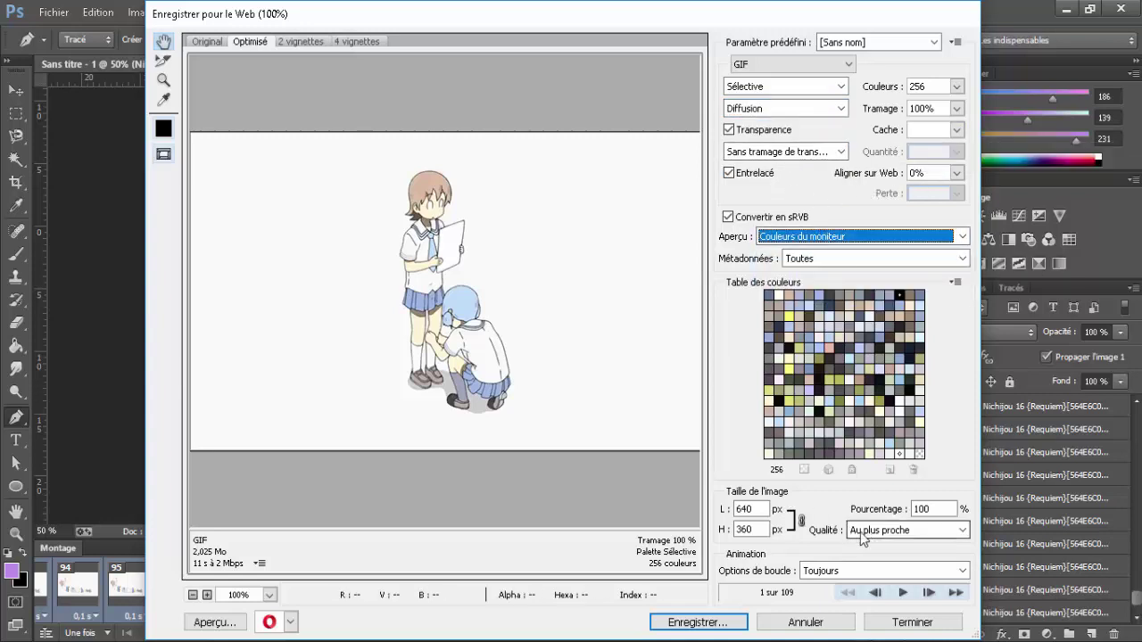
left_click(229, 623)
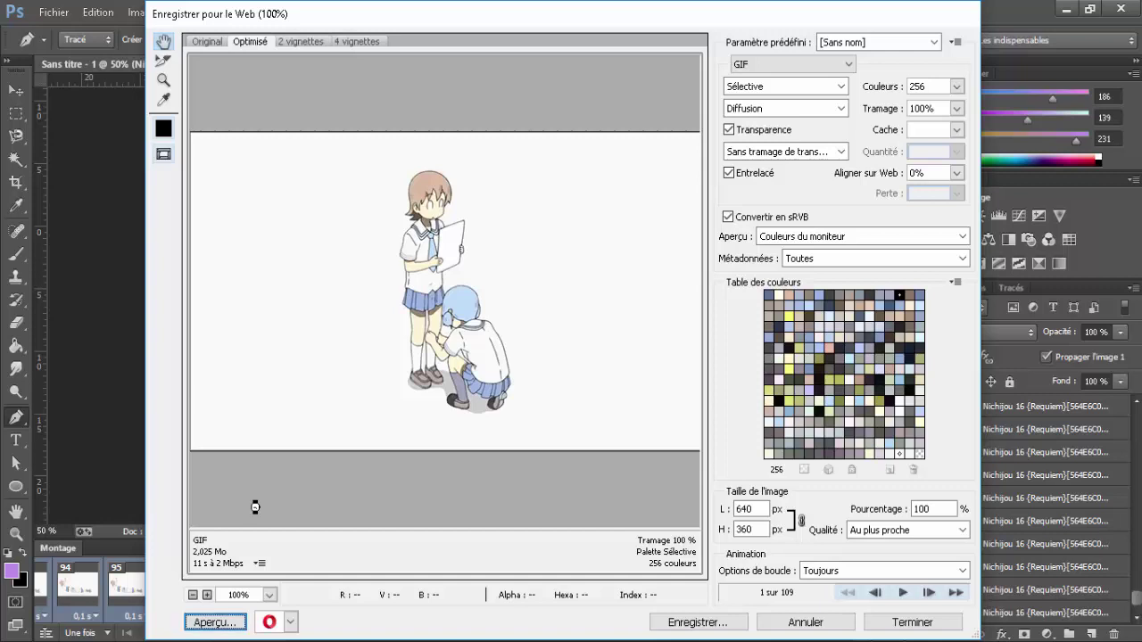
Step: Watch the GIF preview in Opera, then close the Sans titre - 1 preview tab
left_click(544, 635)
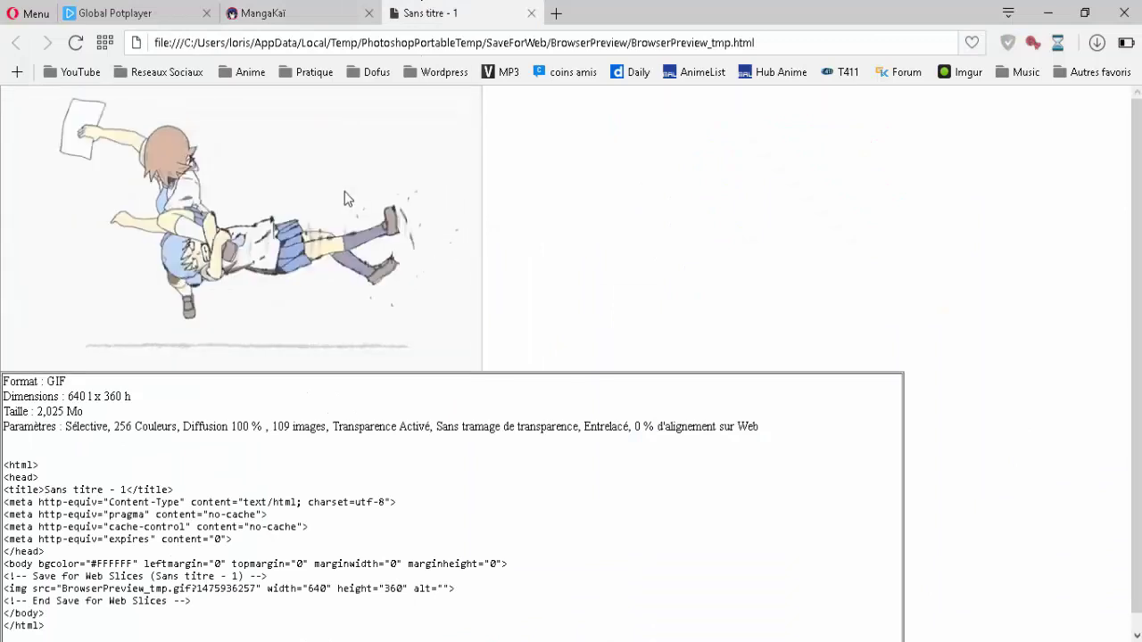
middle_click(443, 22)
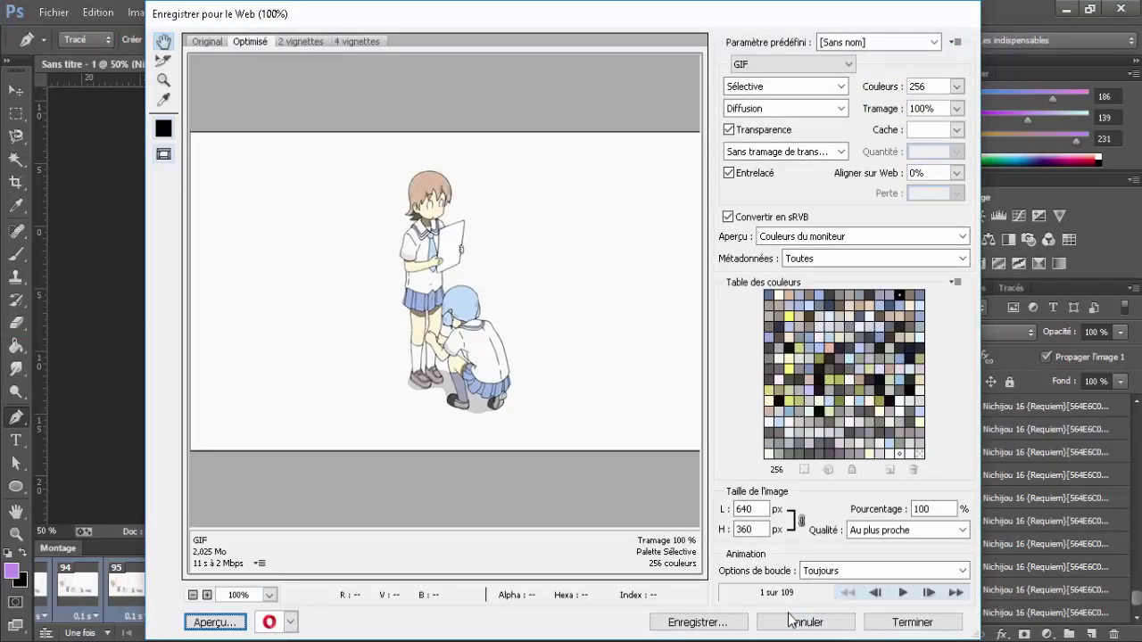
Step: Set a custom 0.05 s frame delay for all frames and reopen Enregistrer pour le Web
left_click(790, 622)
left_click(451, 616)
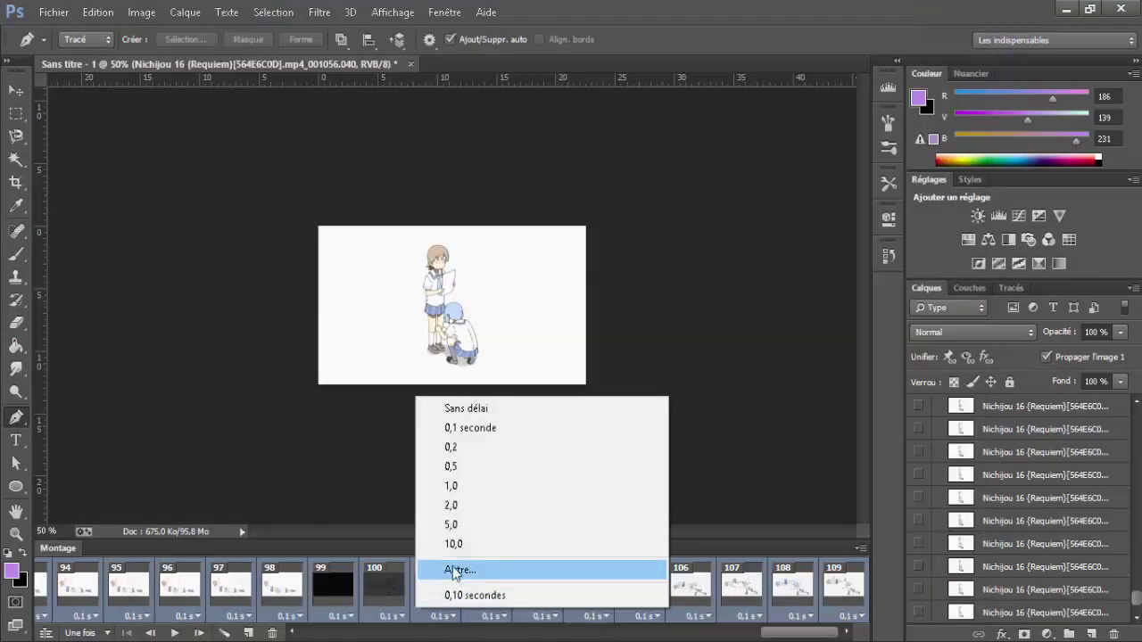
left_click(460, 569)
type("0")
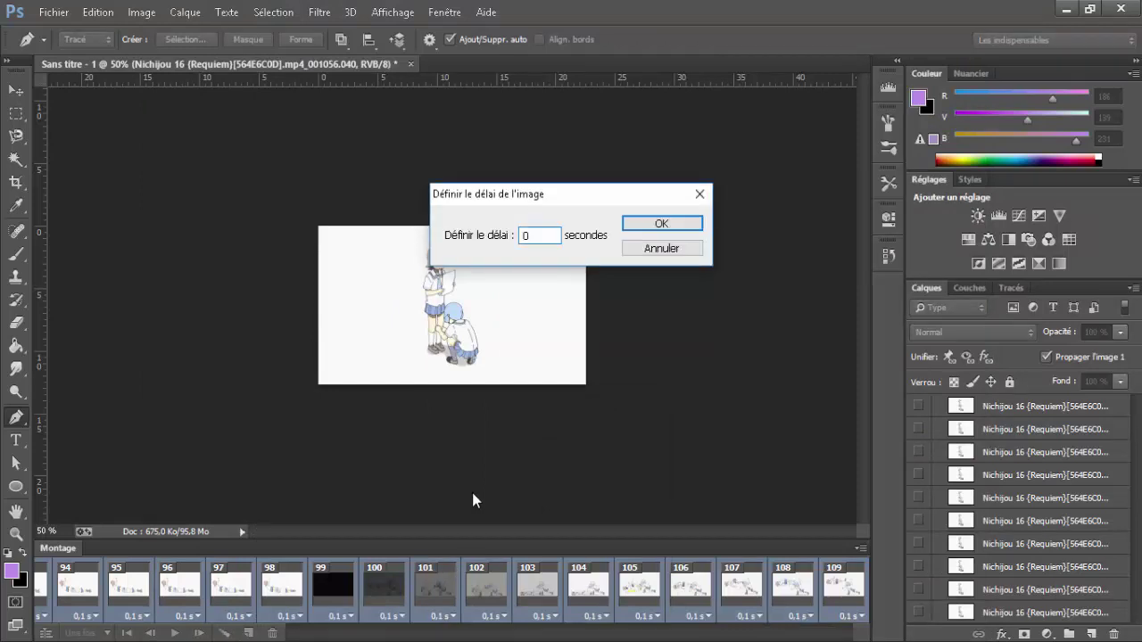
type("08")
key("Return")
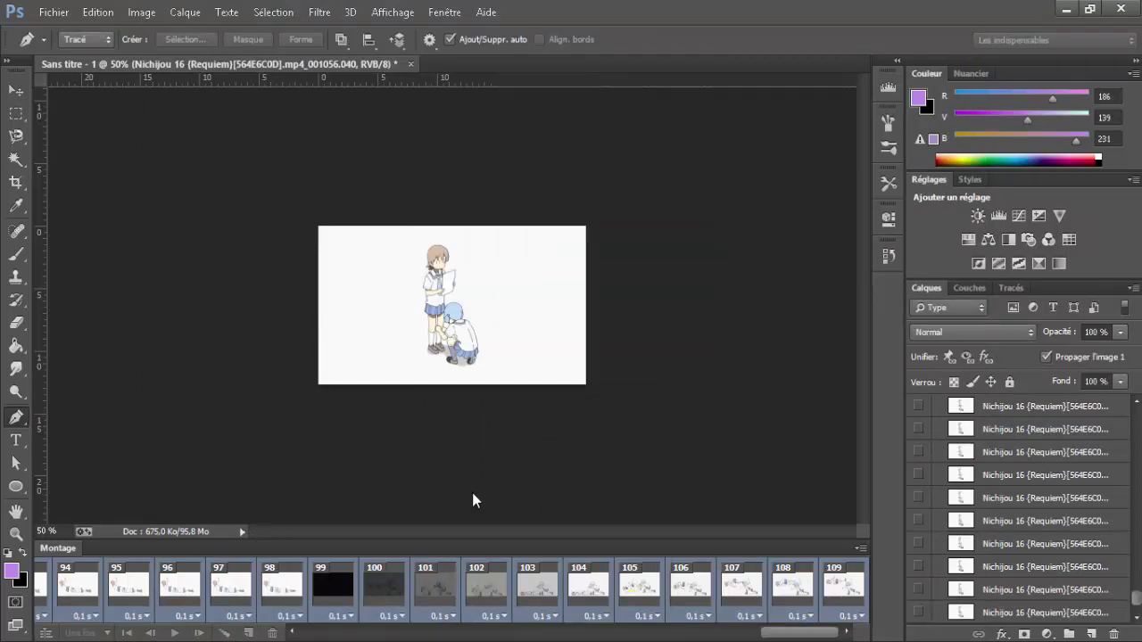
left_click(53, 11)
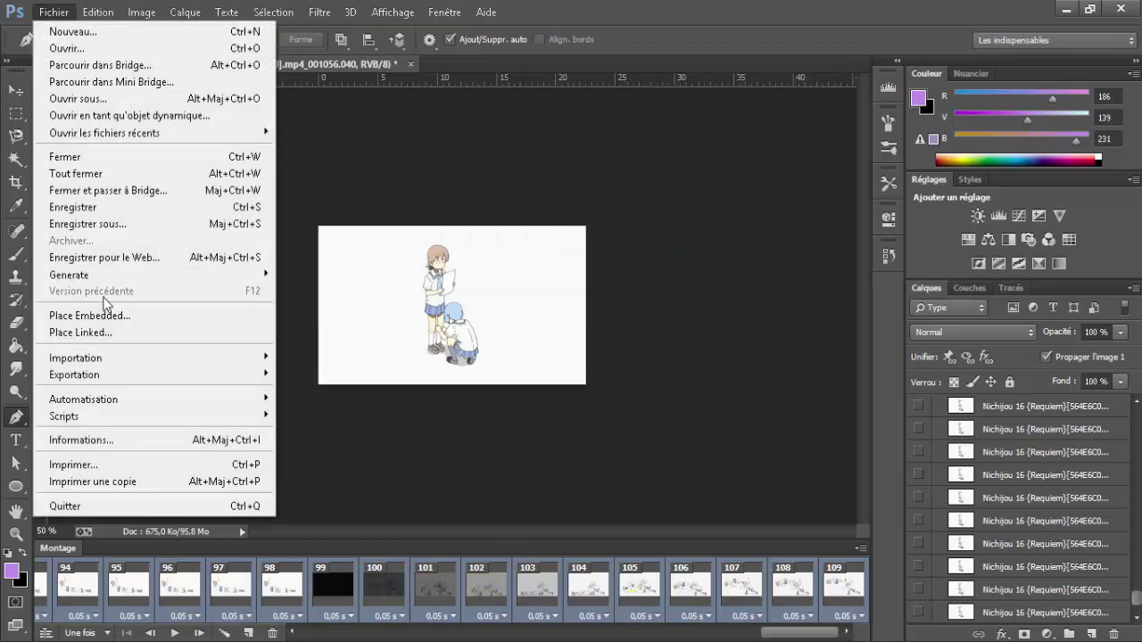
left_click(107, 258)
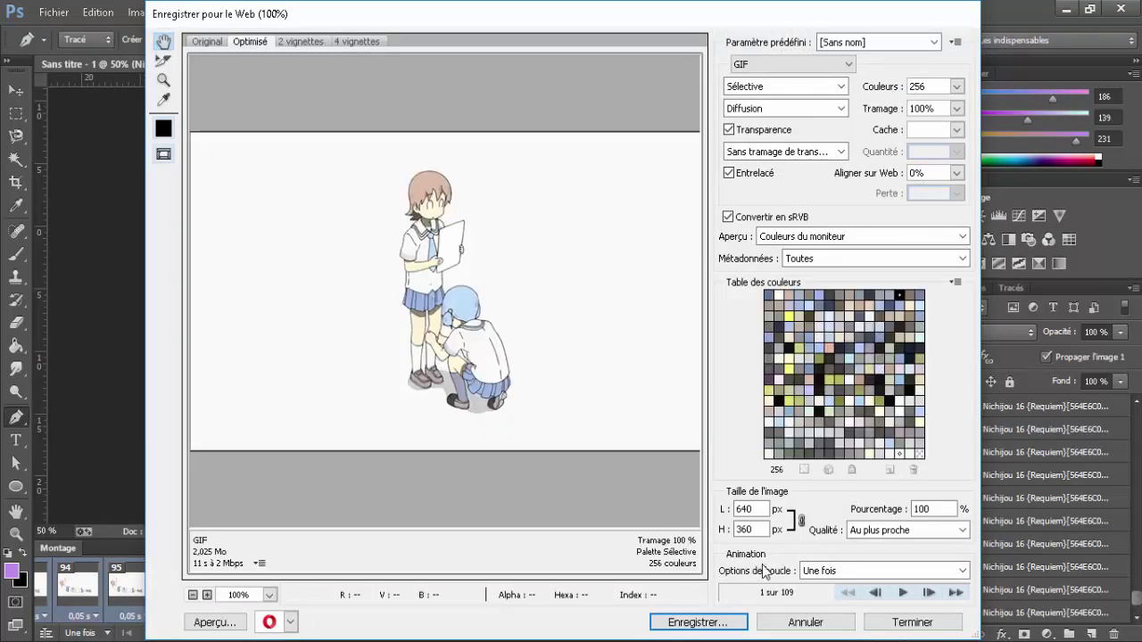
Step: Set Options de boucle to Toujours and preview the faster GIF in Opera
left_click(806, 577)
left_click(825, 603)
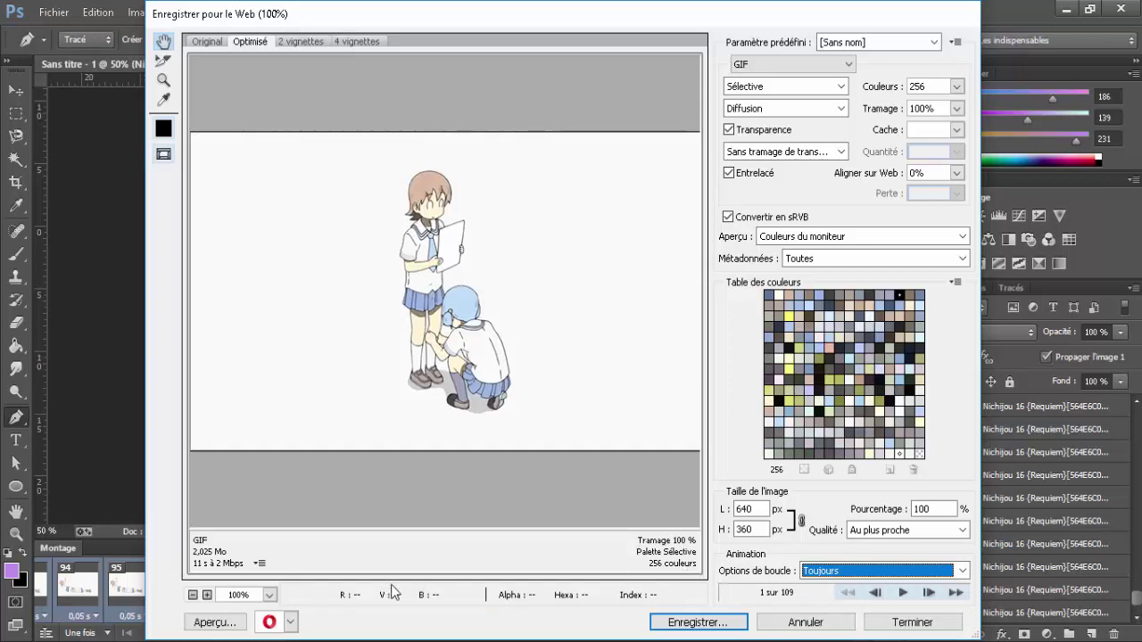
left_click(217, 622)
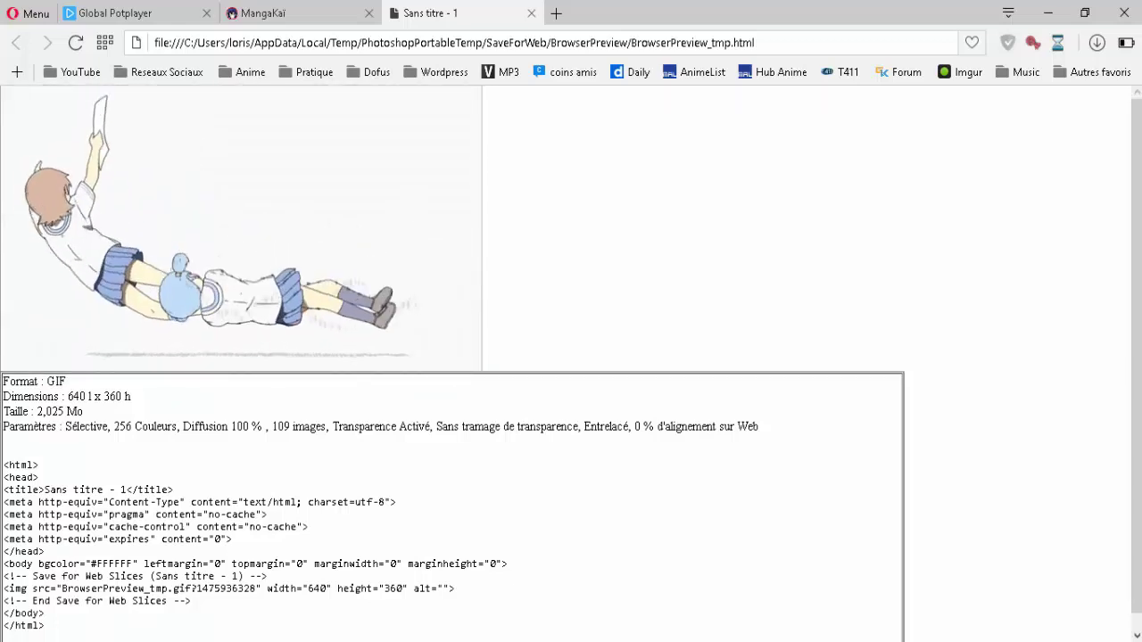
left_click(589, 639)
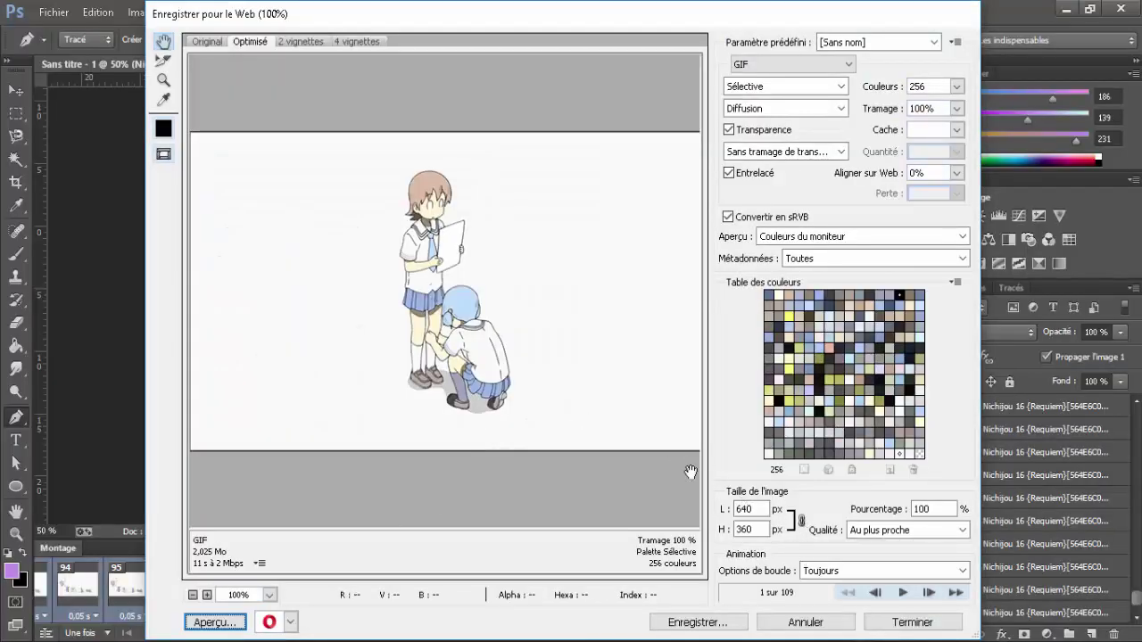
Step: Save the optimised GIF to Bureau with the file name 'Gif Nichijou'
left_click(687, 622)
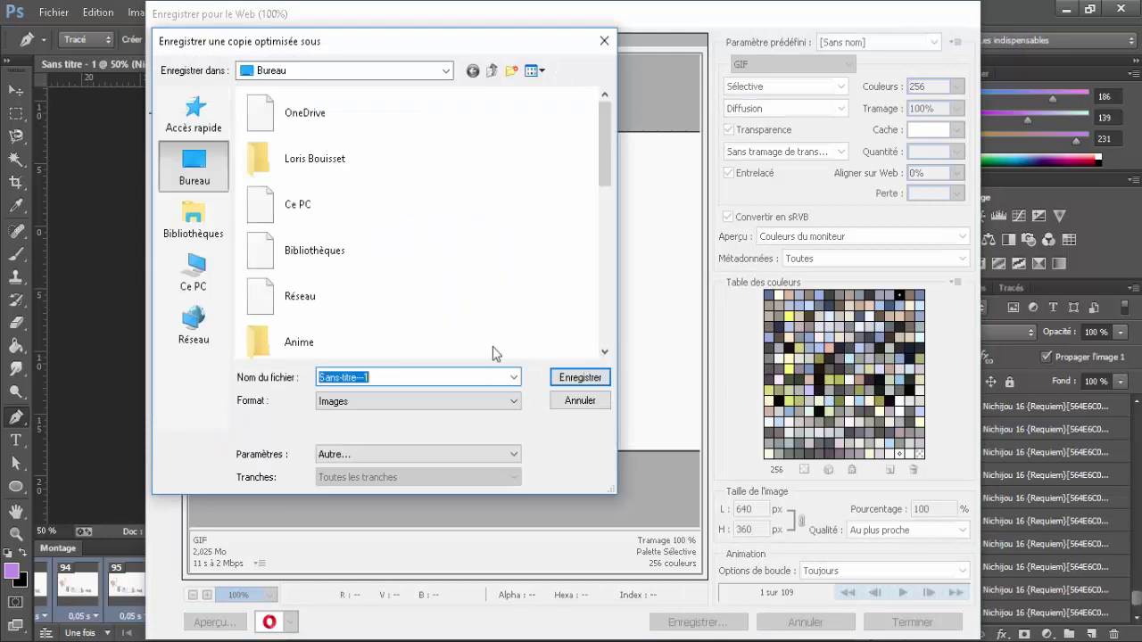
left_click(390, 401)
left_click(390, 401)
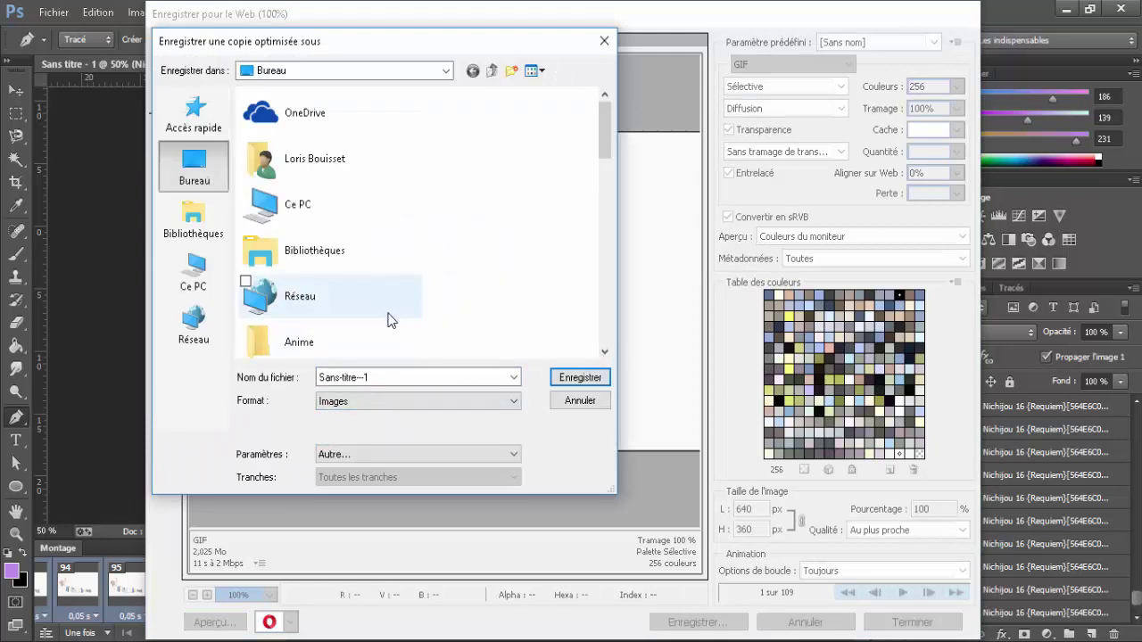
left_click(389, 378)
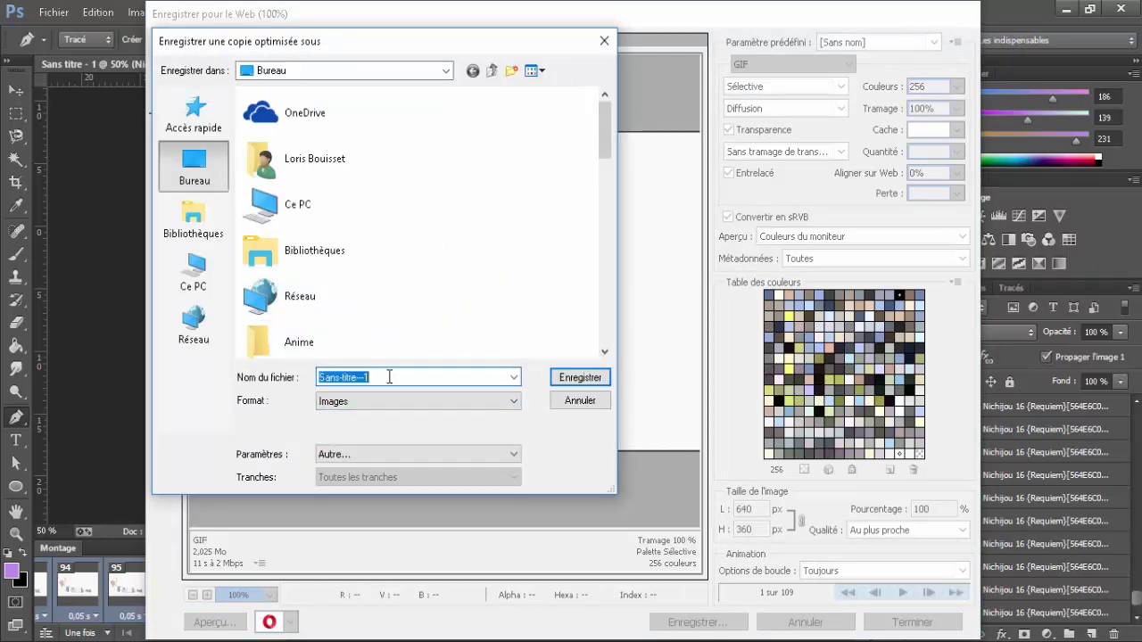
type("Gif Nichi")
type("jou")
key("Return")
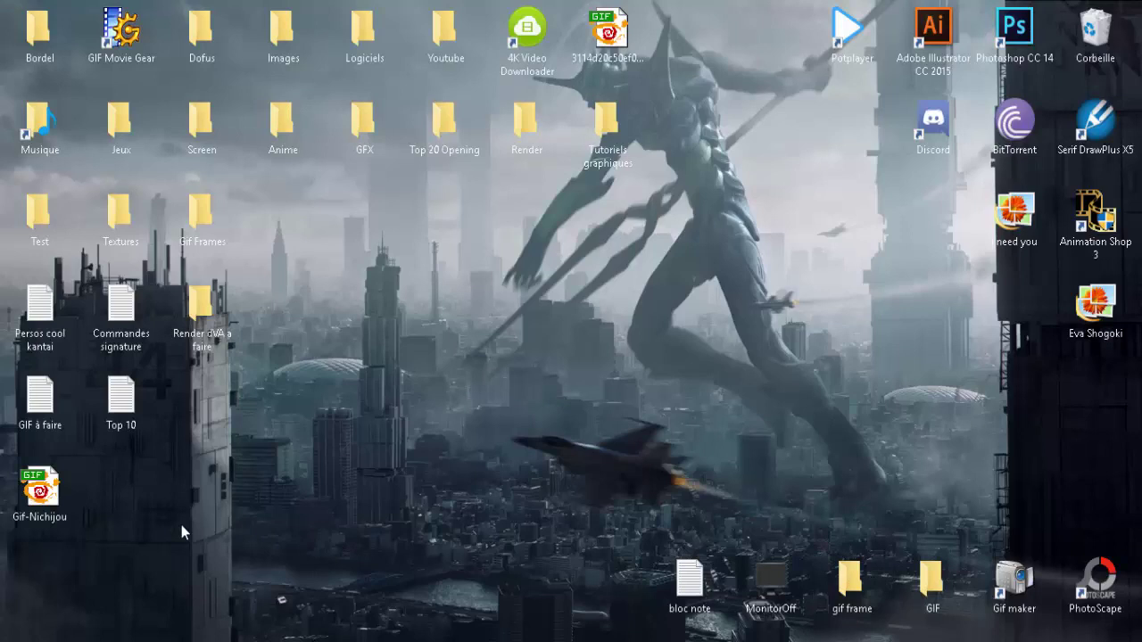
left_click(40, 490)
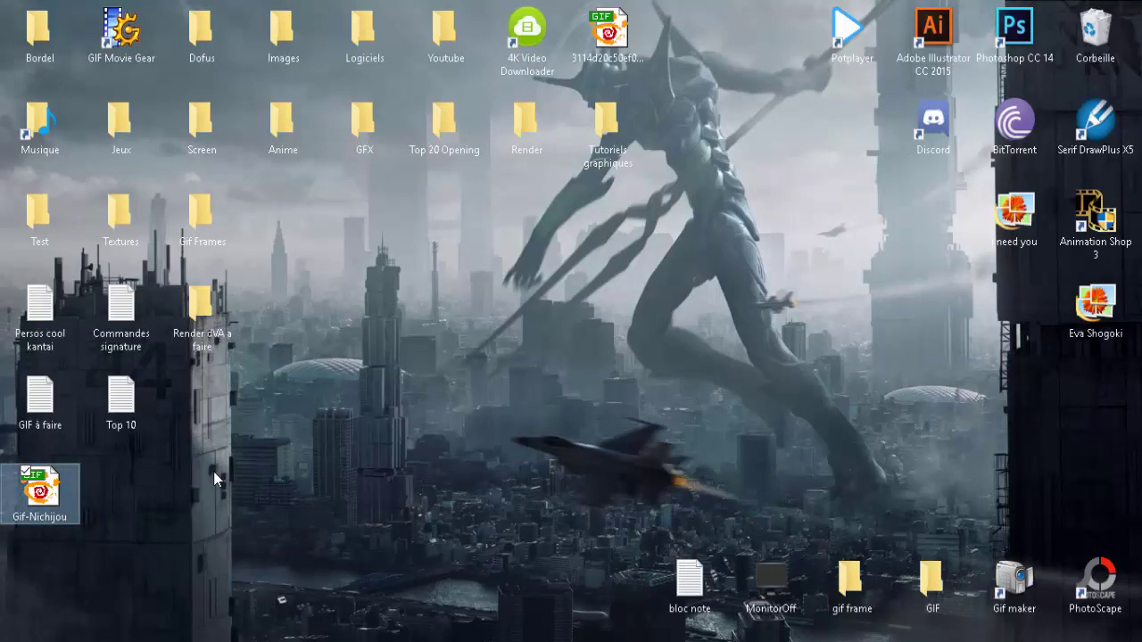
key("Return")
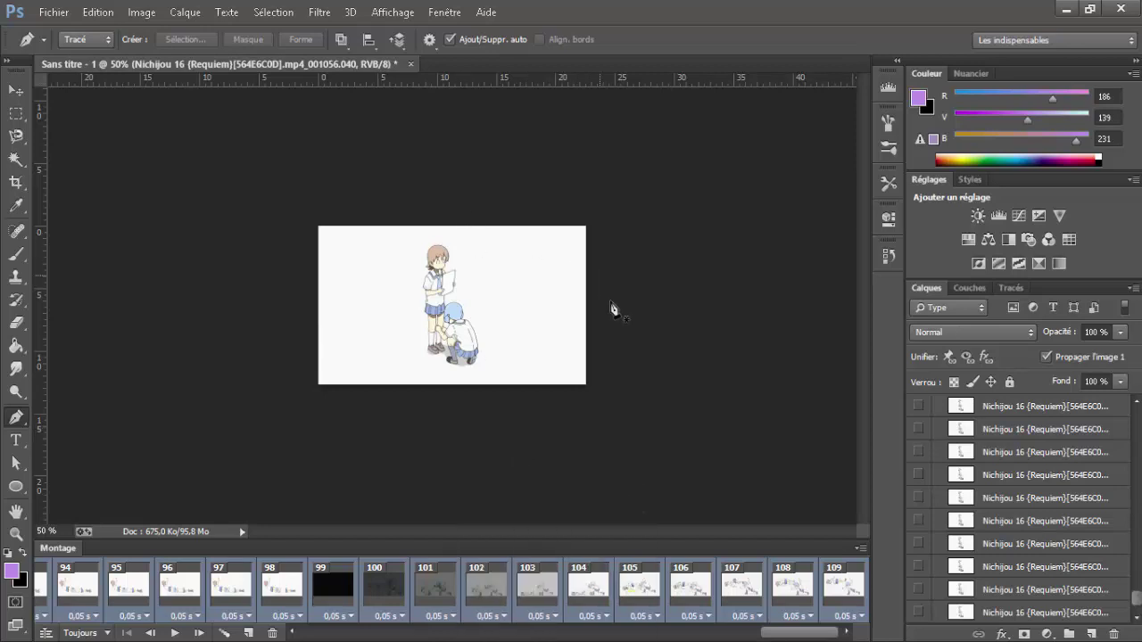
mouse_move(554, 636)
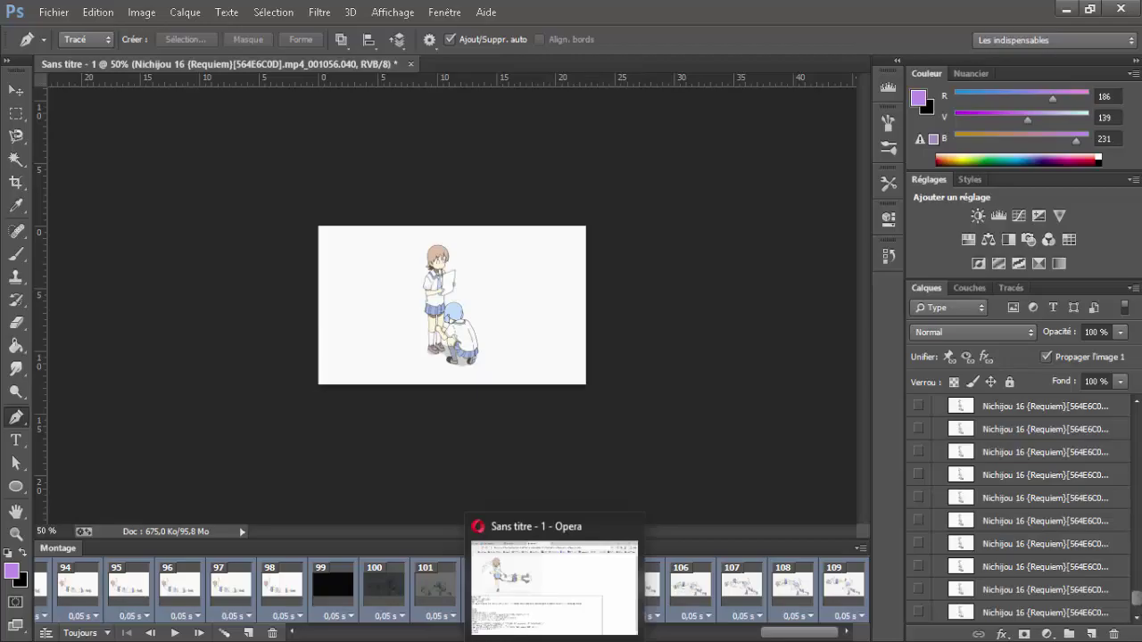
Step: Compare the GIF preview with the source clip rewound to 00:10:55, then show the MangaKai tab
left_click(554, 580)
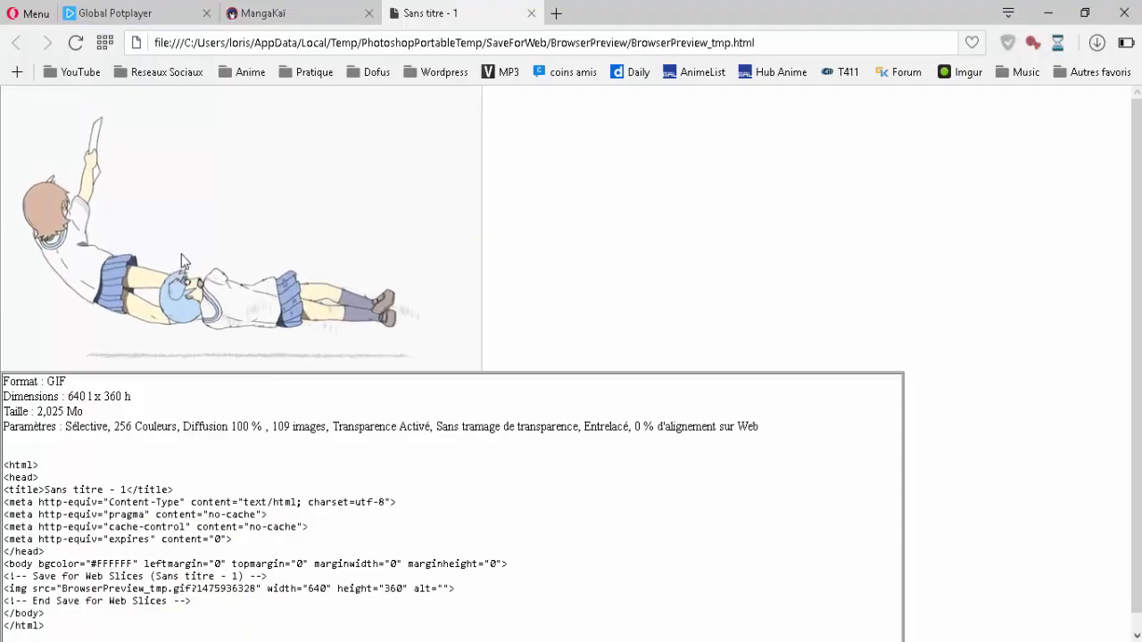
left_click(428, 536)
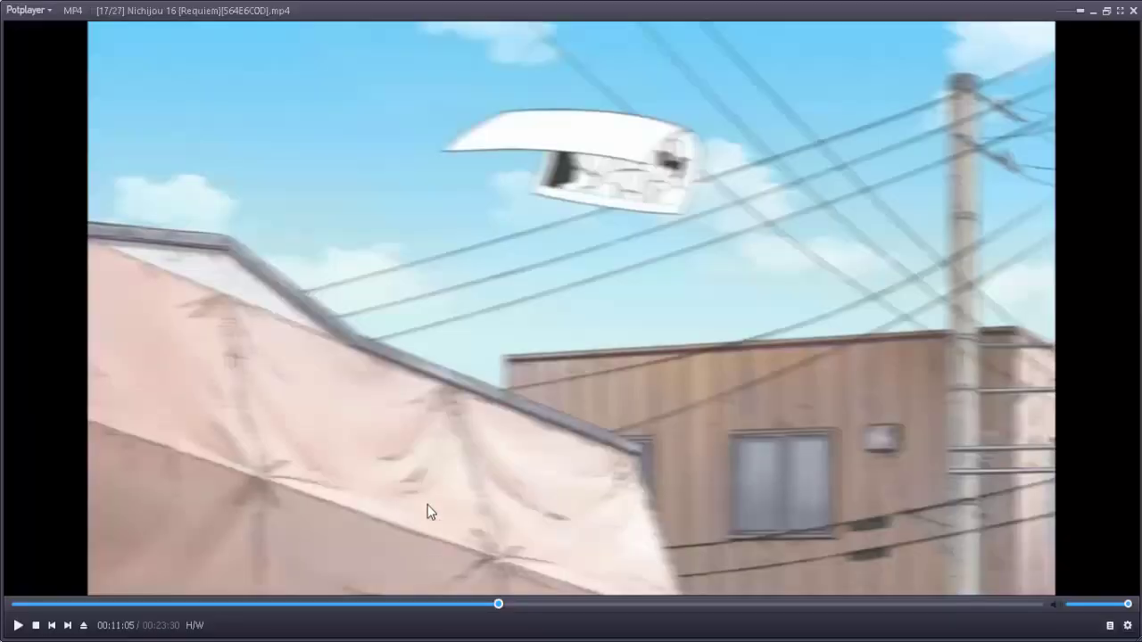
left_click_drag(477, 619, 505, 629)
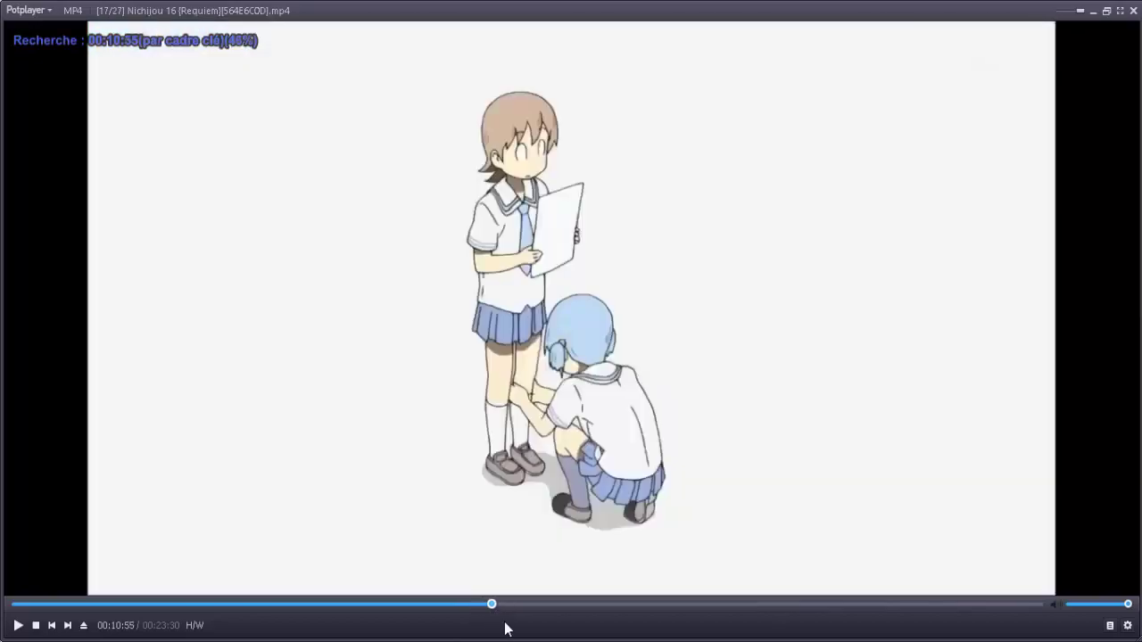
left_click(556, 575)
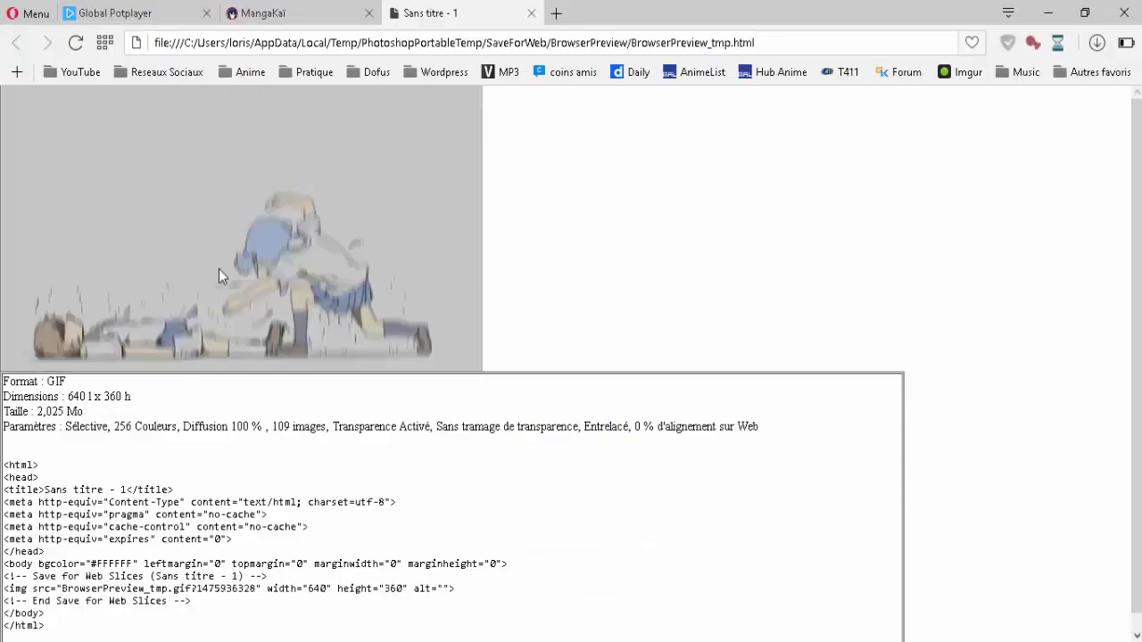
key("alt+Tab")
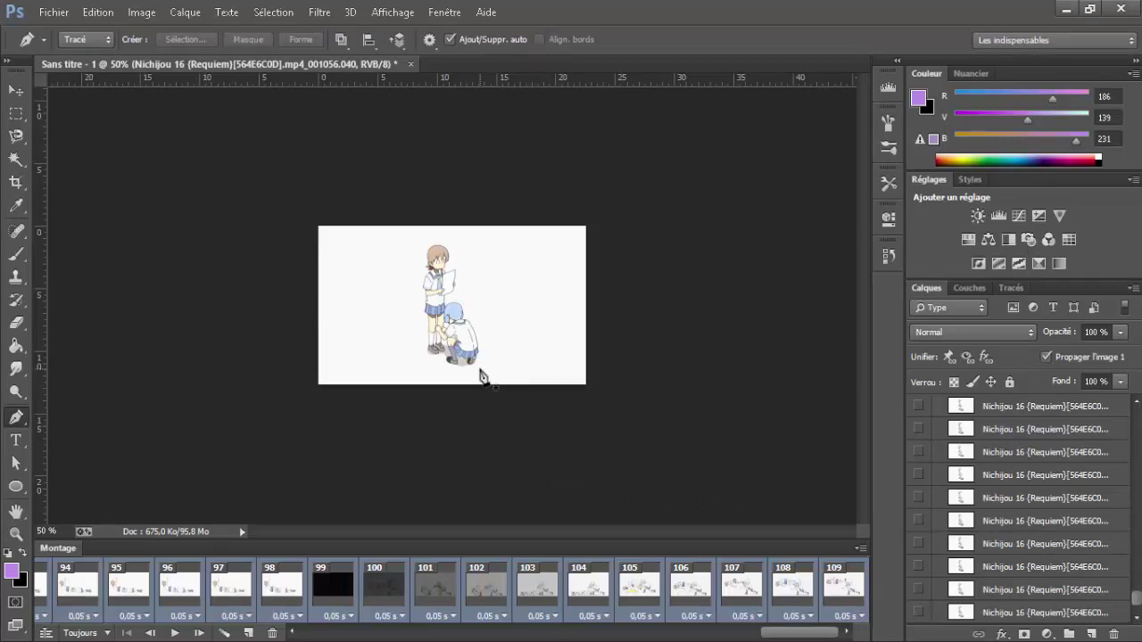
key("alt+Tab")
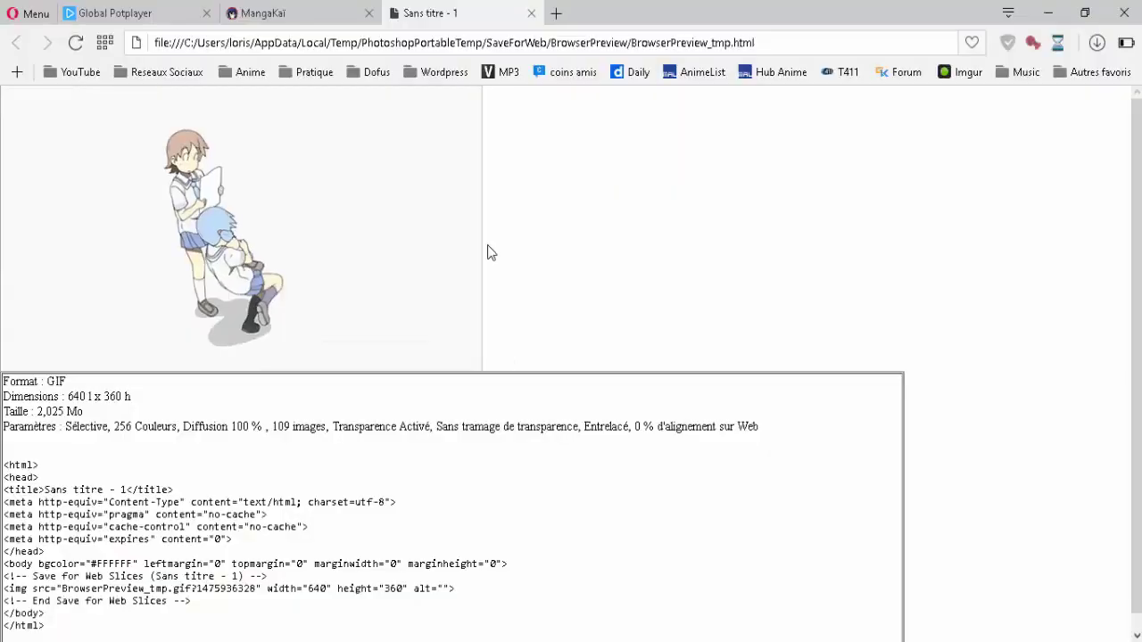
left_click(280, 14)
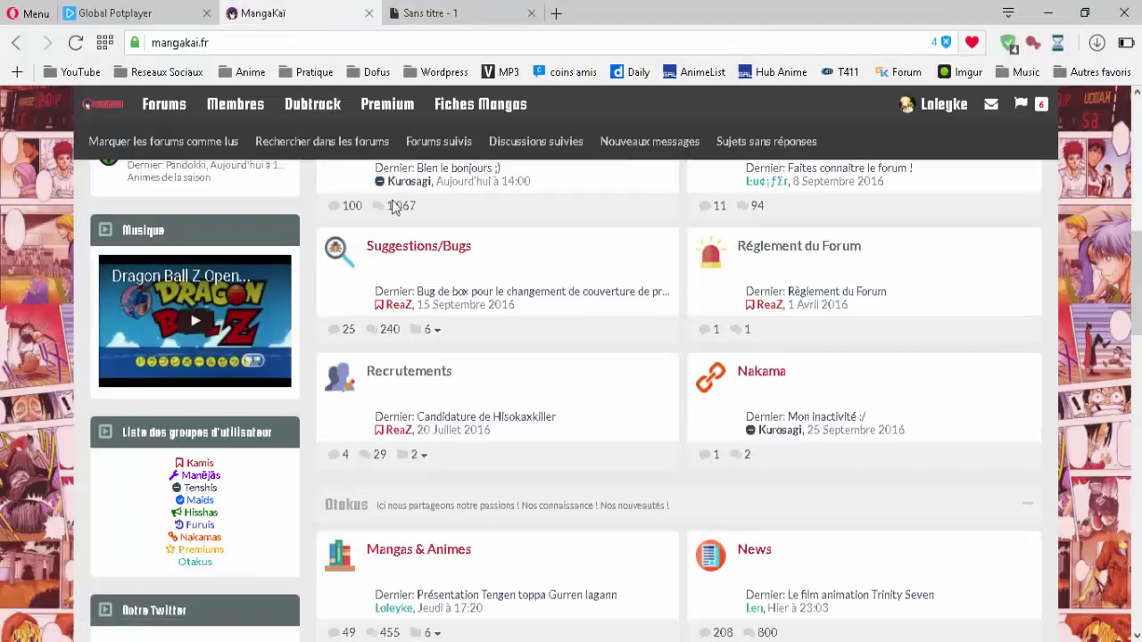
Step: Scroll down through the MangaKai forum category list and back up to the top
scroll(420, 273, "up", 3)
scroll(429, 284, "up", 3)
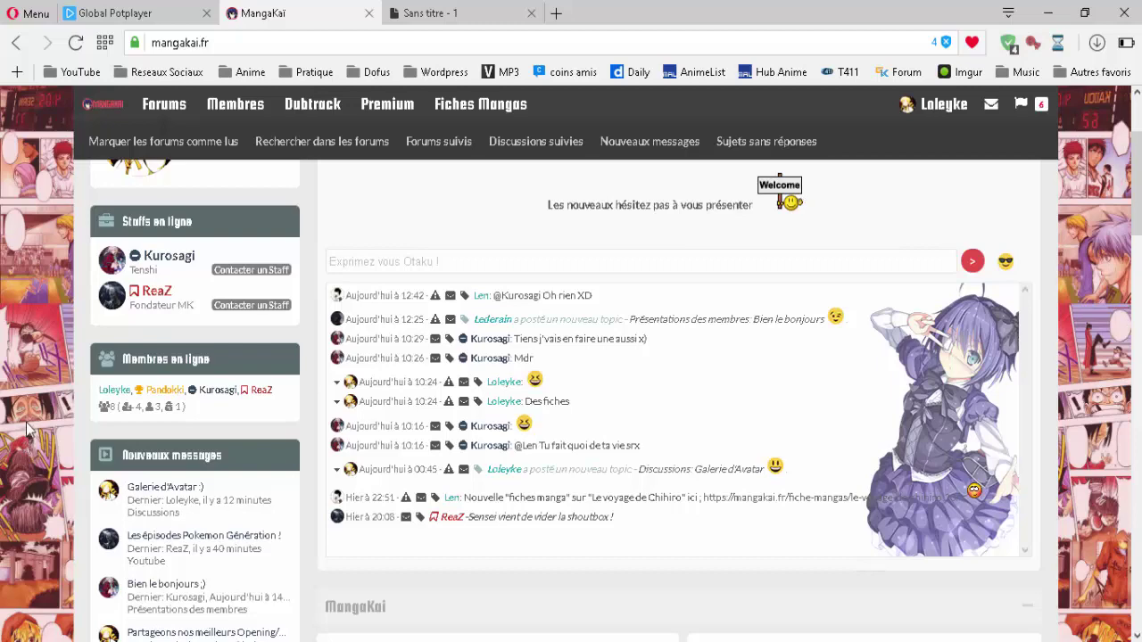
scroll(538, 388, "down", 4)
scroll(538, 388, "down", 2)
scroll(538, 388, "up", 2)
scroll(538, 388, "up", 1)
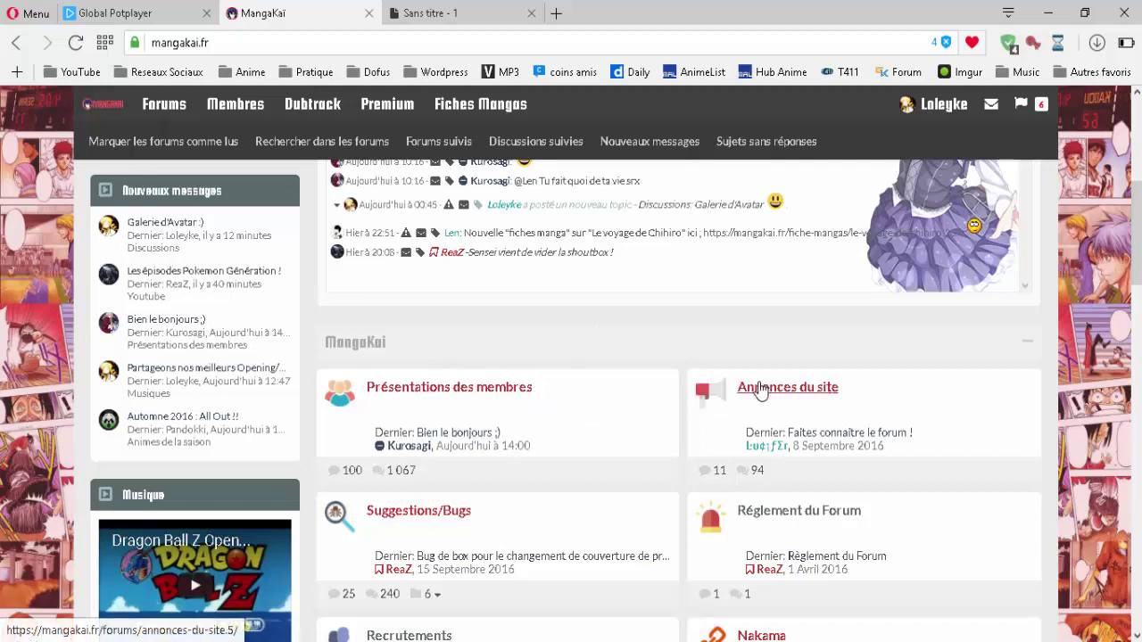
scroll(601, 436, "down", 3)
scroll(601, 437, "down", 1)
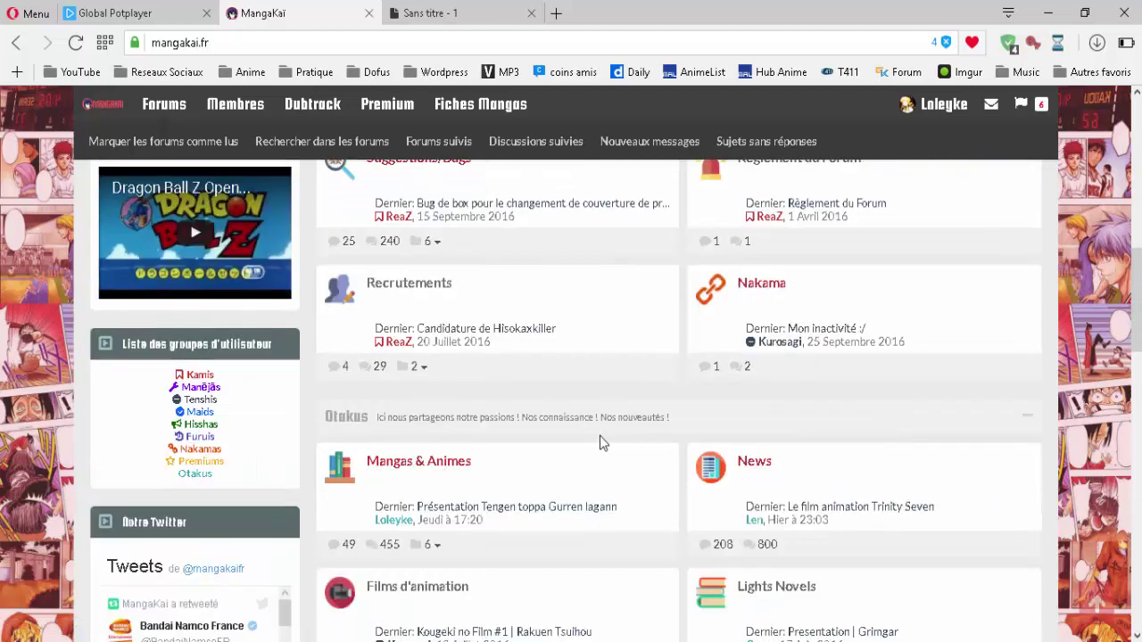
scroll(588, 386, "down", 1)
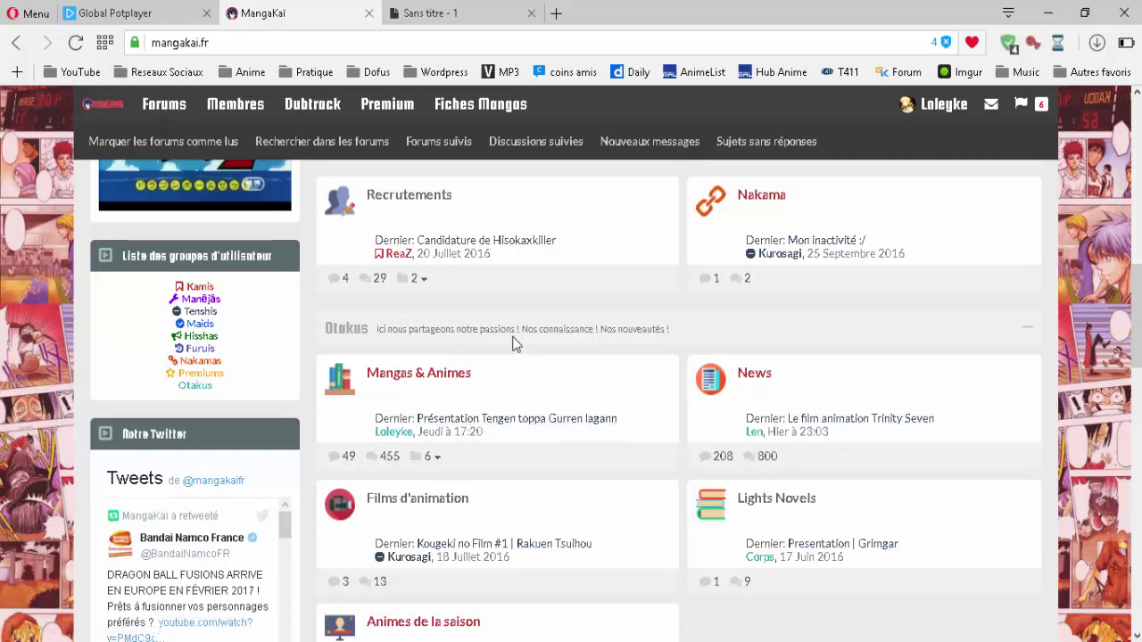
scroll(515, 343, "down", 2)
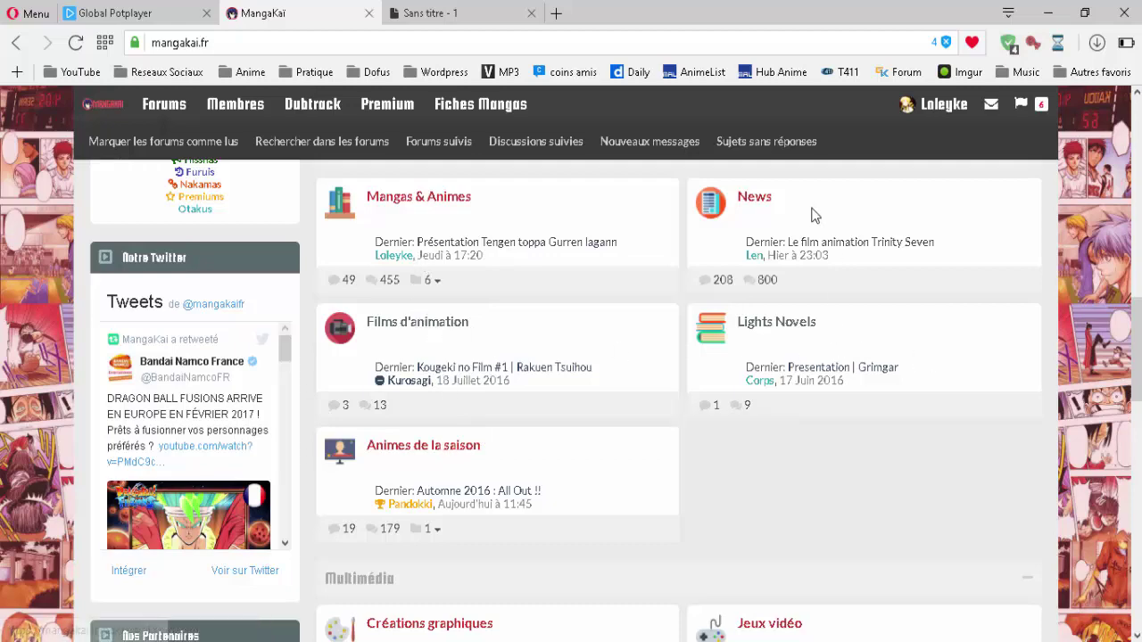
scroll(382, 402, "down", 2)
scroll(464, 361, "down", 1)
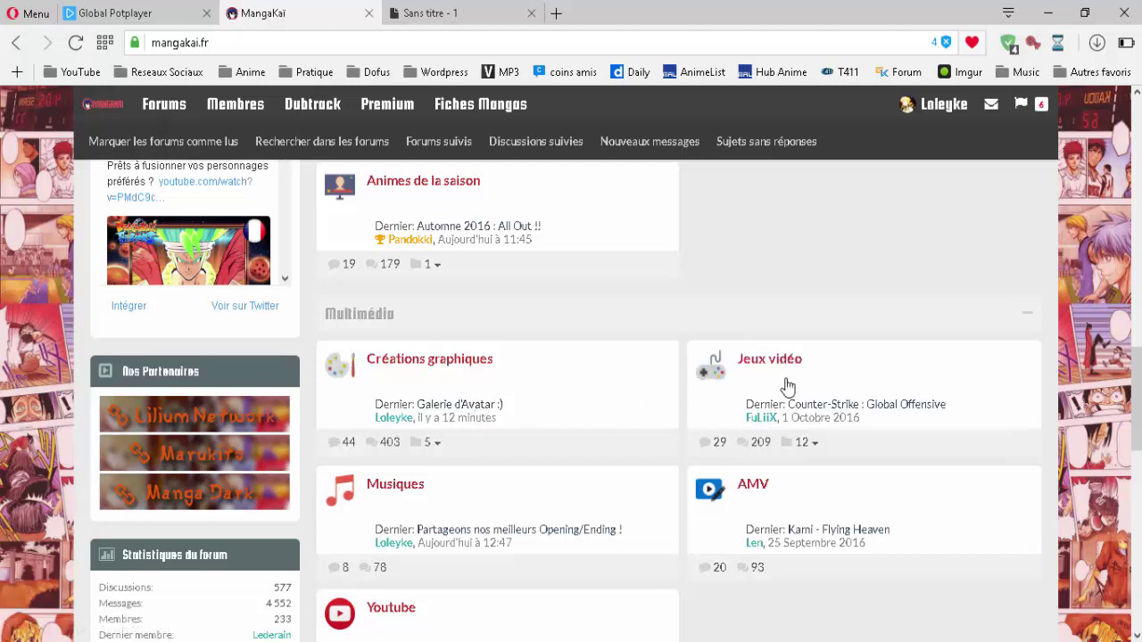
scroll(640, 416, "down", 2)
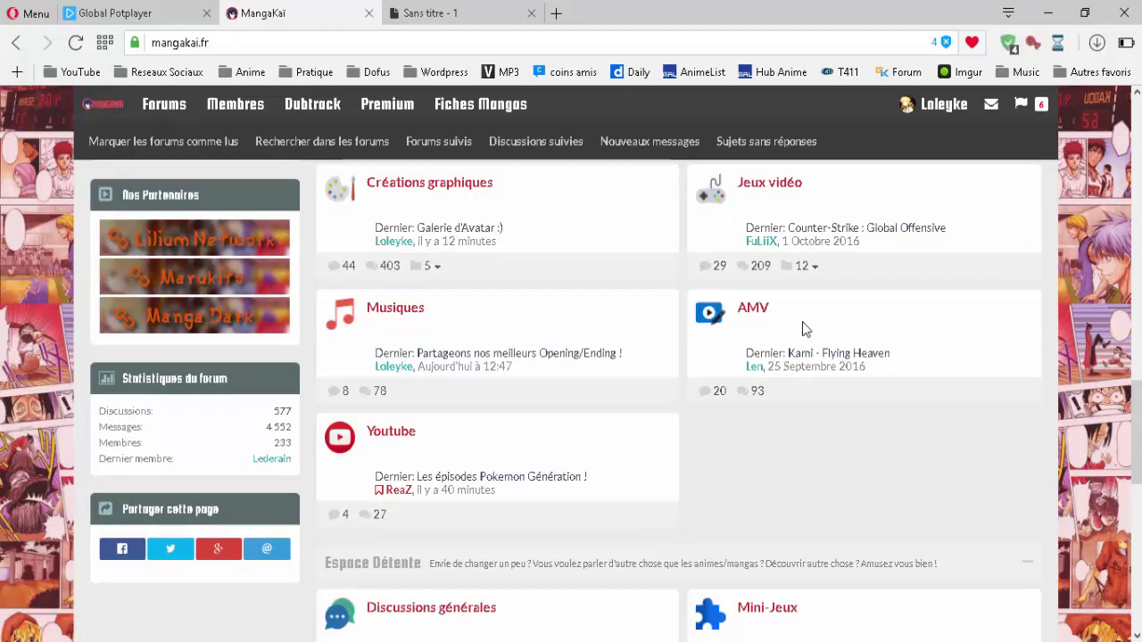
scroll(497, 414, "down", 1)
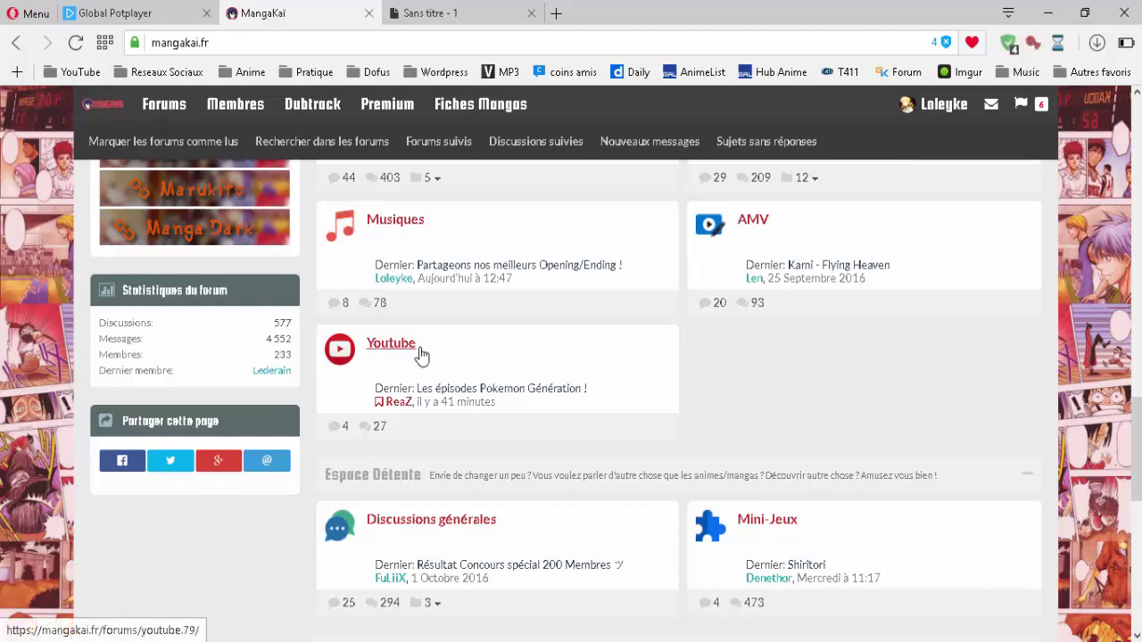
scroll(571, 414, "down", 1)
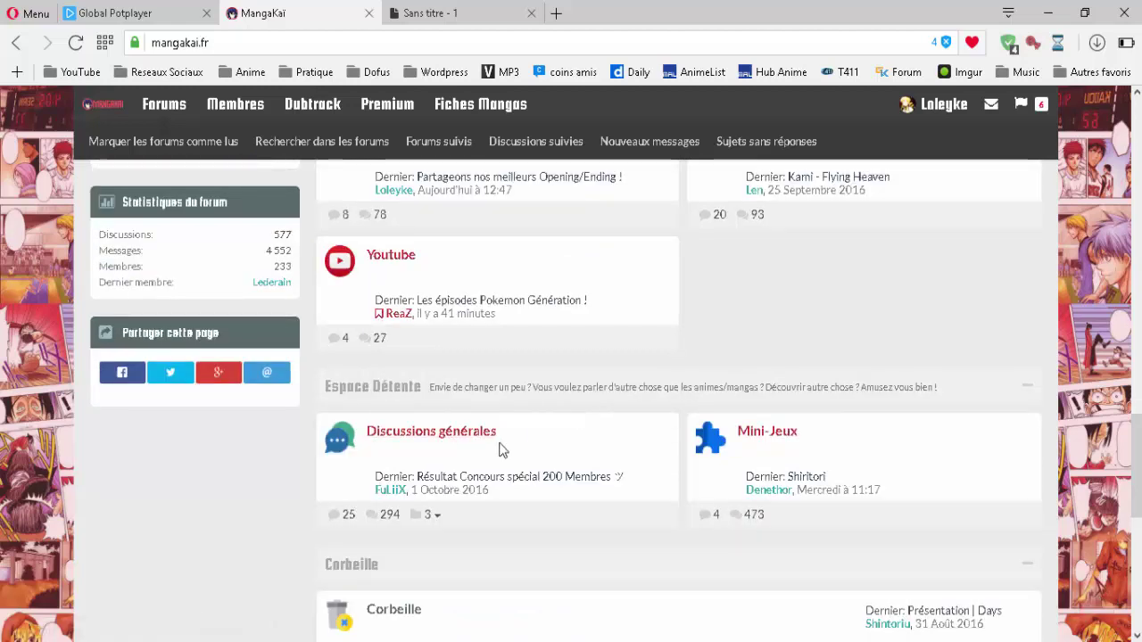
scroll(501, 451, "down", 1)
scroll(747, 382, "down", 1)
scroll(594, 441, "up", 5)
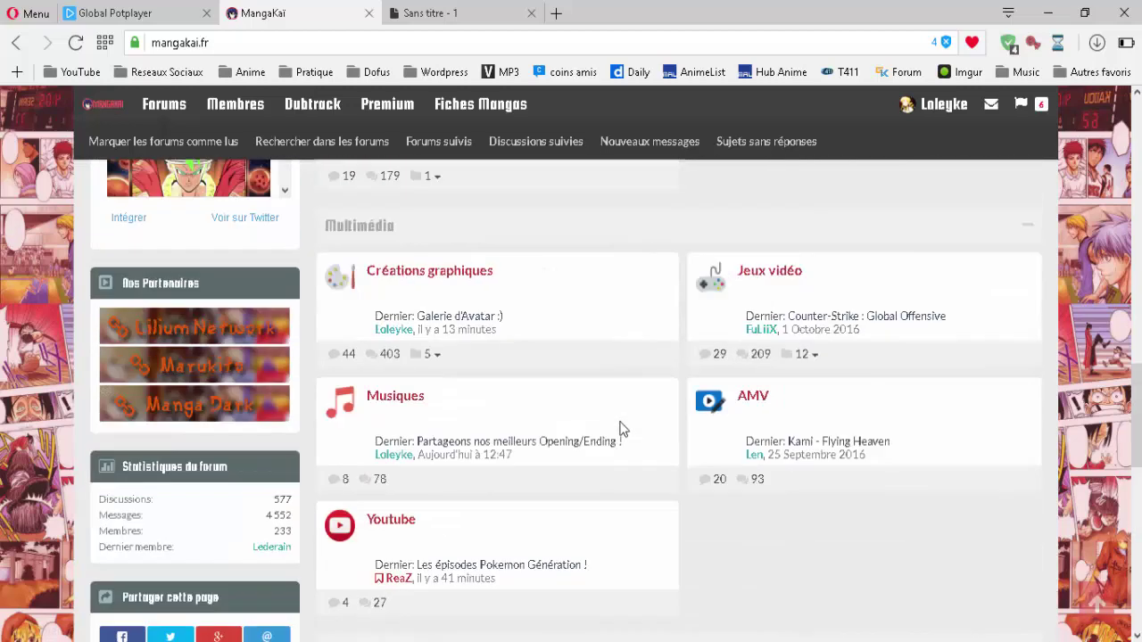
scroll(619, 428, "up", 3)
scroll(561, 297, "up", 3)
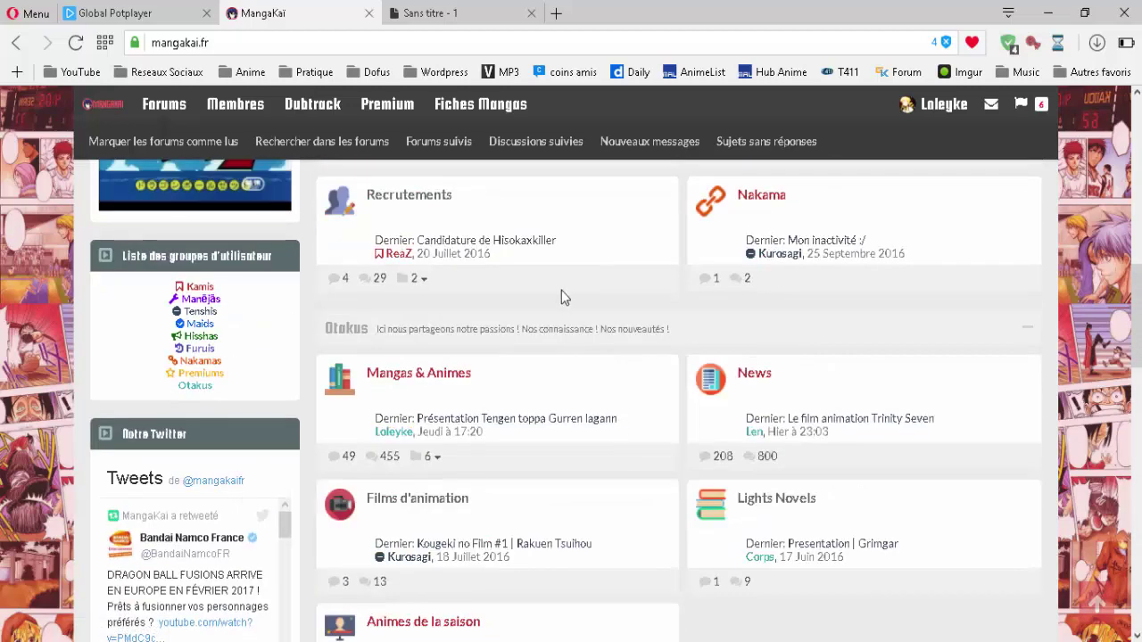
scroll(653, 321, "up", 1)
scroll(652, 327, "up", 3)
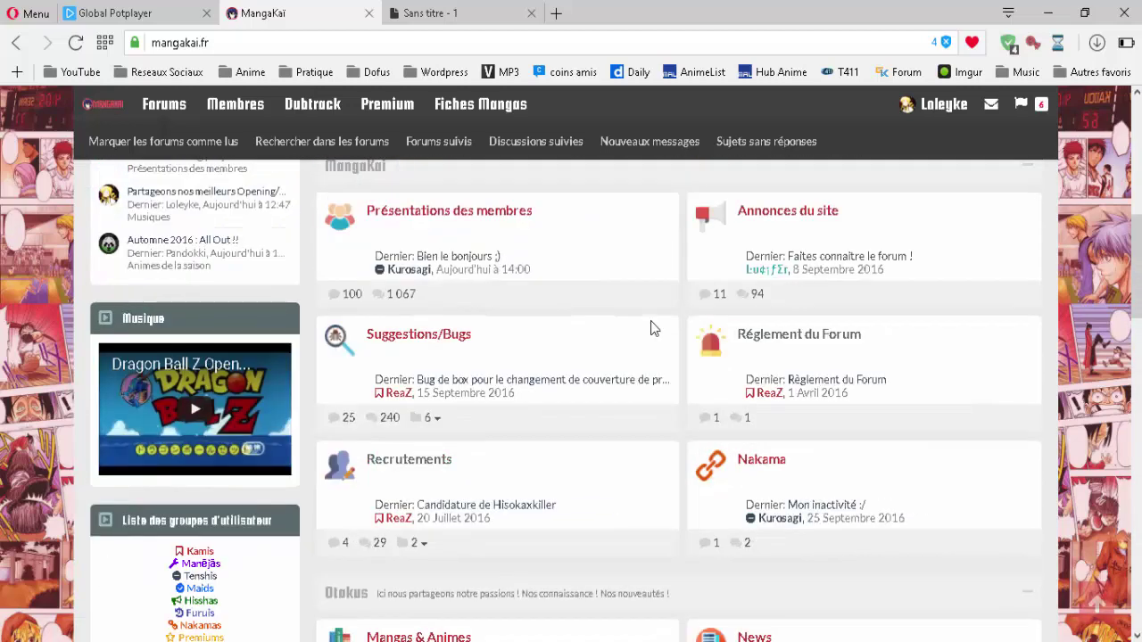
scroll(492, 372, "up", 3)
scroll(486, 372, "up", 3)
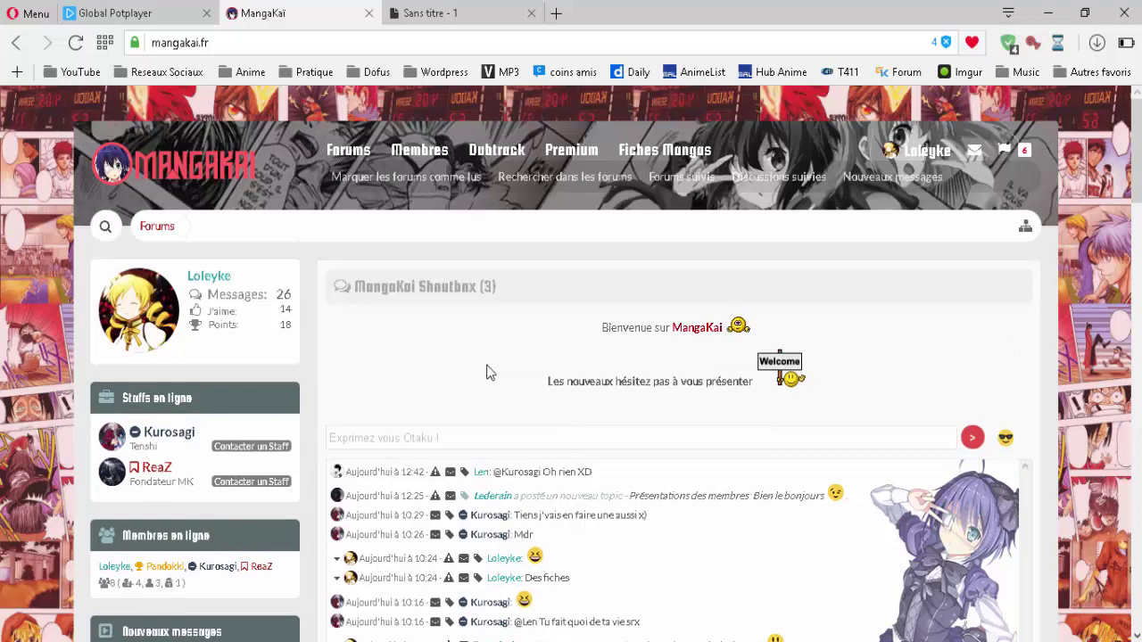
Step: Open the Galerie d'Avatar thread in a new tab, then stop the screen recording
middle_click(714, 639)
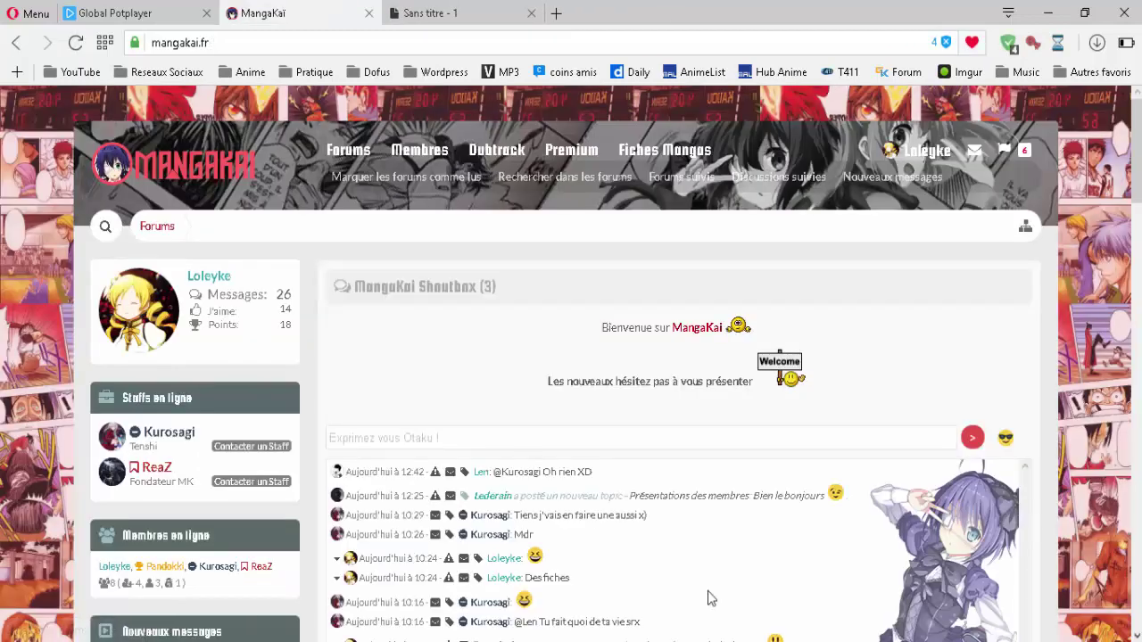
left_click(708, 638)
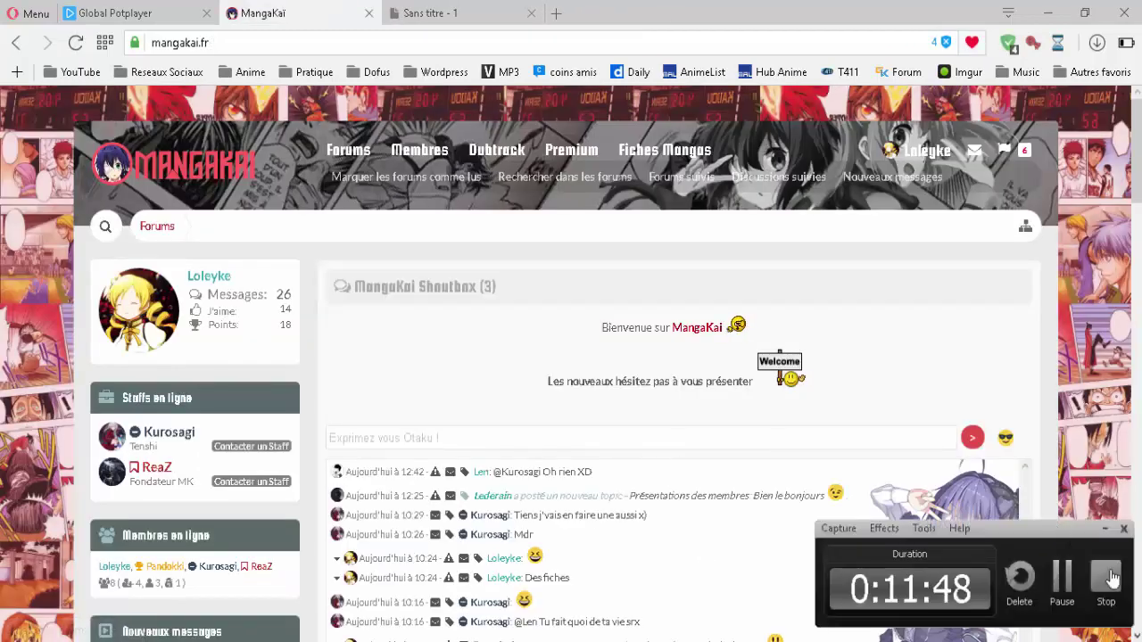